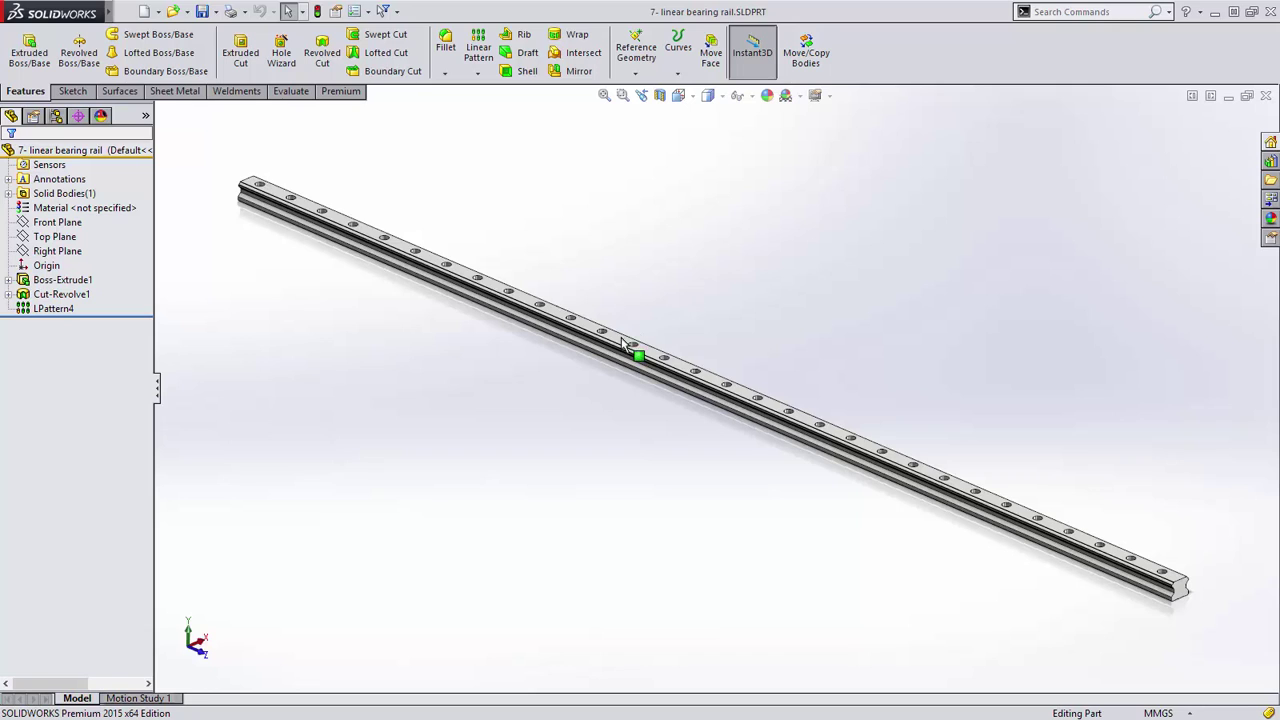
Step: Set the linear bearing rail's extrusion length to 800 mm
click(623, 346)
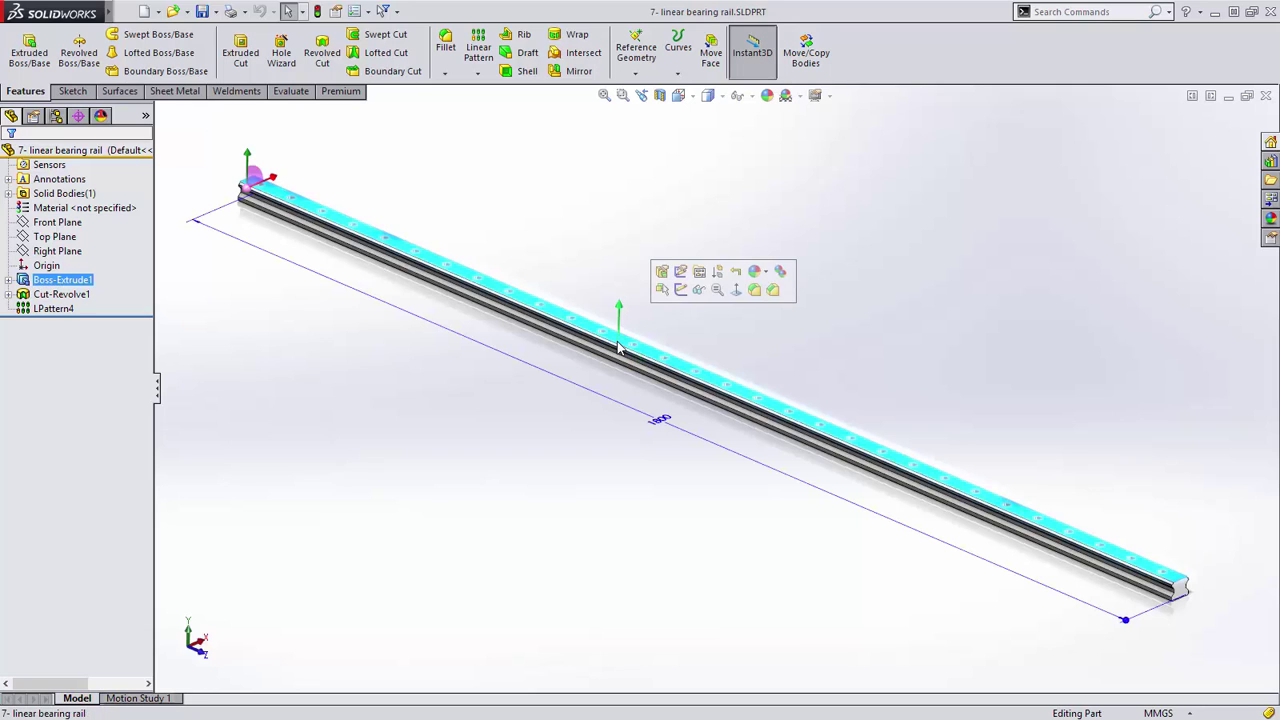
click(650, 428)
text(800)
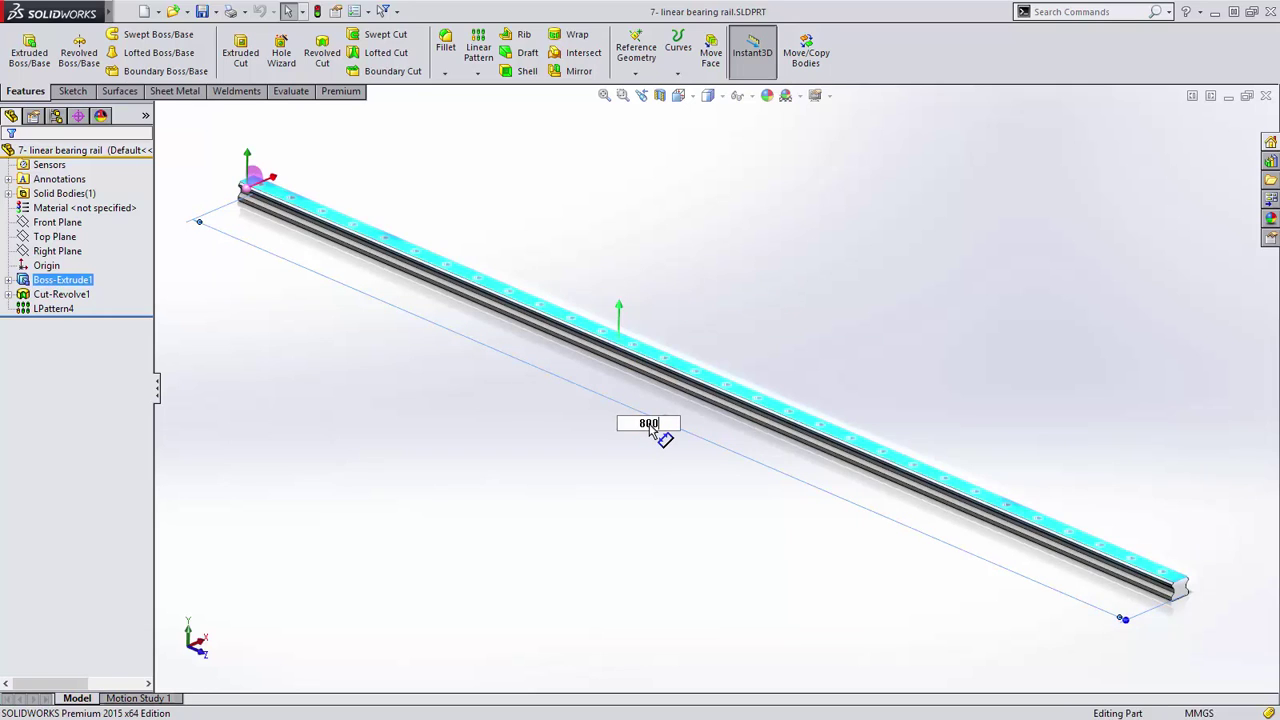
key(Return)
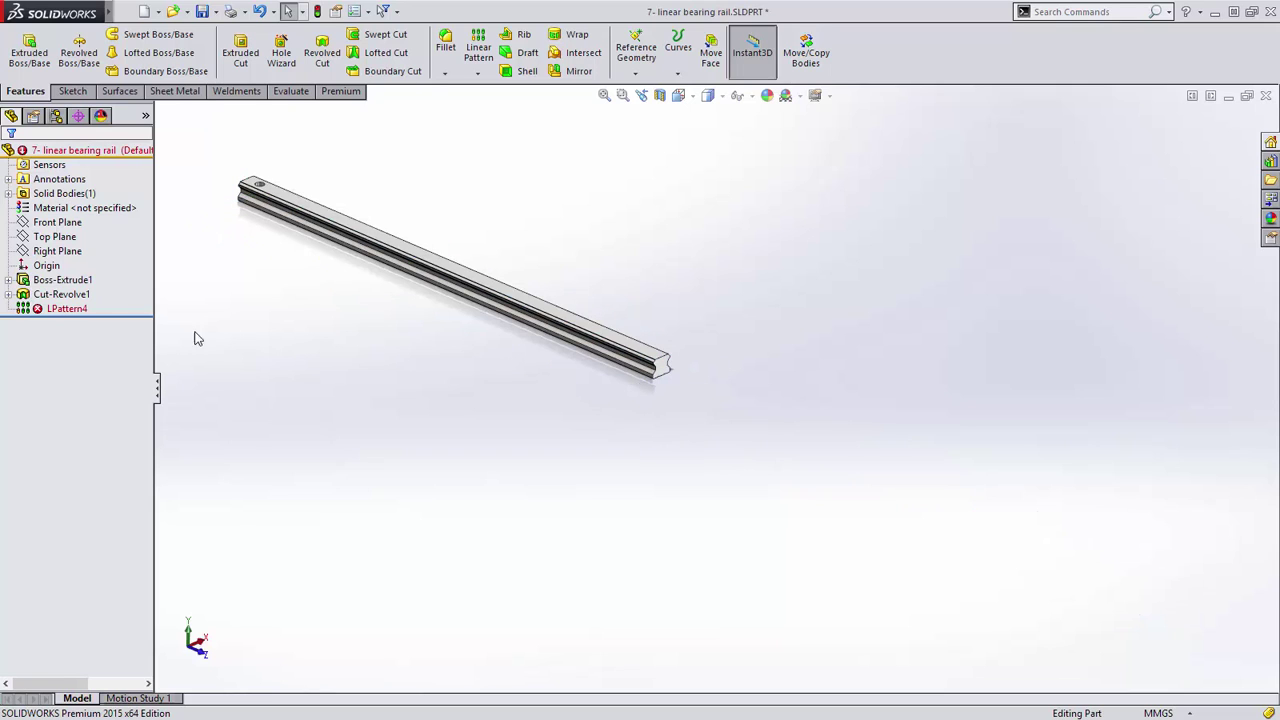
Step: Edit LPattern4 so Direction 1 runs up to reference, using the lower corner vertex at the rail's far end
right_click(72, 316)
click(88, 272)
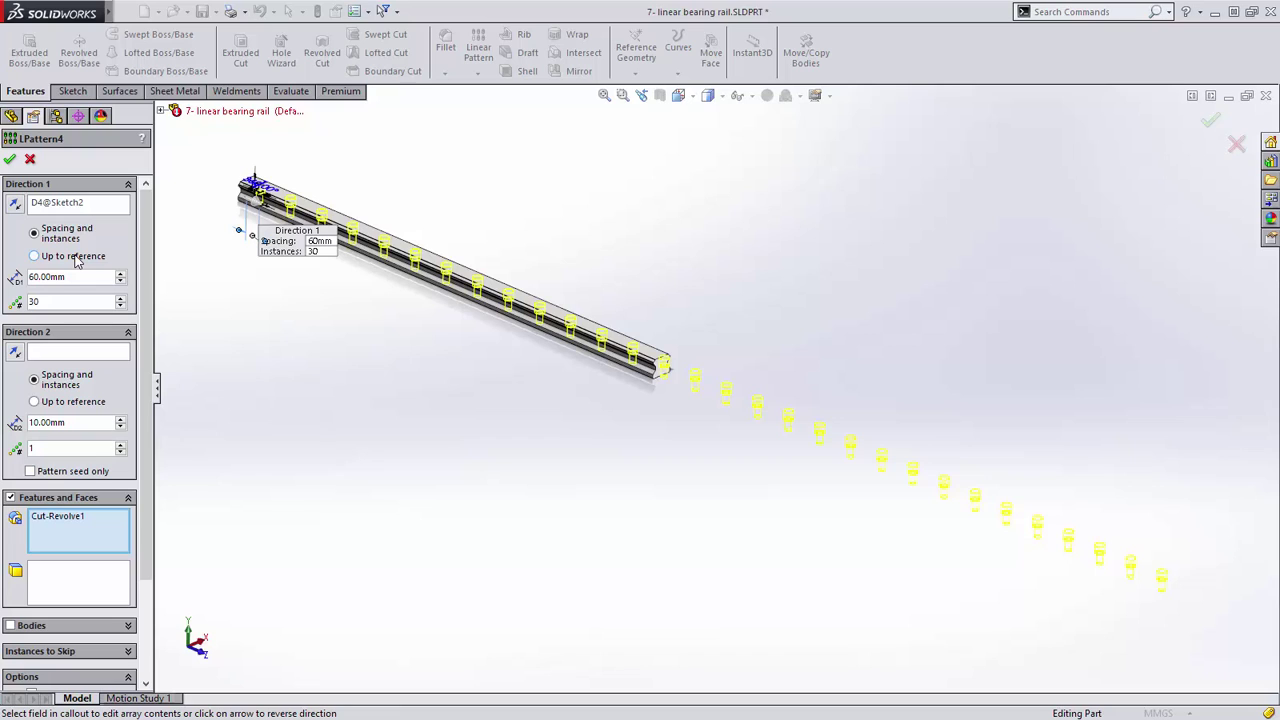
click(35, 256)
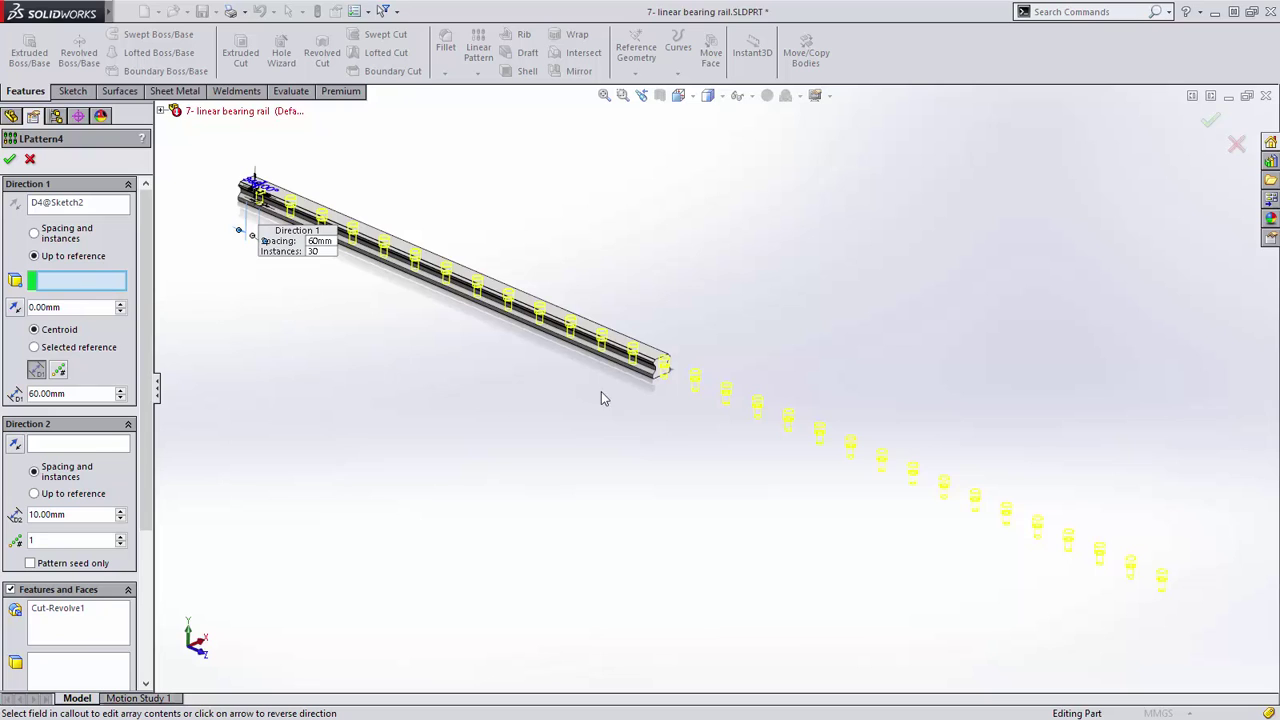
click(653, 377)
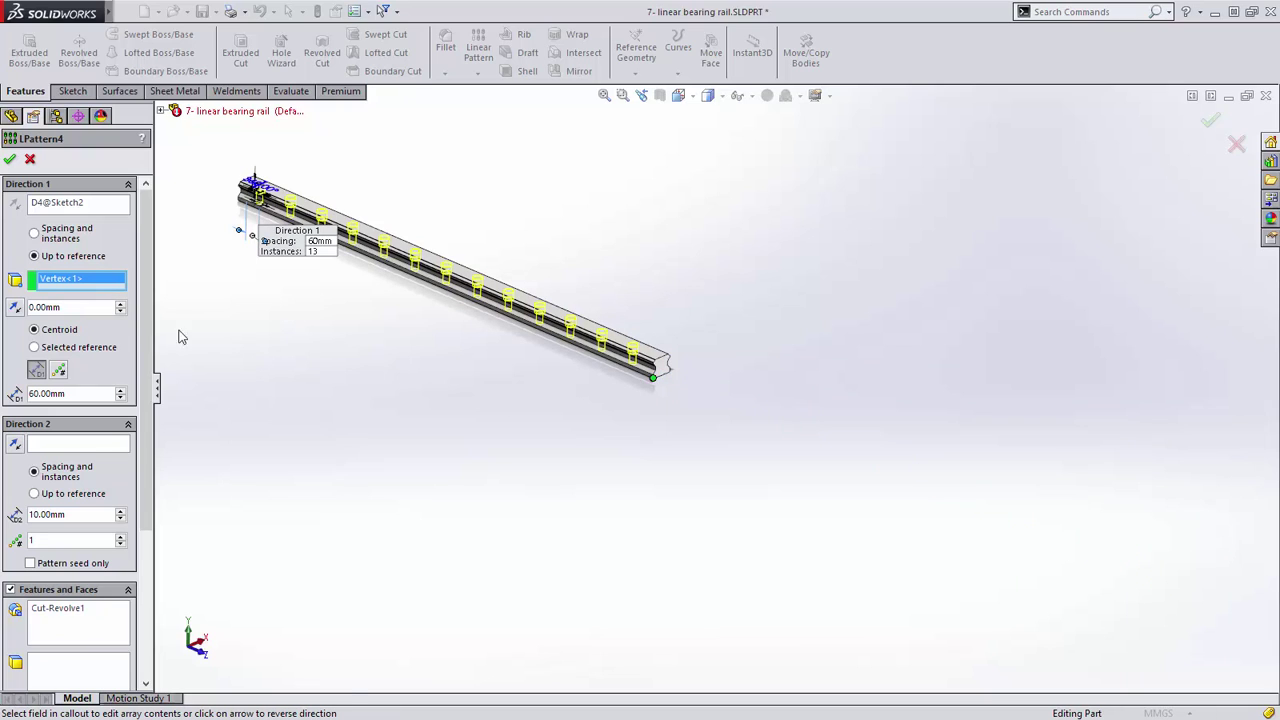
Step: Link the hole pattern's offset distance to the sketch dimension D4@Sketch2 and accept the pattern
double_click(103, 312)
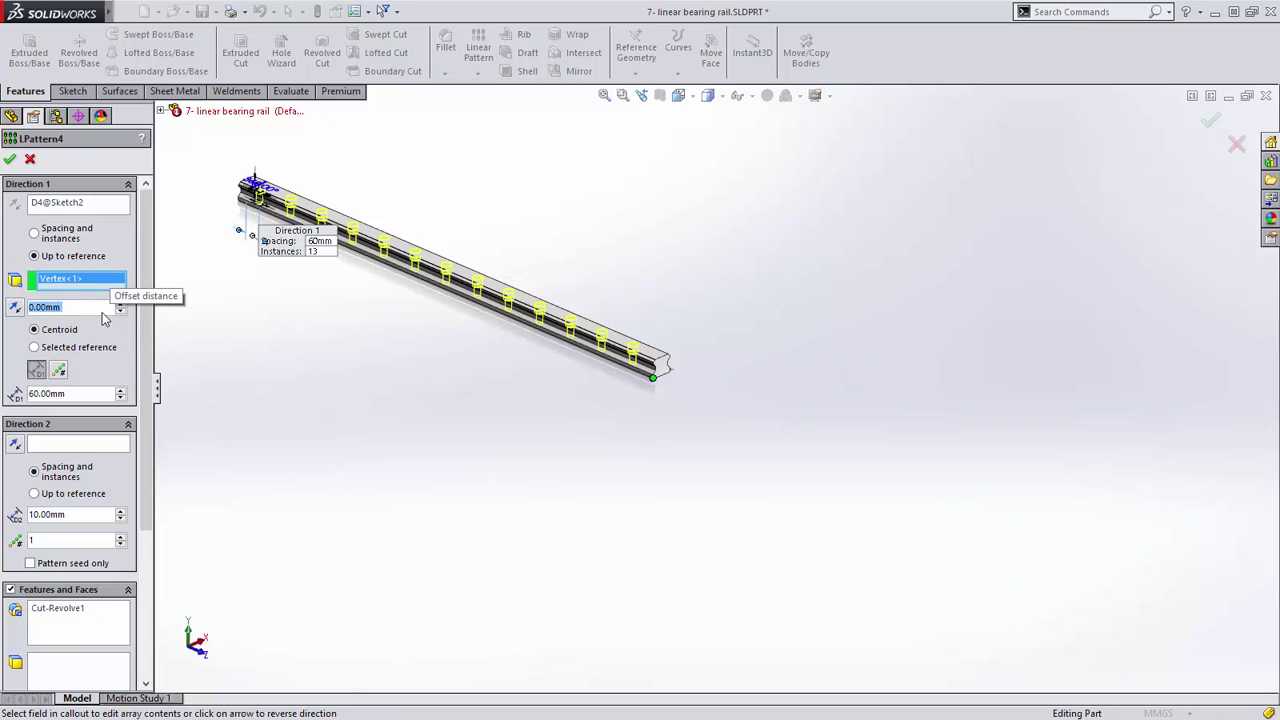
text(=)
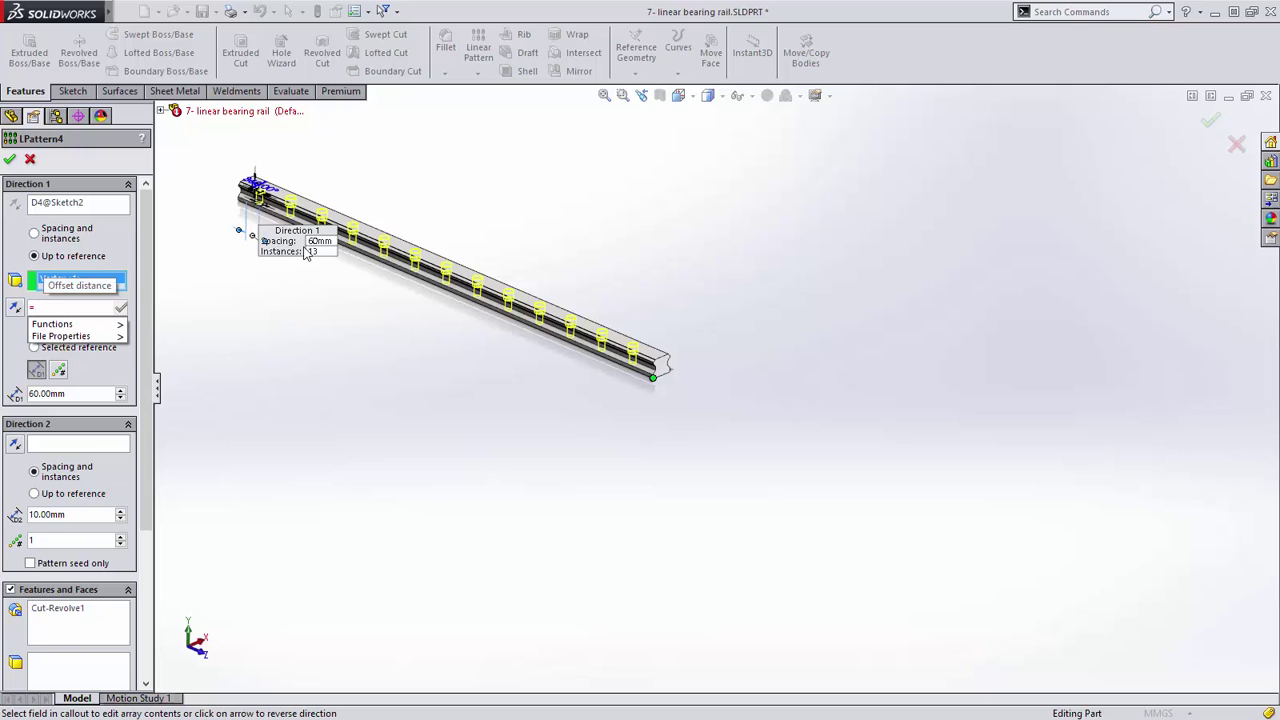
drag(305, 252, 270, 310)
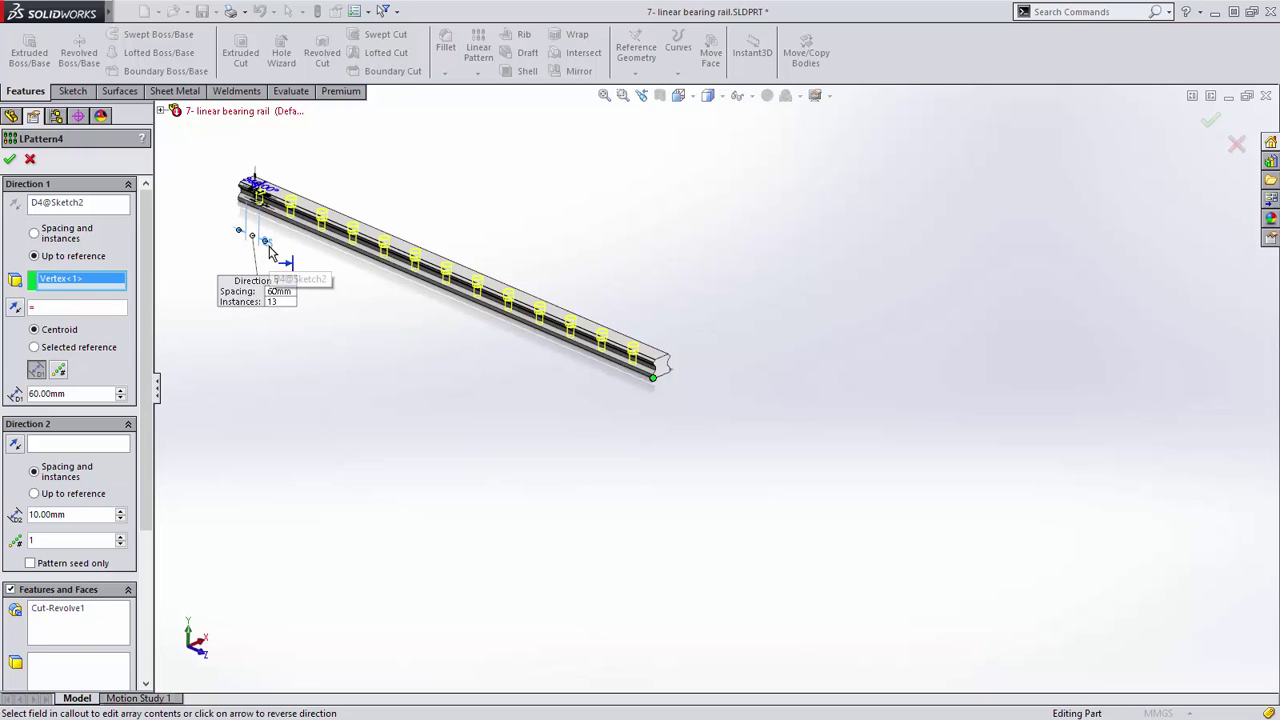
click(272, 255)
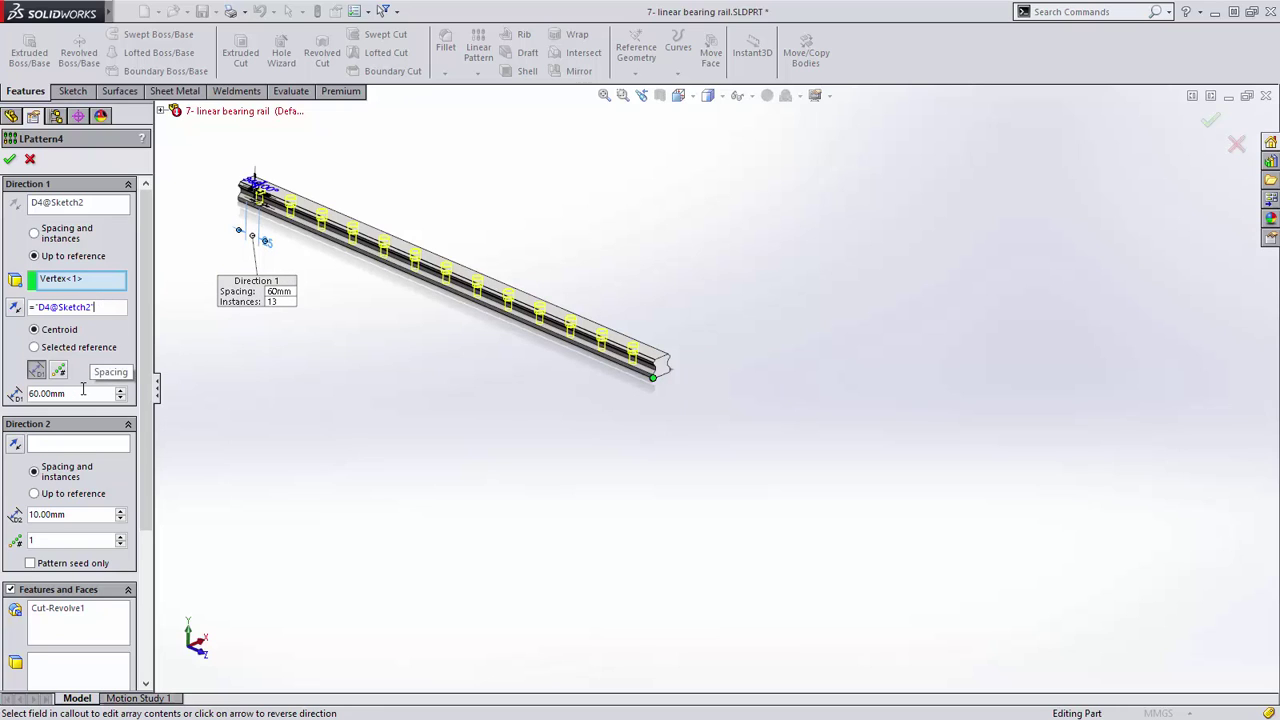
click(9, 161)
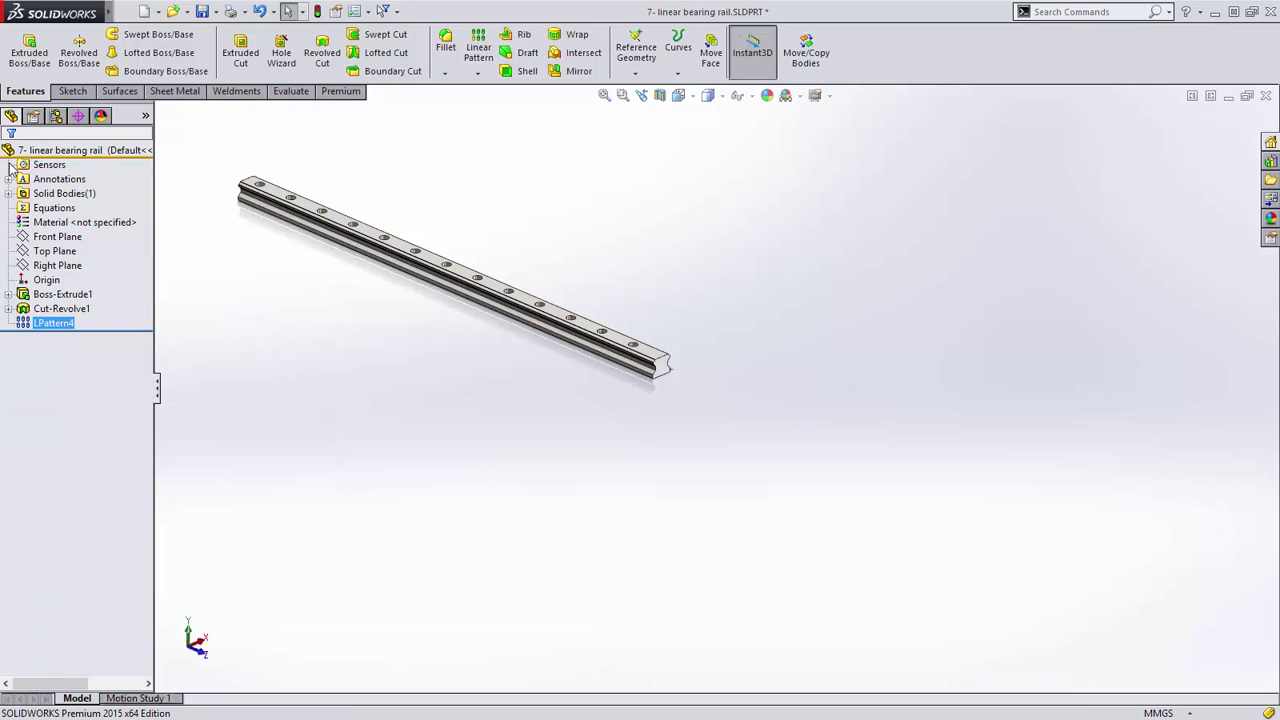
Step: Lengthen the rail to about 820 mm by pulling its far end face outward
click(660, 370)
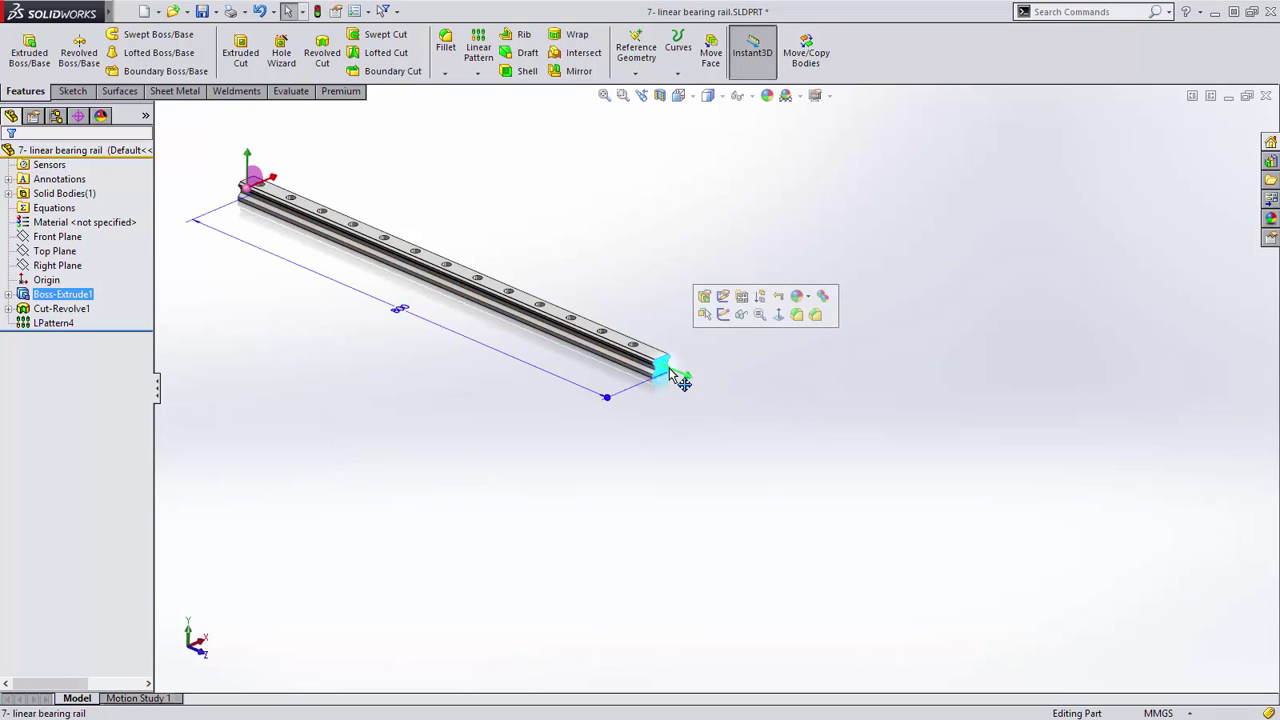
mouse_move(694, 391)
mouse_down()
mouse_move(757, 400)
mouse_move(1000, 514)
mouse_move(700, 378)
mouse_move(714, 391)
mouse_up()
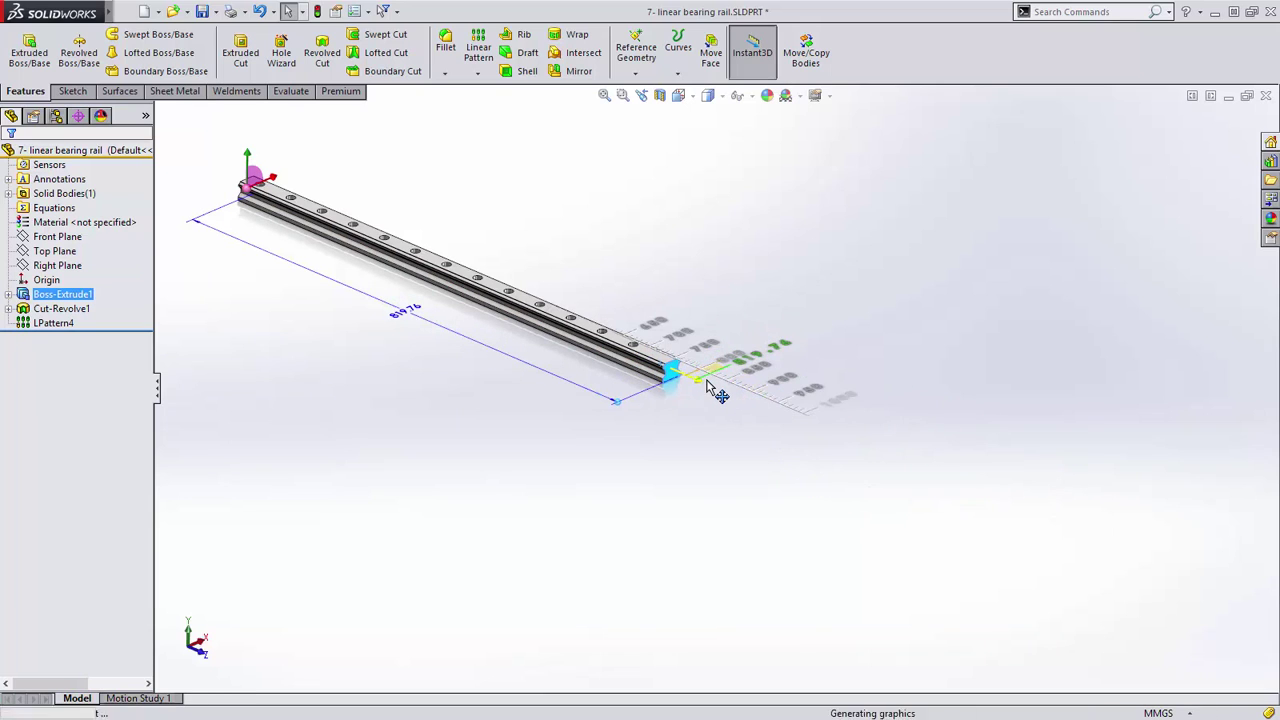
click(410, 313)
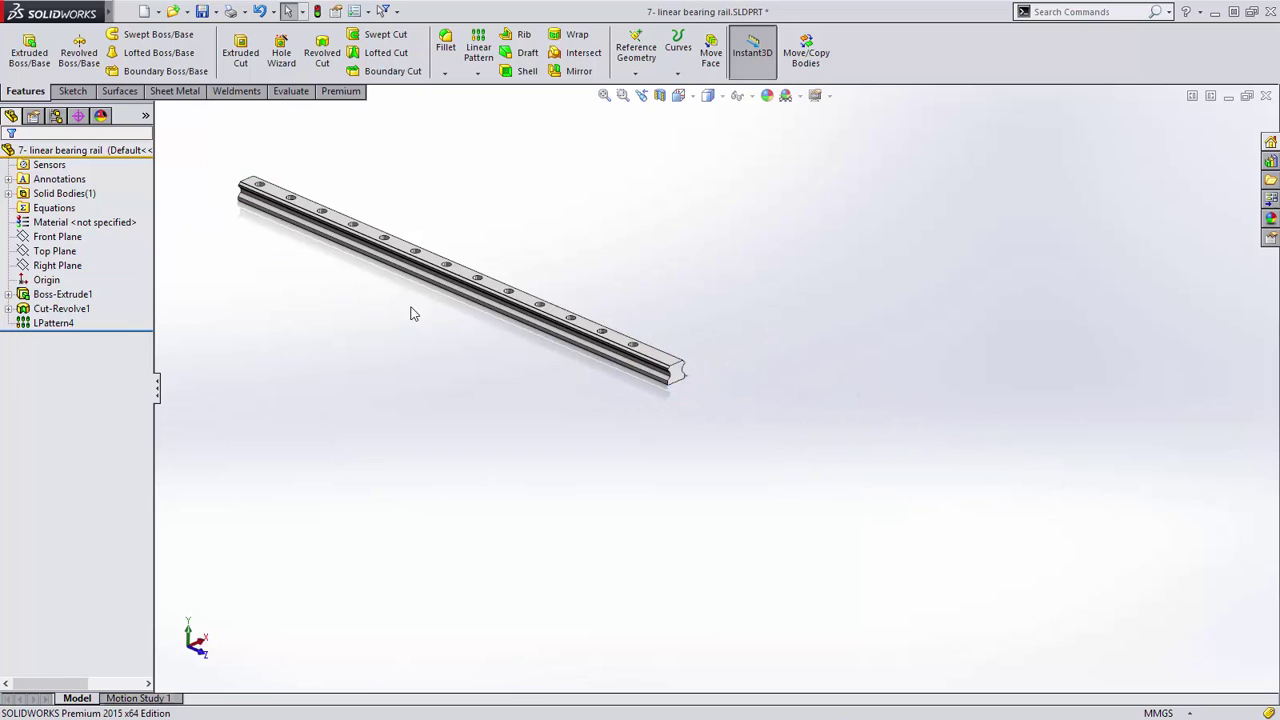
Step: Edit LPattern4 to be controlled by instance count instead of spacing, with 15 instances
right_click(53, 322)
key(Escape)
click(58, 285)
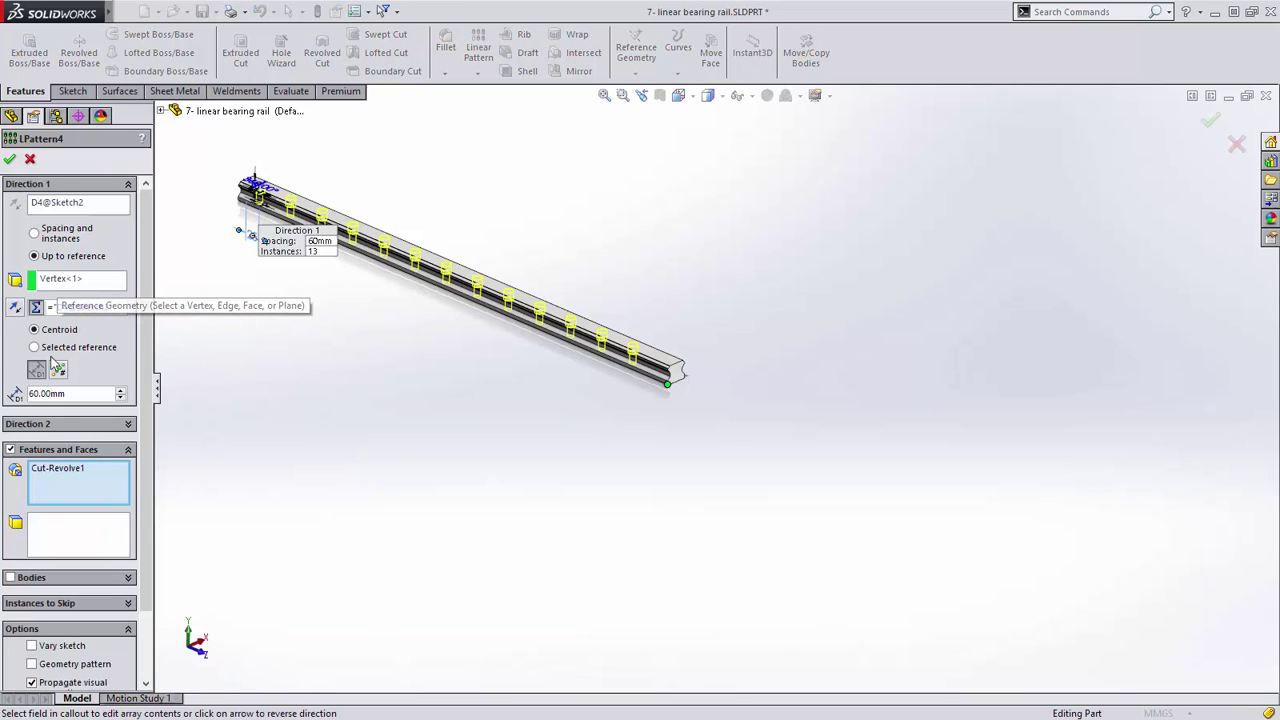
click(59, 372)
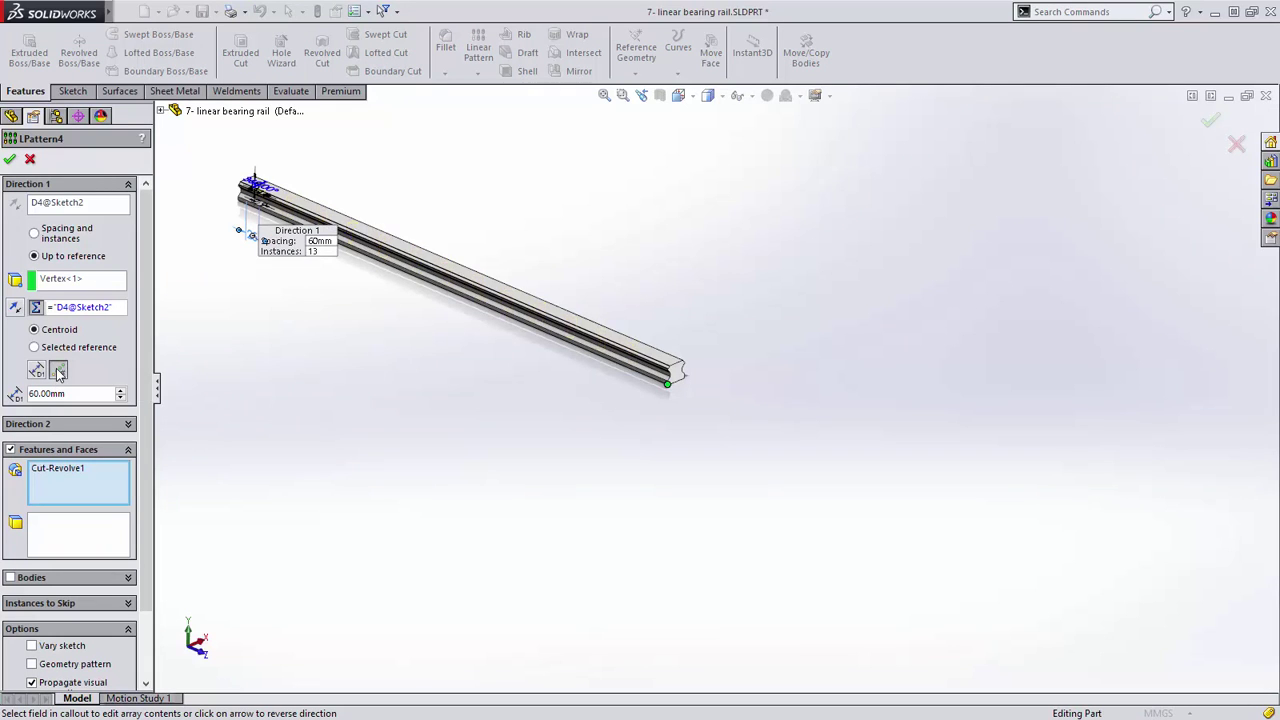
click(120, 391)
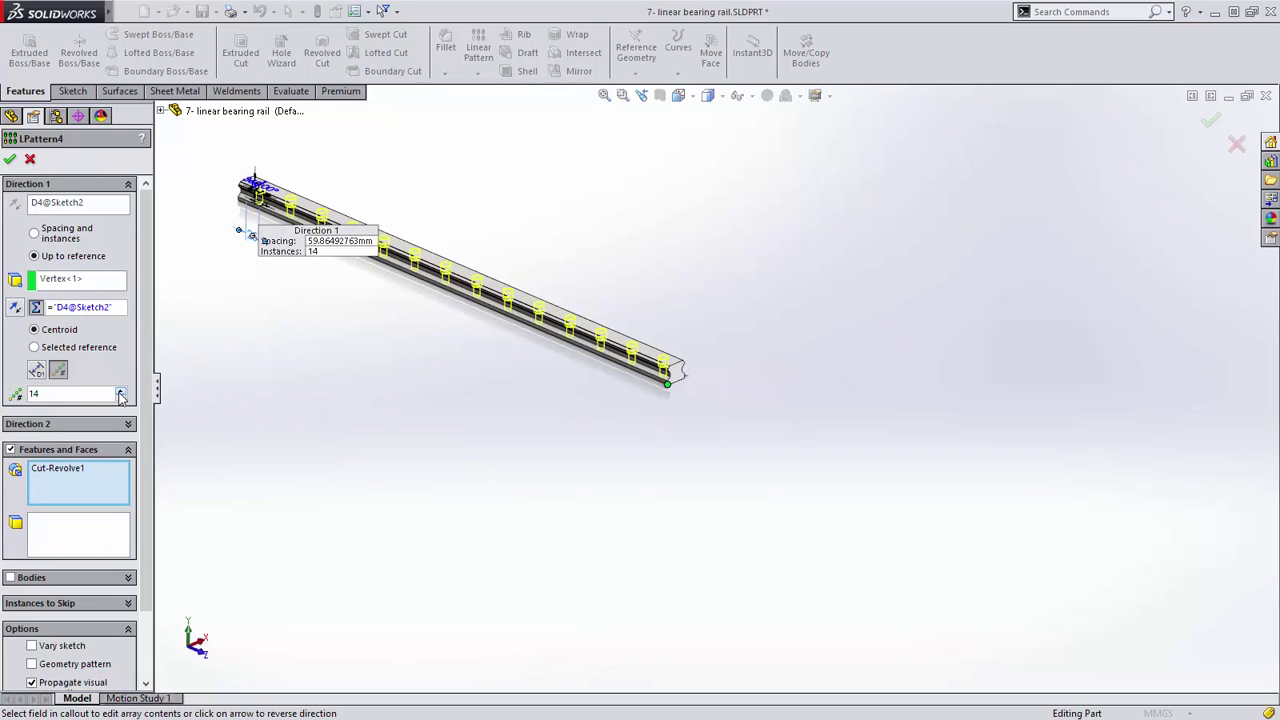
click(120, 391)
click(10, 159)
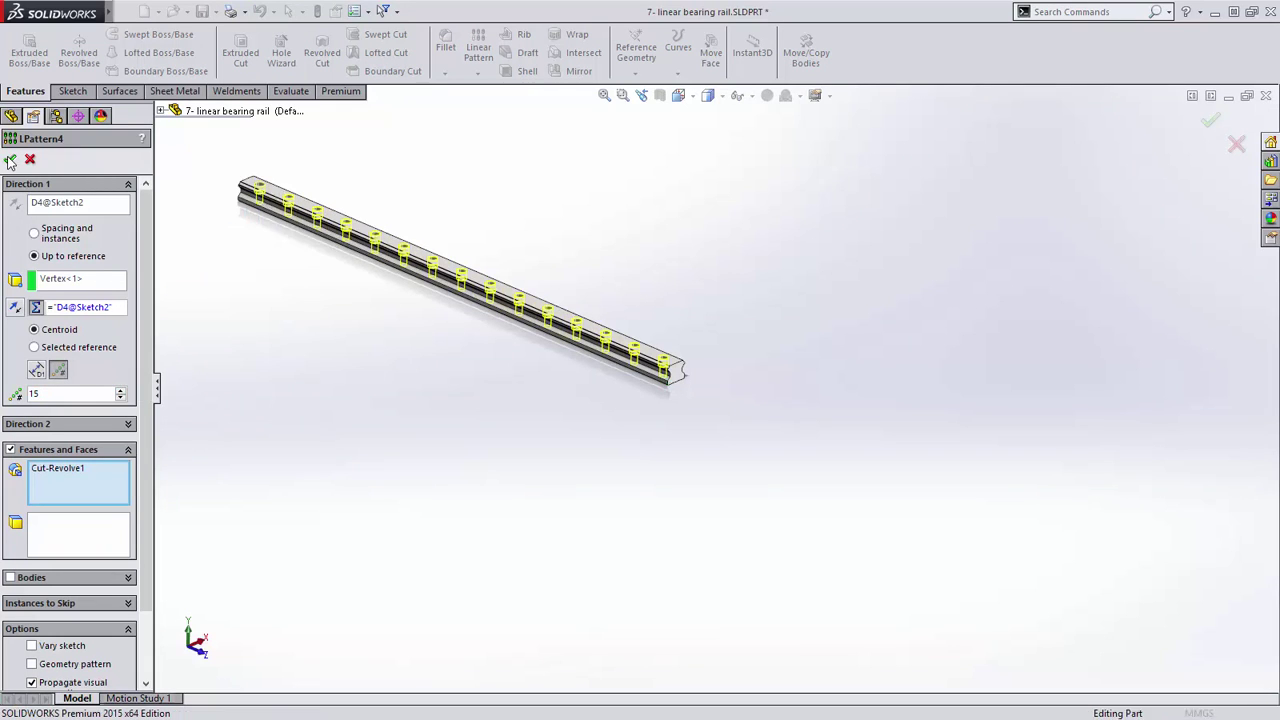
Step: Stretch the rail considerably further by pulling its far end face outward
click(679, 372)
drag(731, 400, 1006, 543)
Step: Switch to the 6- BLADE part and turn off Merge result for the Carbide Tooth extrusion
key(ctrl+Tab)
key(ctrl+Tab)
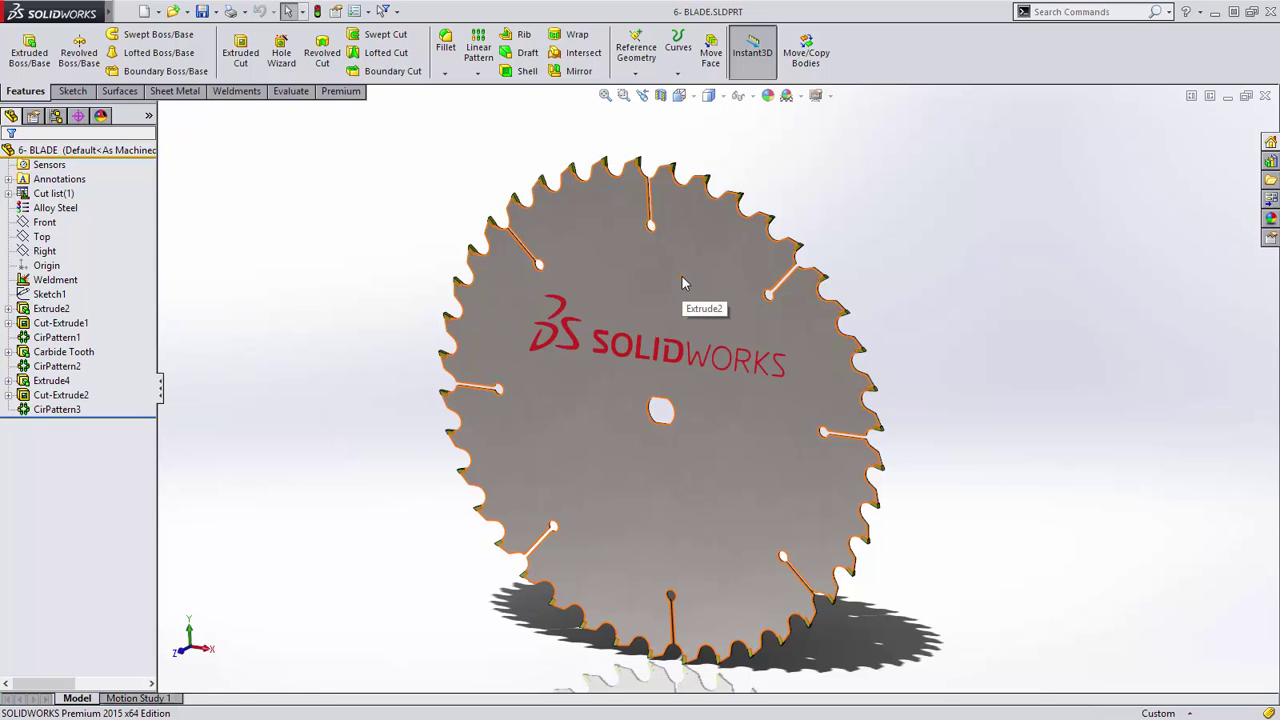
click(623, 95)
drag(584, 124, 725, 220)
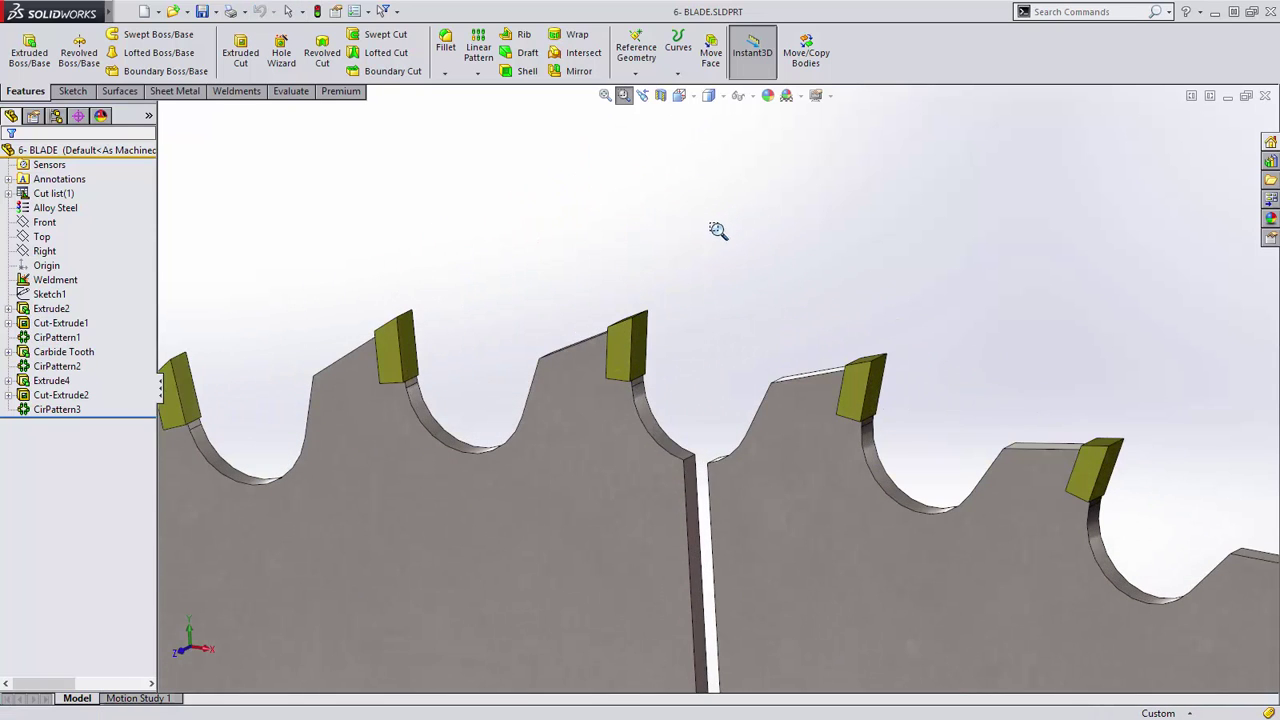
key(Escape)
click(623, 347)
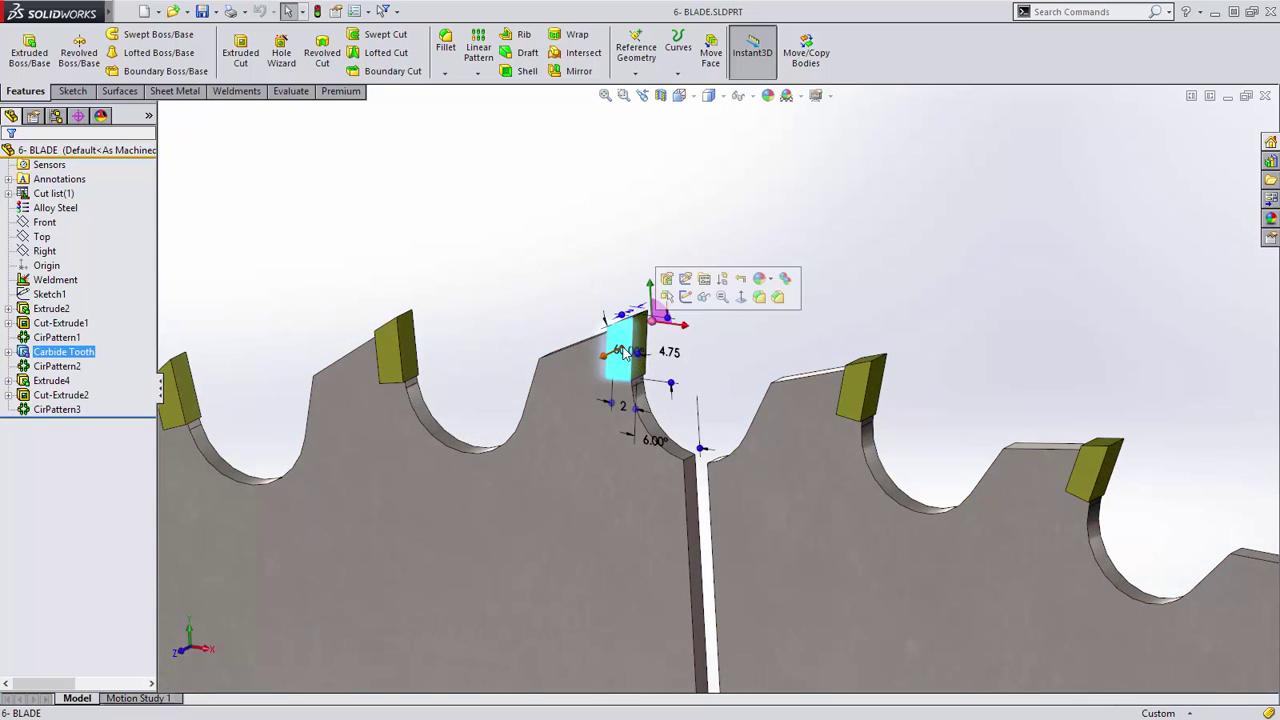
click(666, 295)
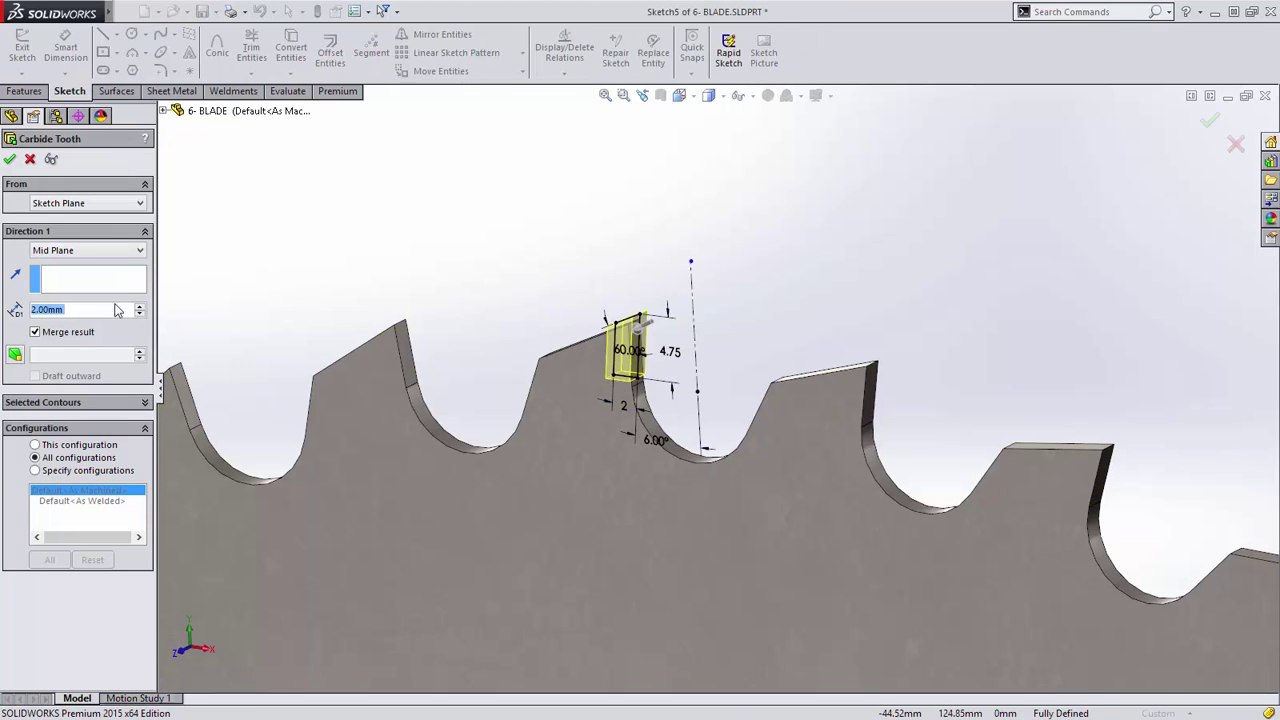
click(80, 333)
click(9, 160)
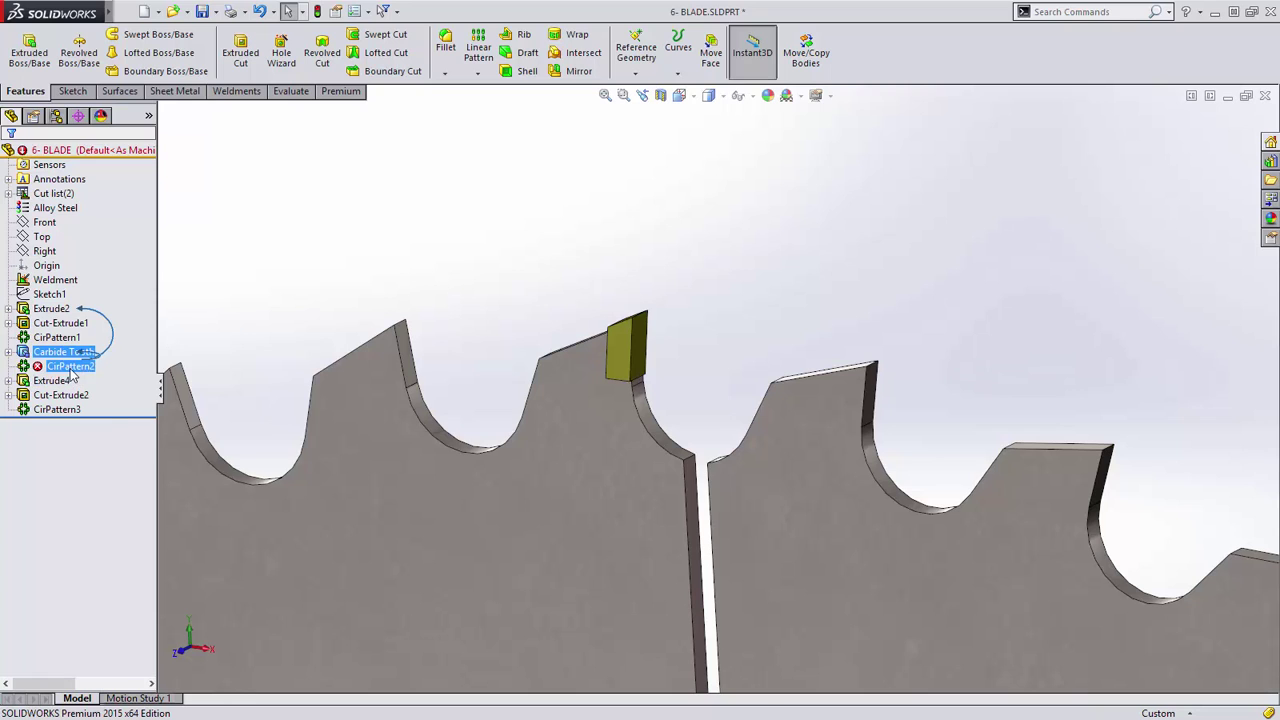
Step: Edit CirPattern2 to pattern bodies instead of features, using the carbide tooth body as the seed
right_click(72, 370)
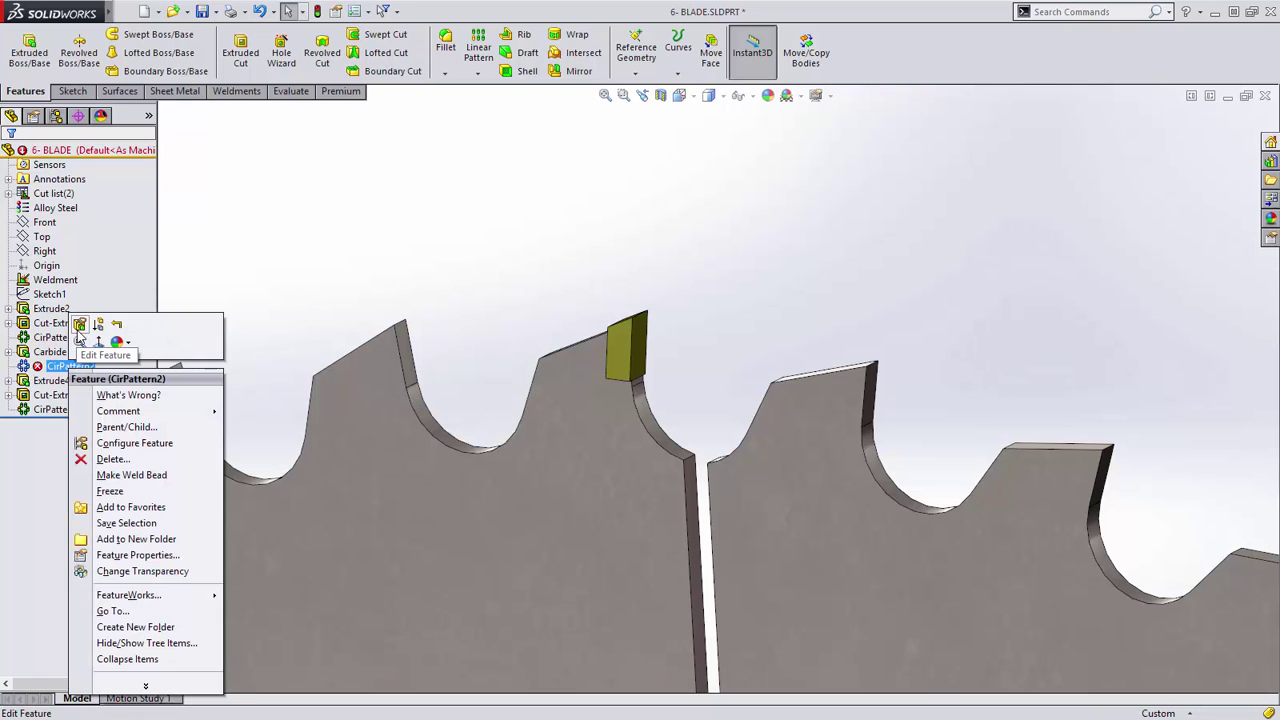
click(82, 326)
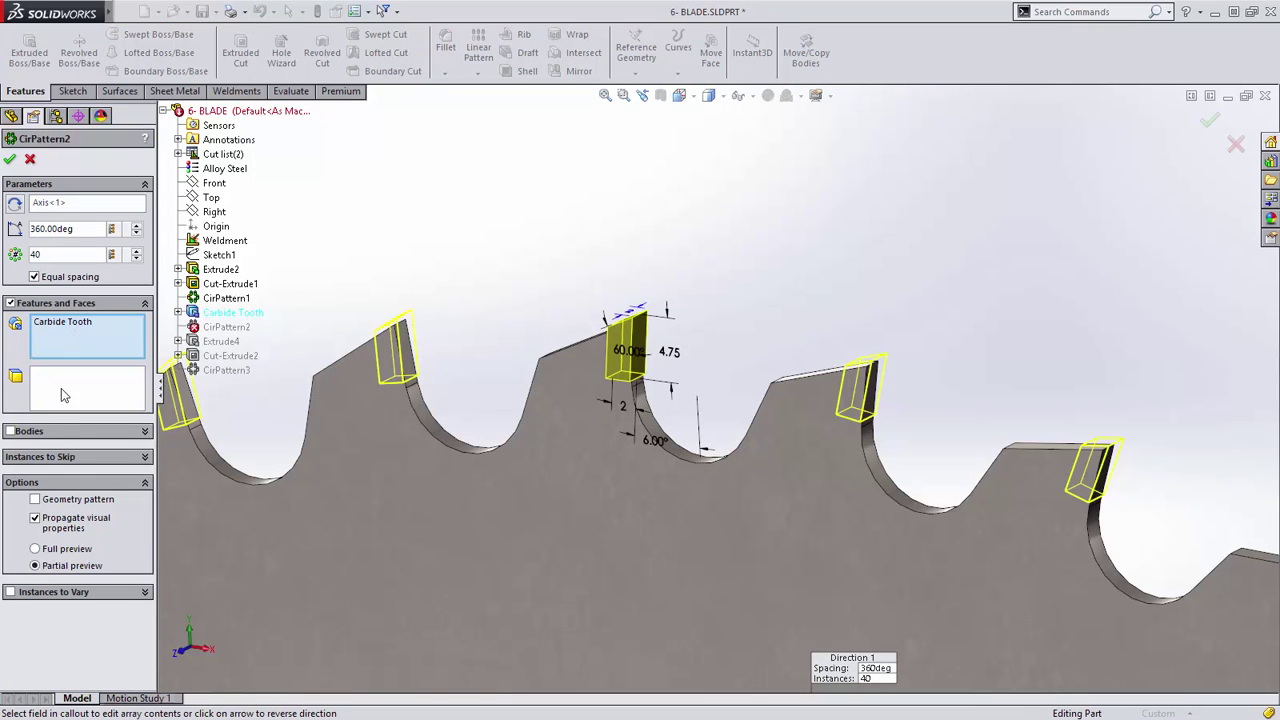
click(14, 433)
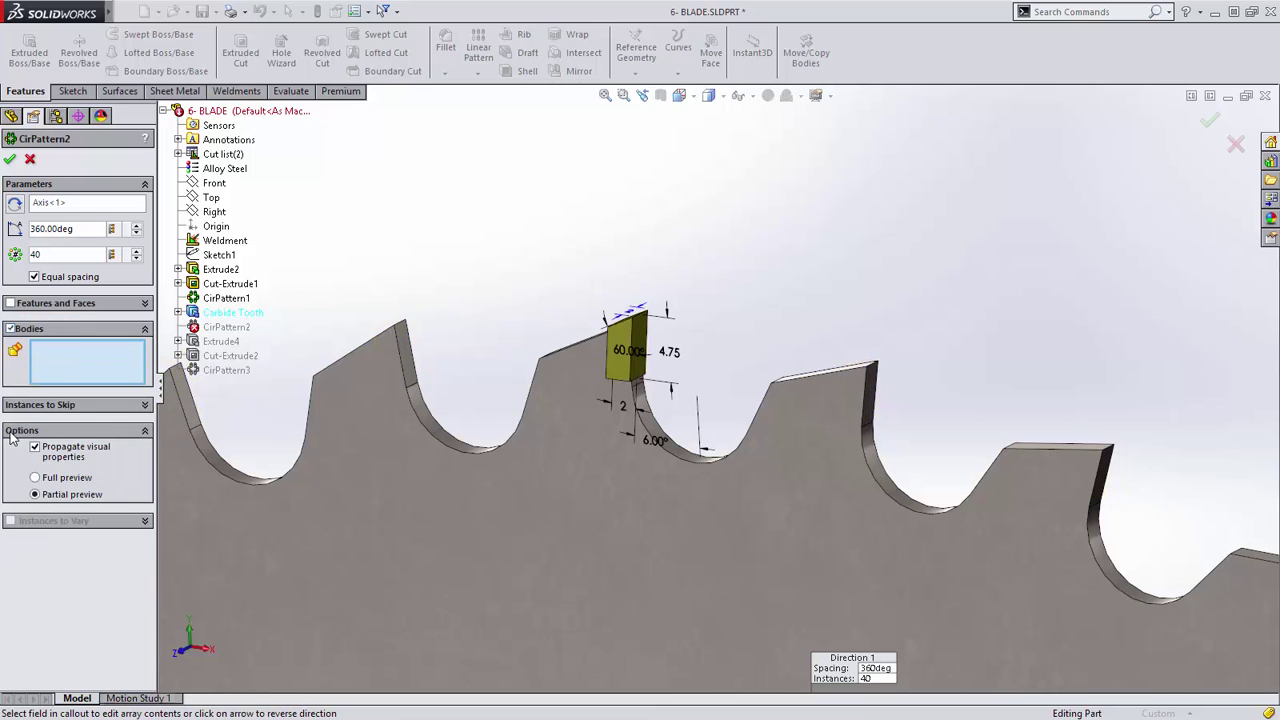
click(618, 338)
key(Return)
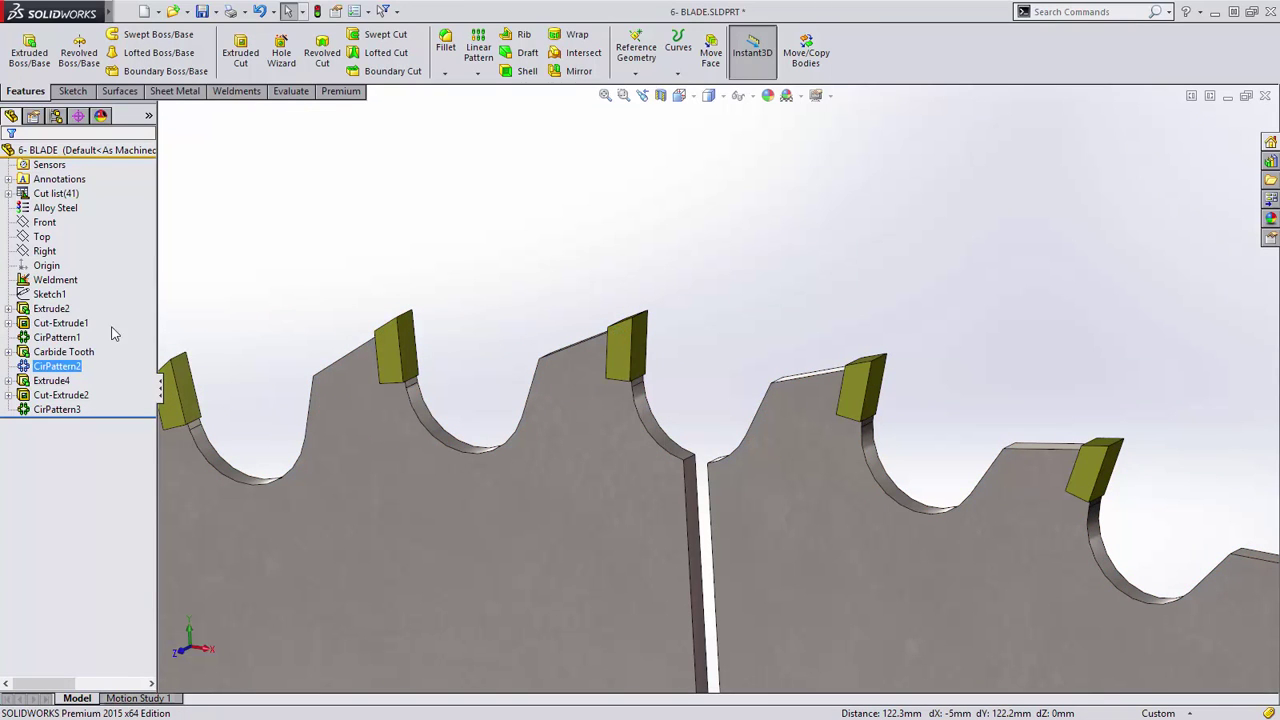
Step: Expand the blade's cut list and examine the item that groups the patterned teeth
double_click(64, 195)
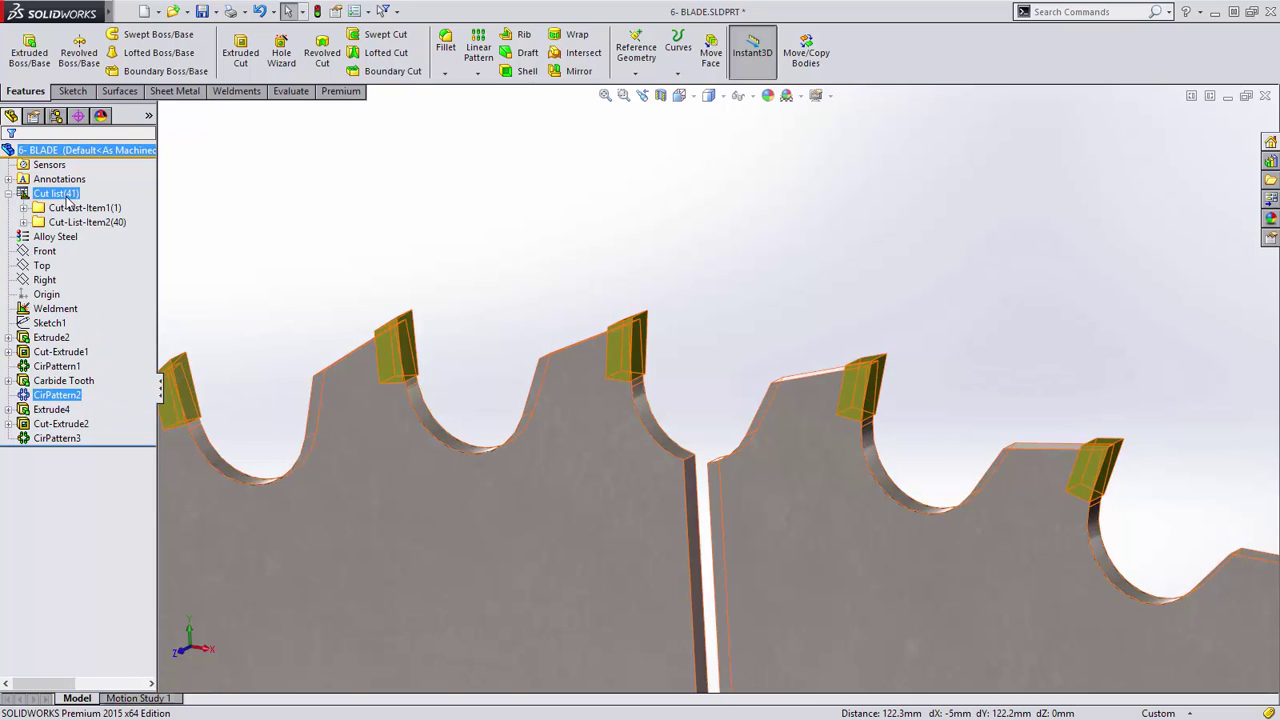
click(72, 222)
click(349, 236)
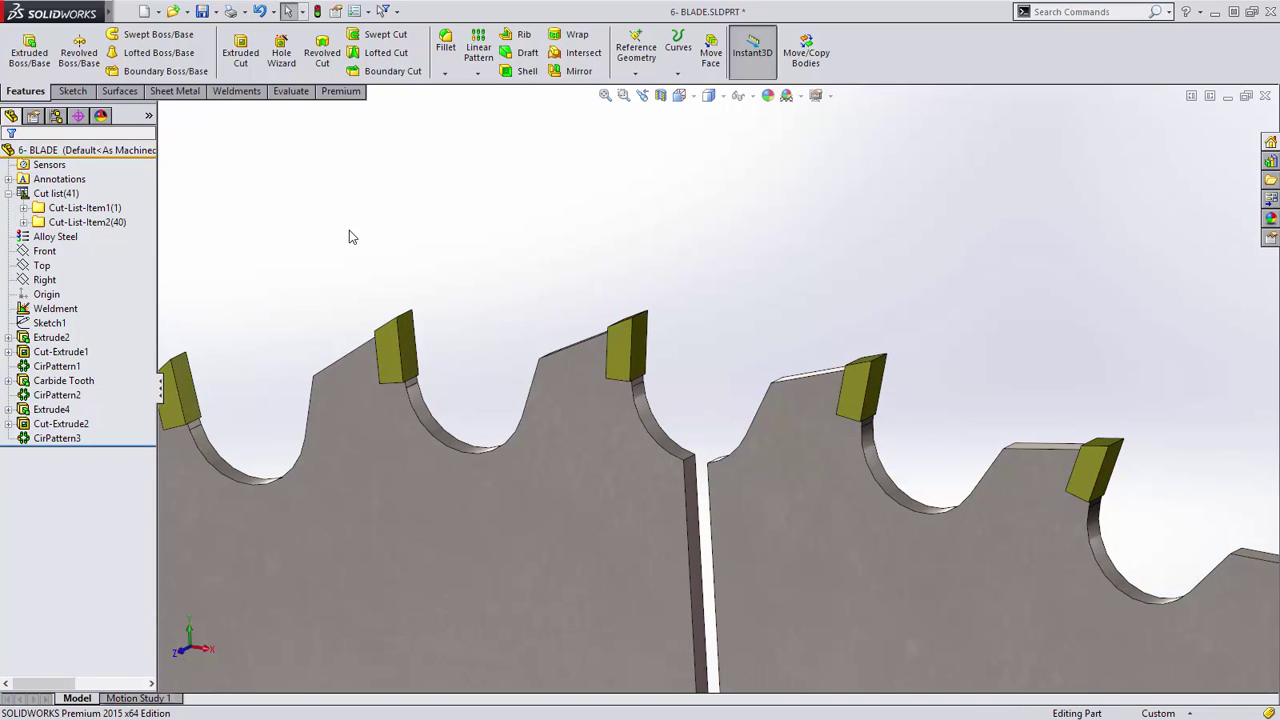
Step: Switch to the 5- fill pattern count part, validate the instance count of Fill Pattern7, and accept the feature
key(ctrl+Tab)
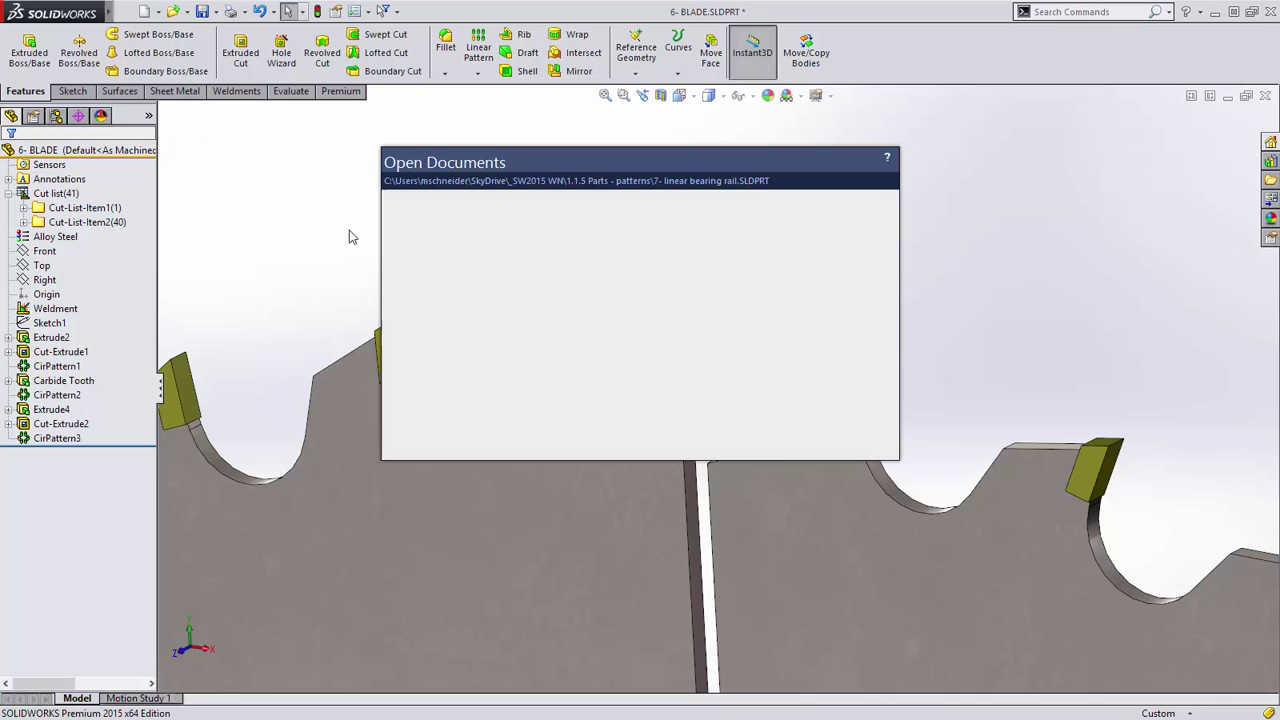
click(822, 264)
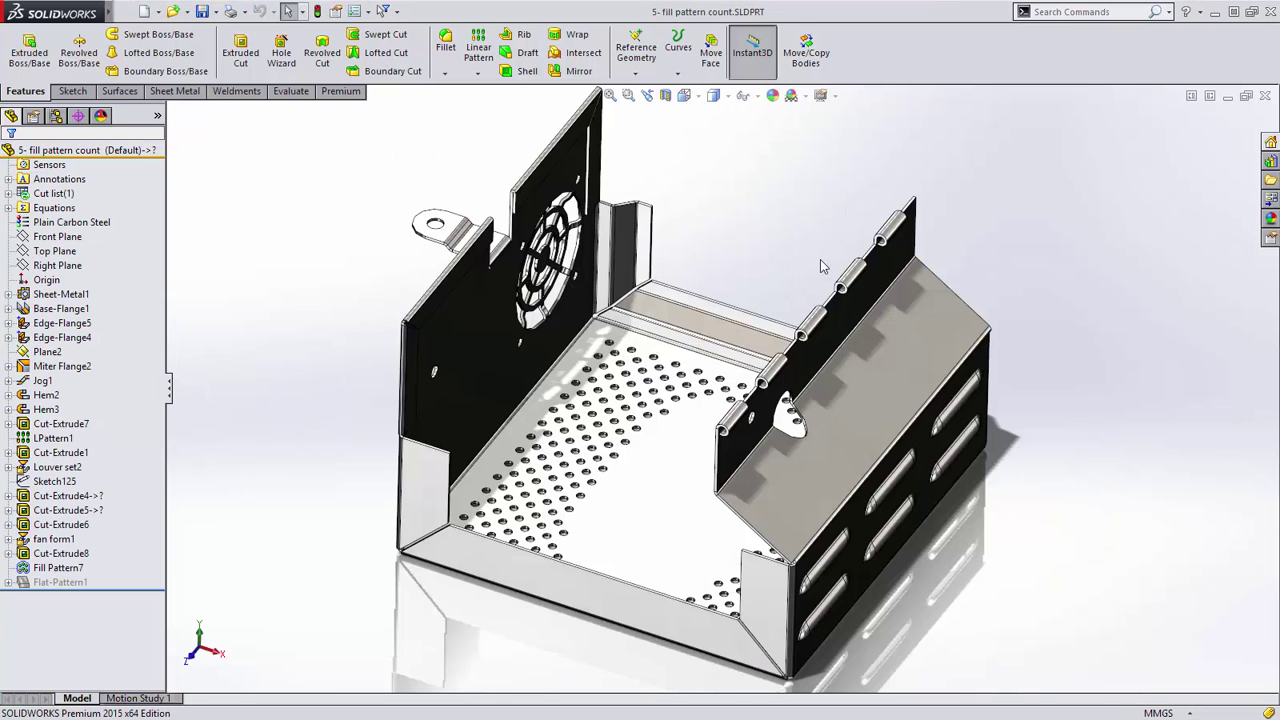
right_click(42, 568)
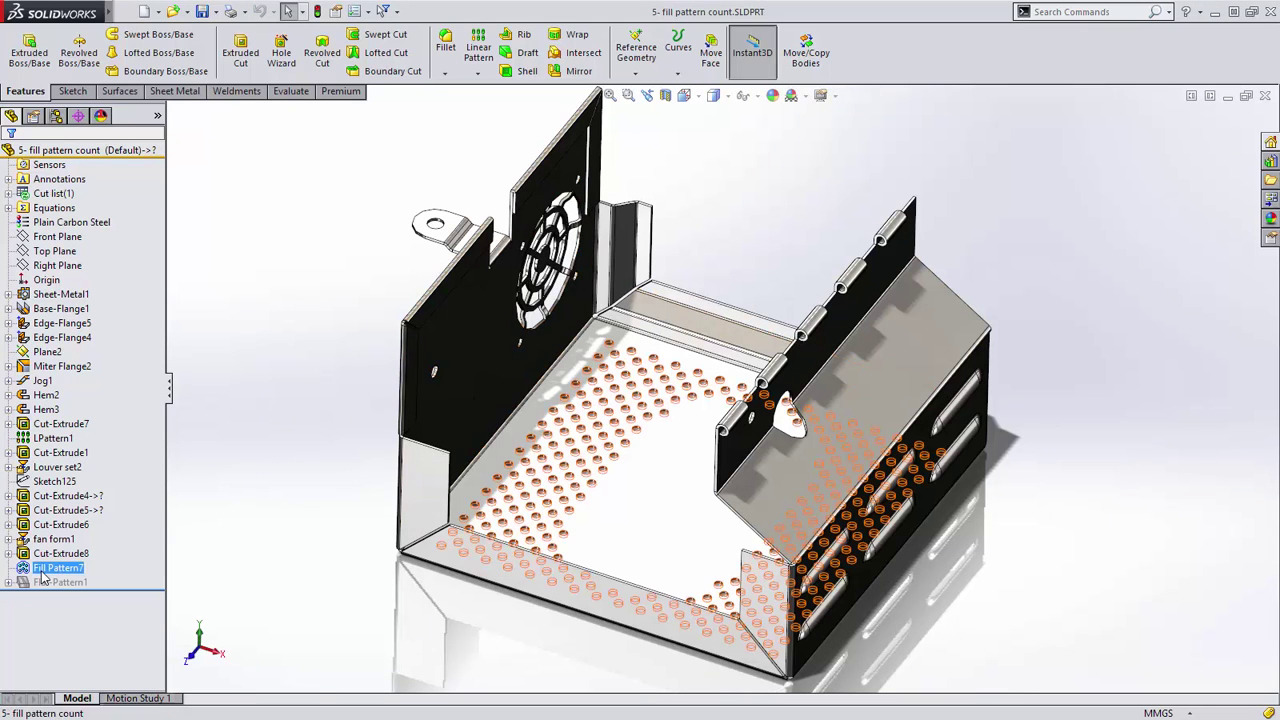
click(52, 380)
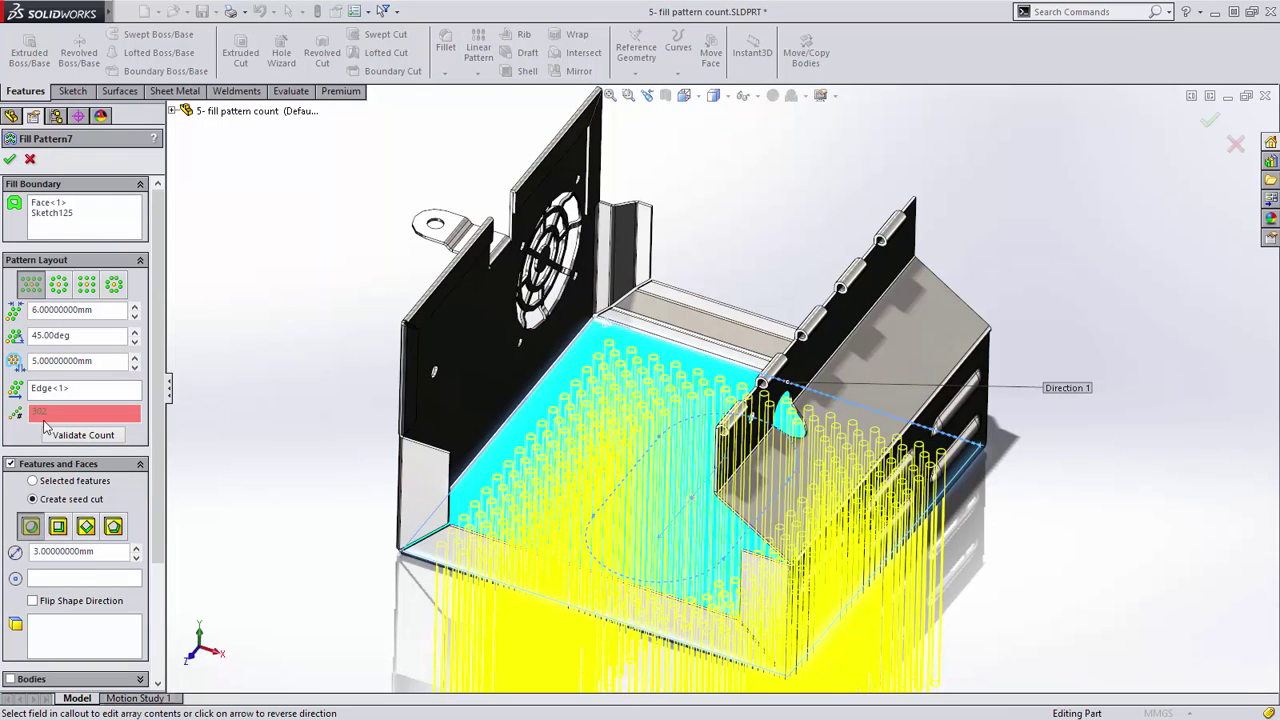
click(86, 435)
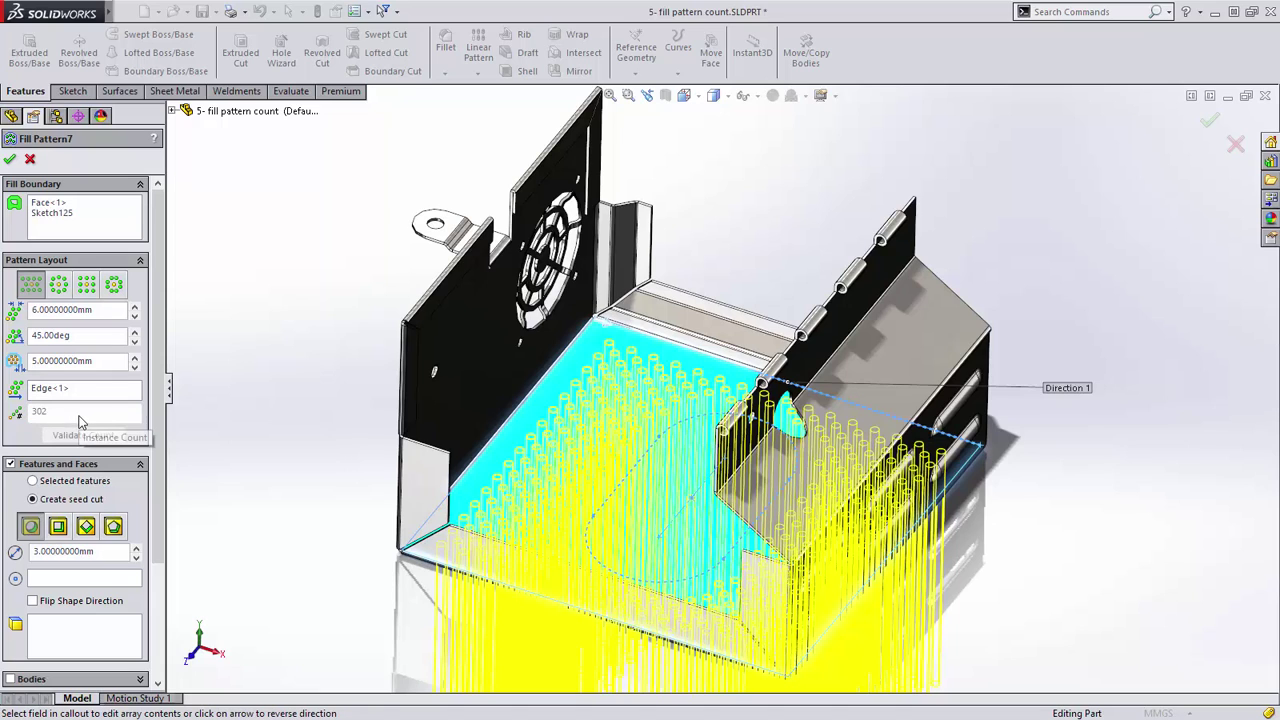
click(10, 162)
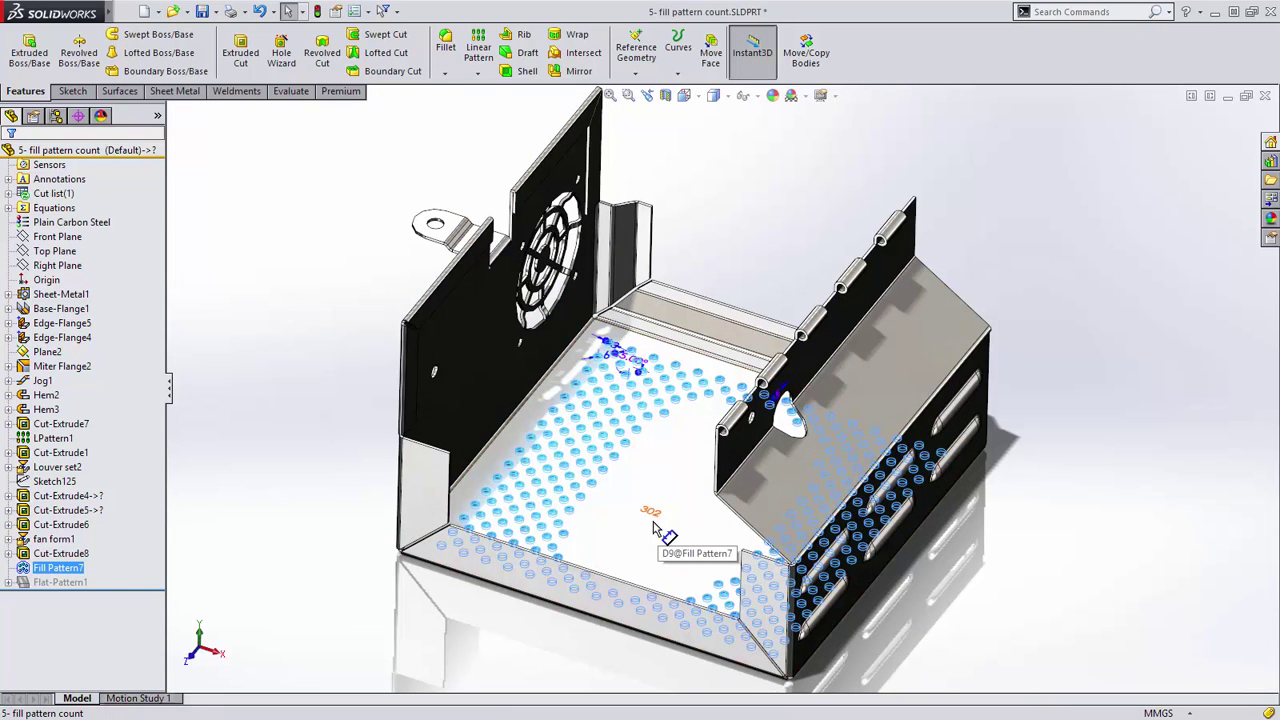
Step: Delete hole instance (17, 10) from Fill Pattern7 and display the pattern's instance count again
key(ctrl+shift+z)
drag(546, 454, 613, 524)
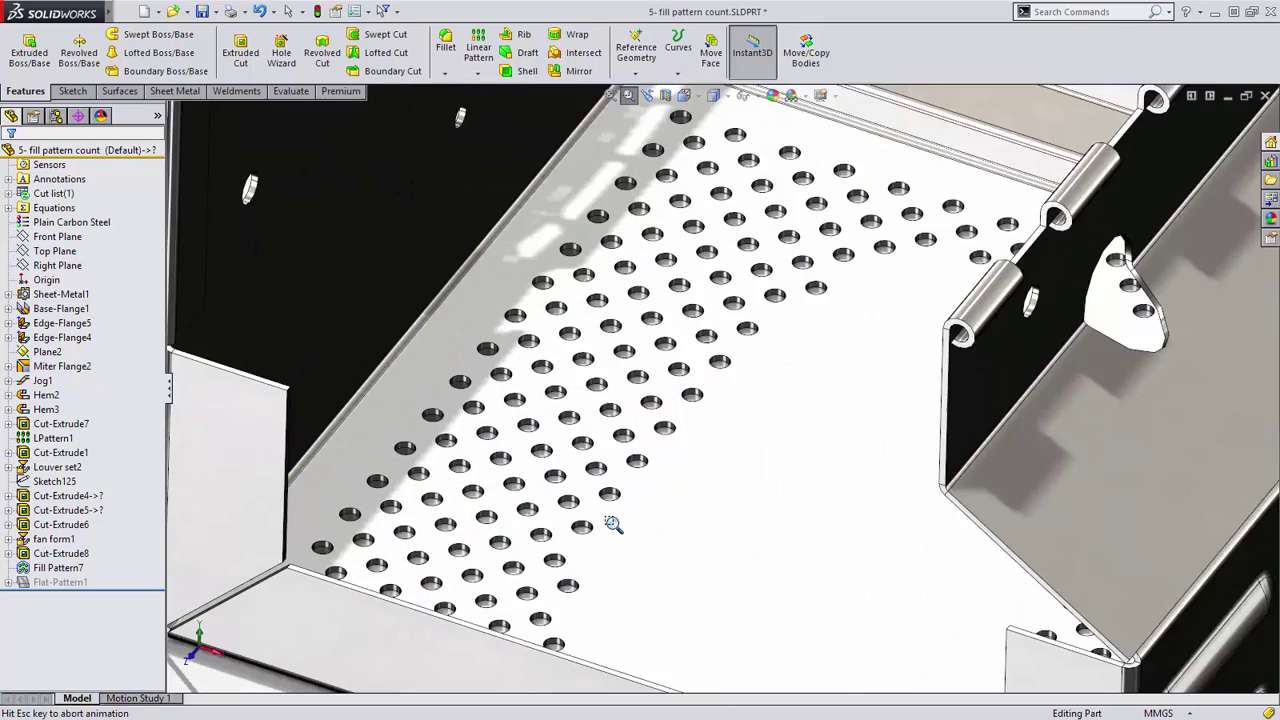
click(741, 473)
key(Delete)
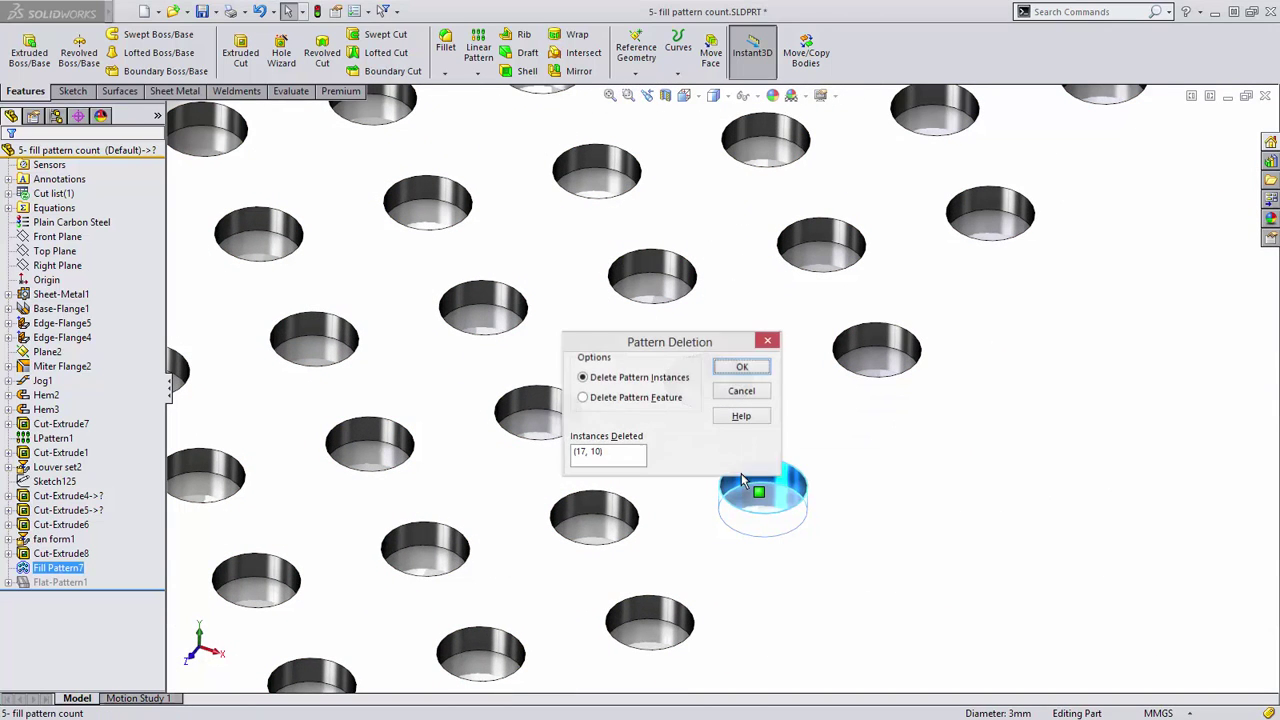
click(741, 368)
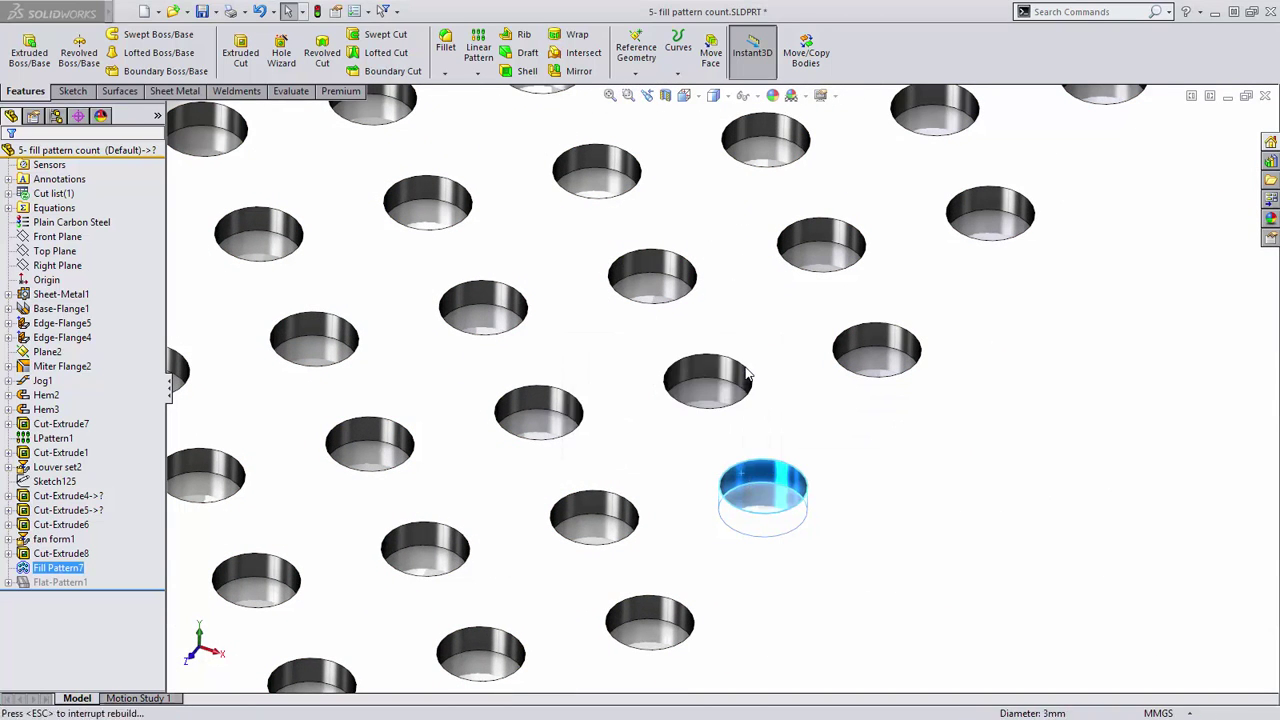
scroll(491, 531, up, 5)
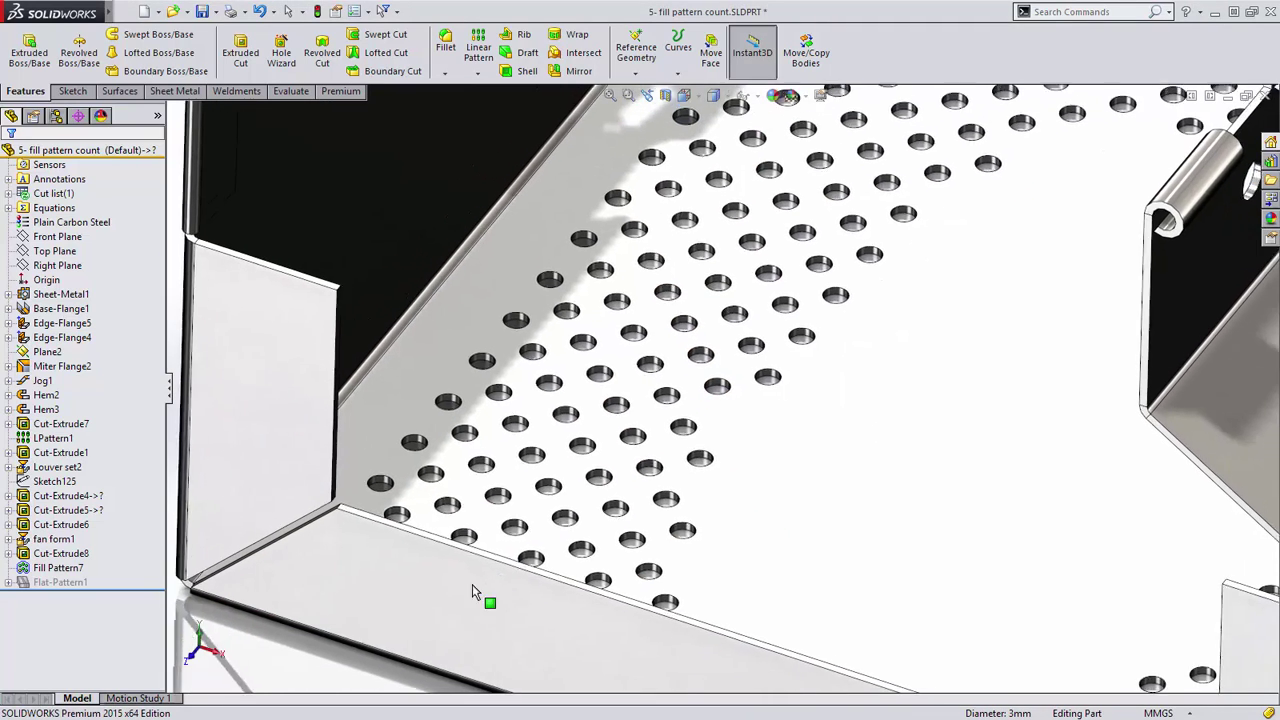
click(58, 567)
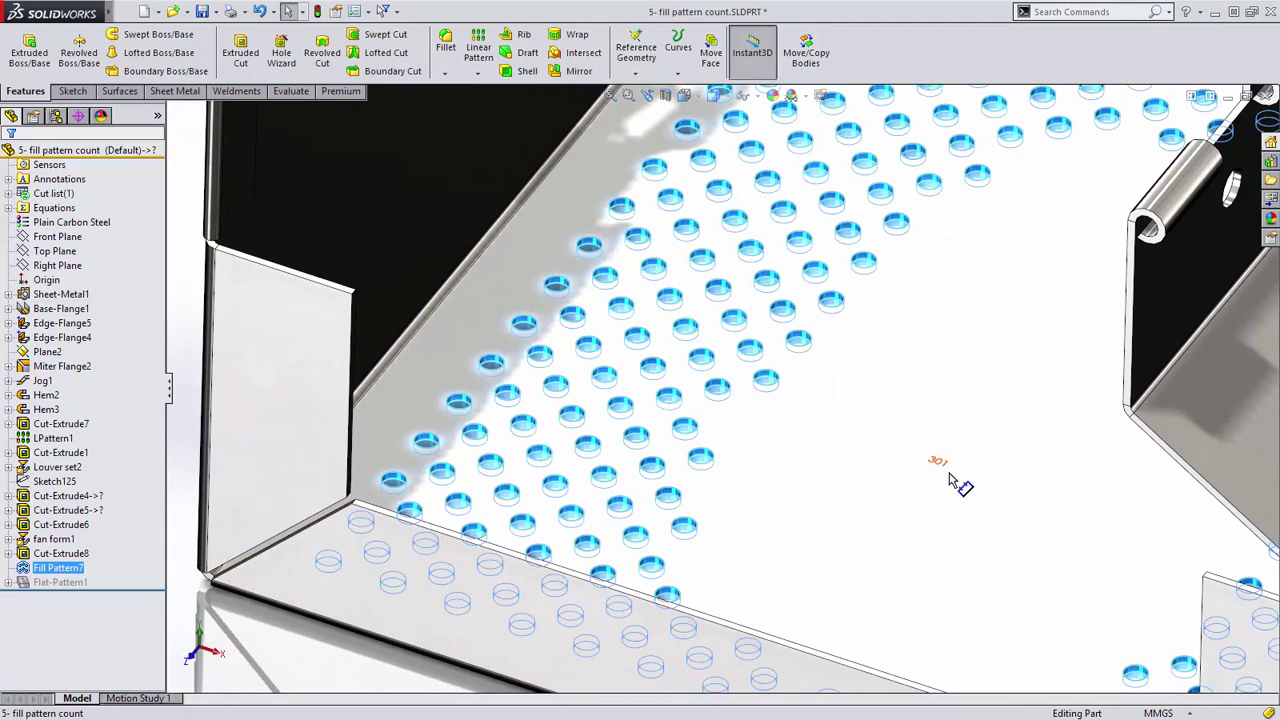
Step: Rebuild the sheet metal part and switch to its 5- fill pattern count flat pattern drawing
key(ctrl+Tab)
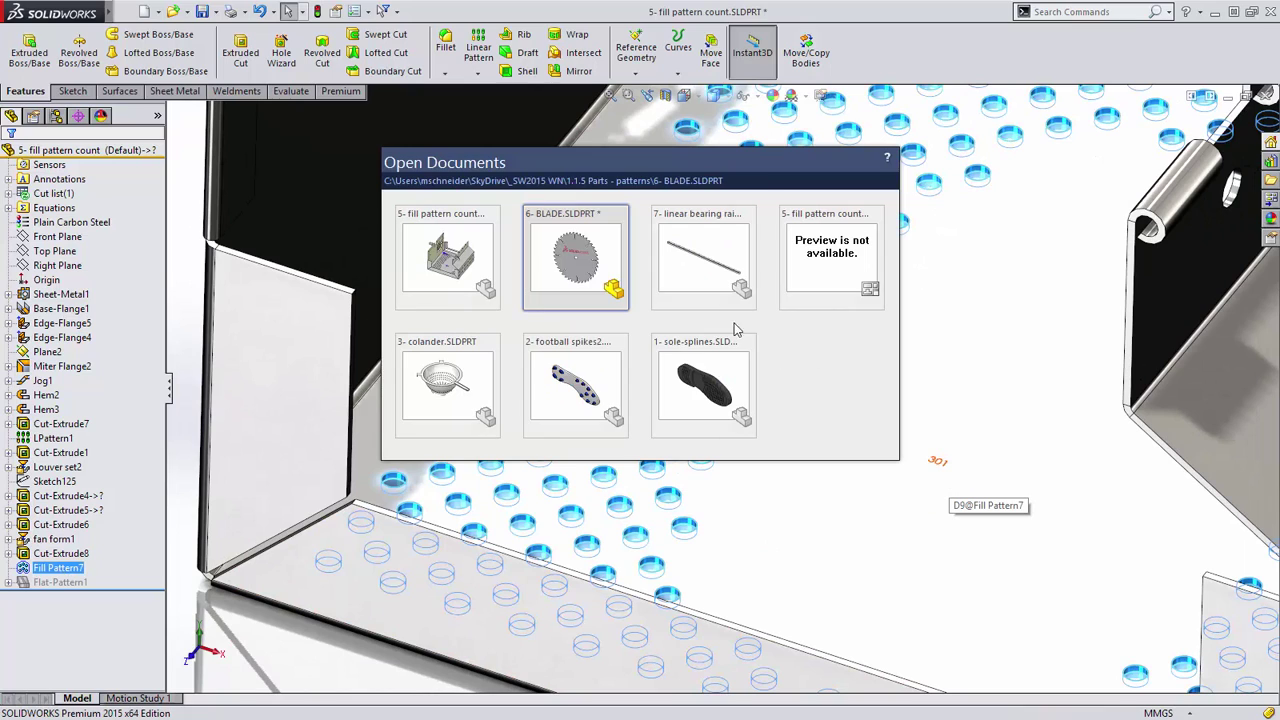
key(Escape)
key(ctrl+q)
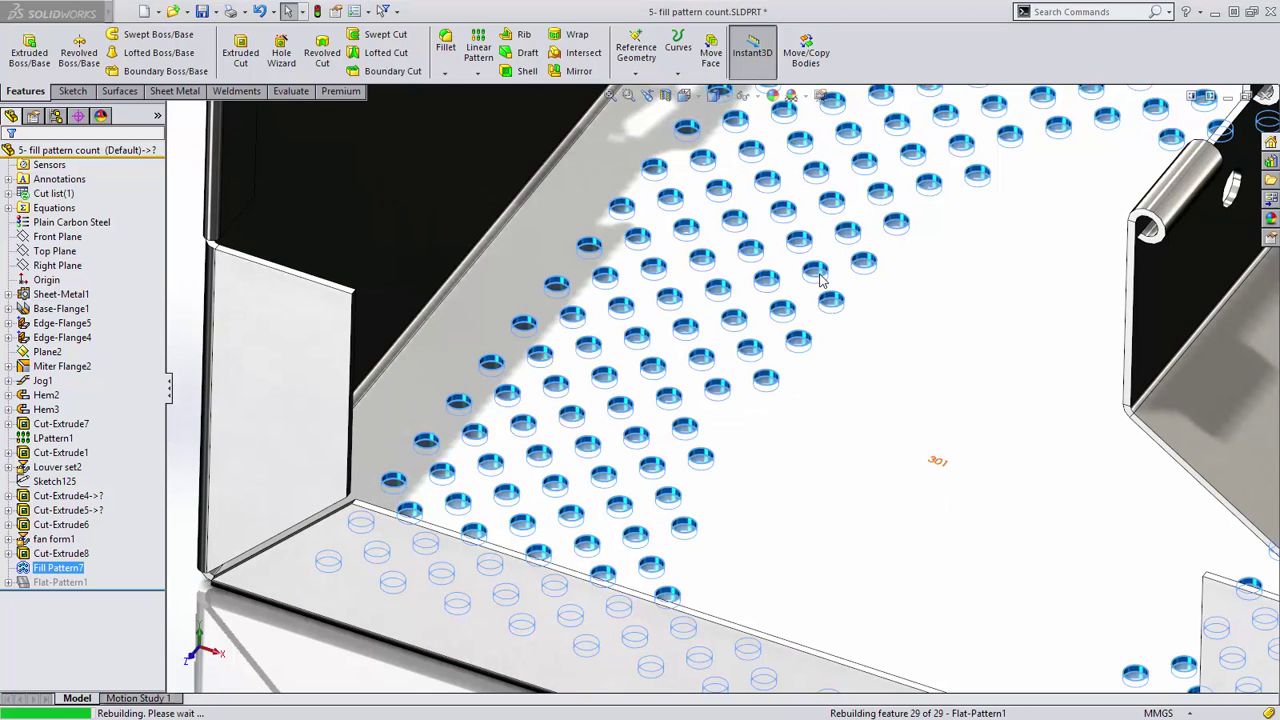
key(ctrl+Tab)
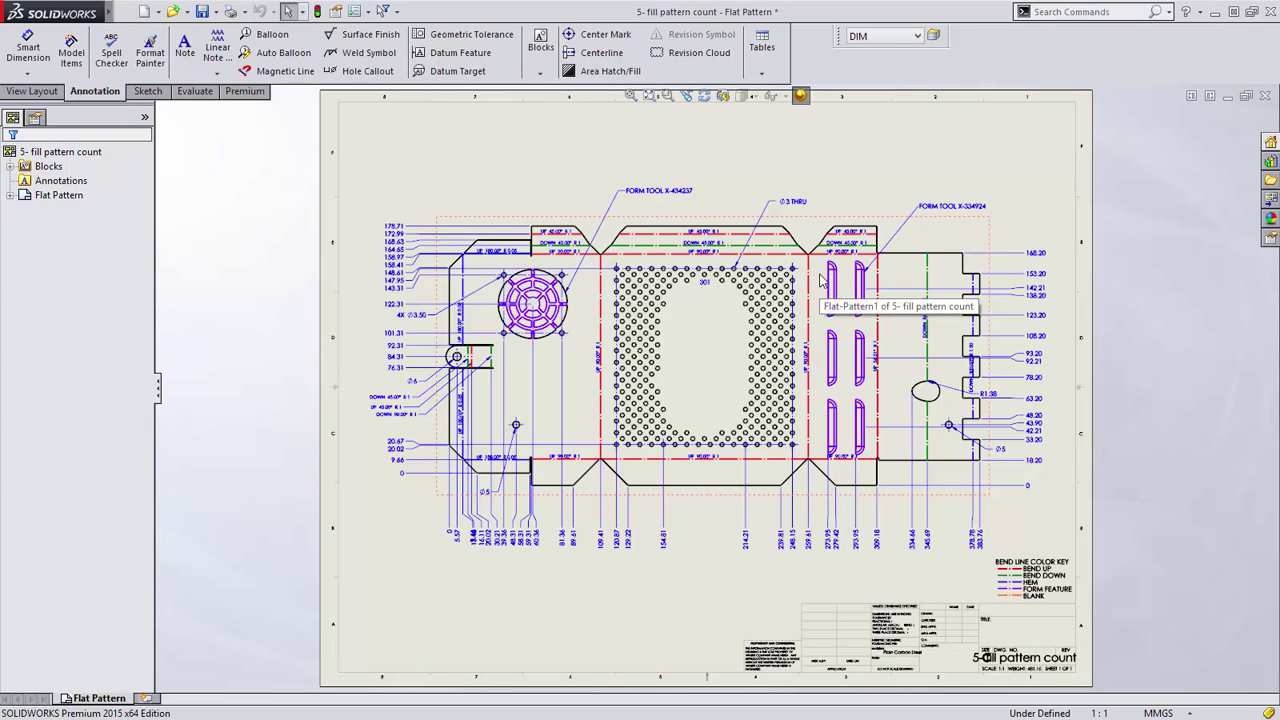
Step: Prefix the Ø3 THRU note with the linked fill pattern count and "x", and hide the separate count dimension
mouse_move(655, 316)
mouse_down()
mouse_move(872, 178)
mouse_move(845, 195)
mouse_up()
double_click(880, 197)
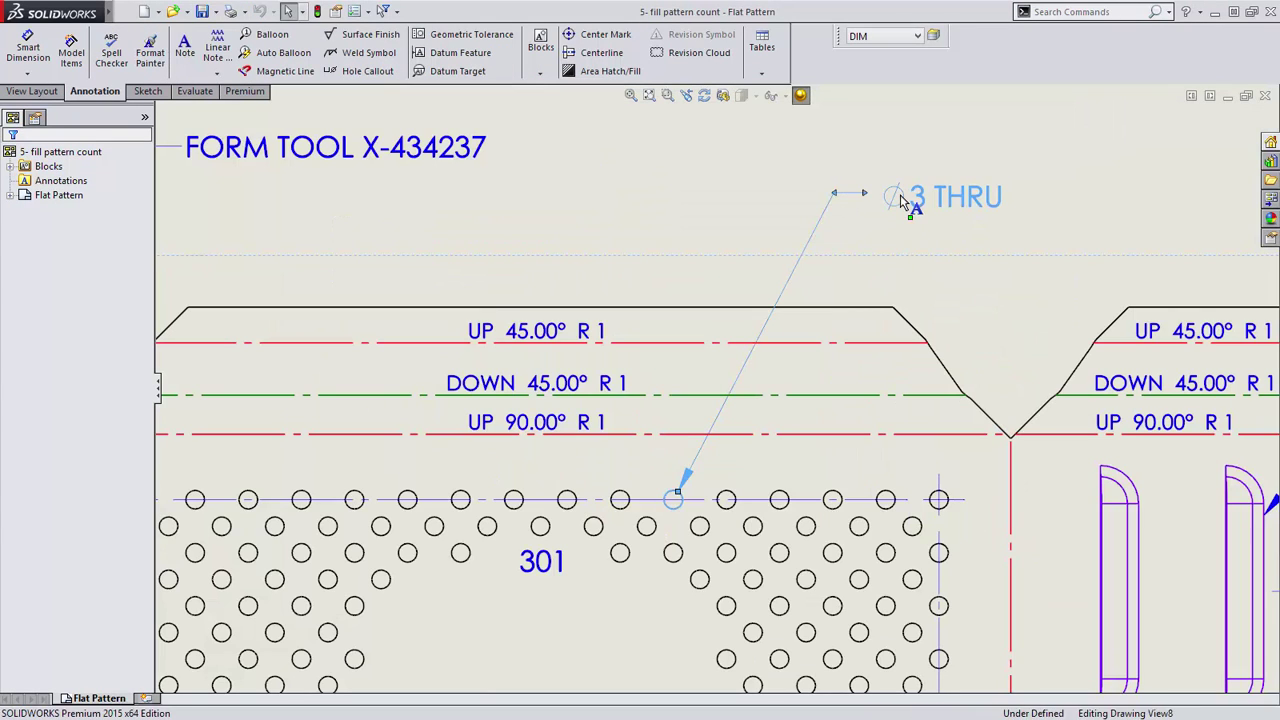
click(868, 197)
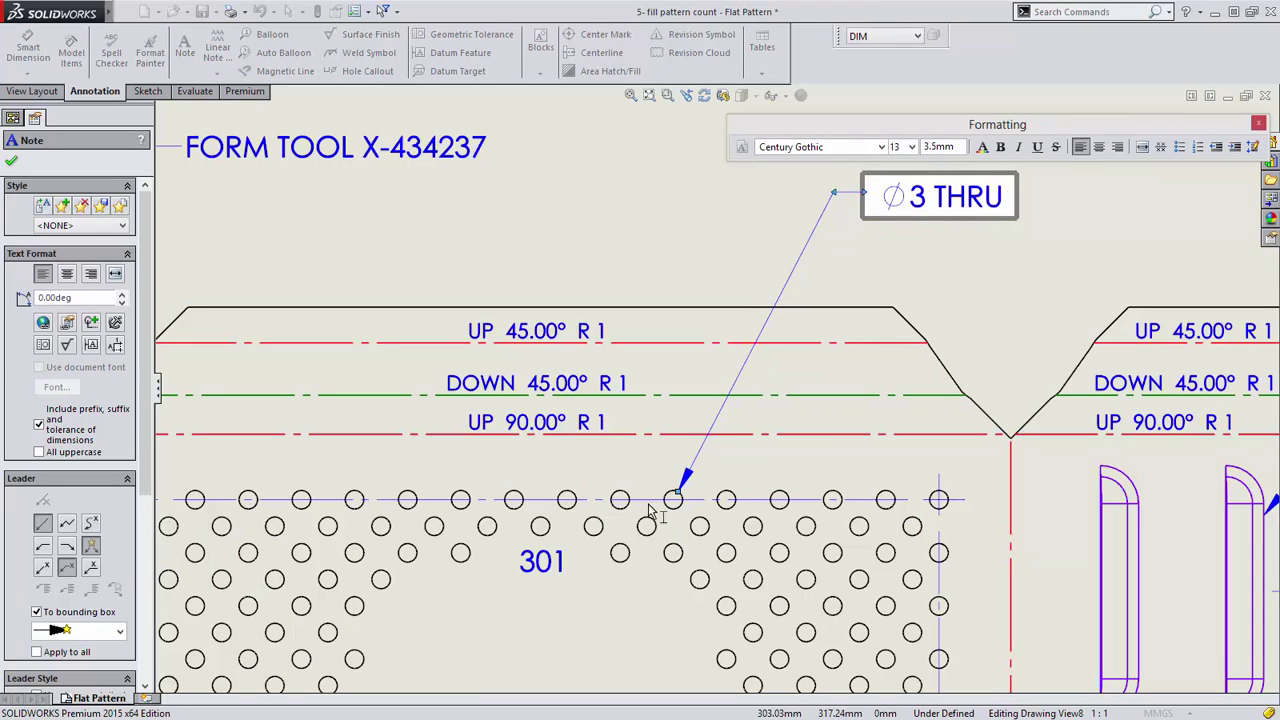
click(542, 563)
text(x)
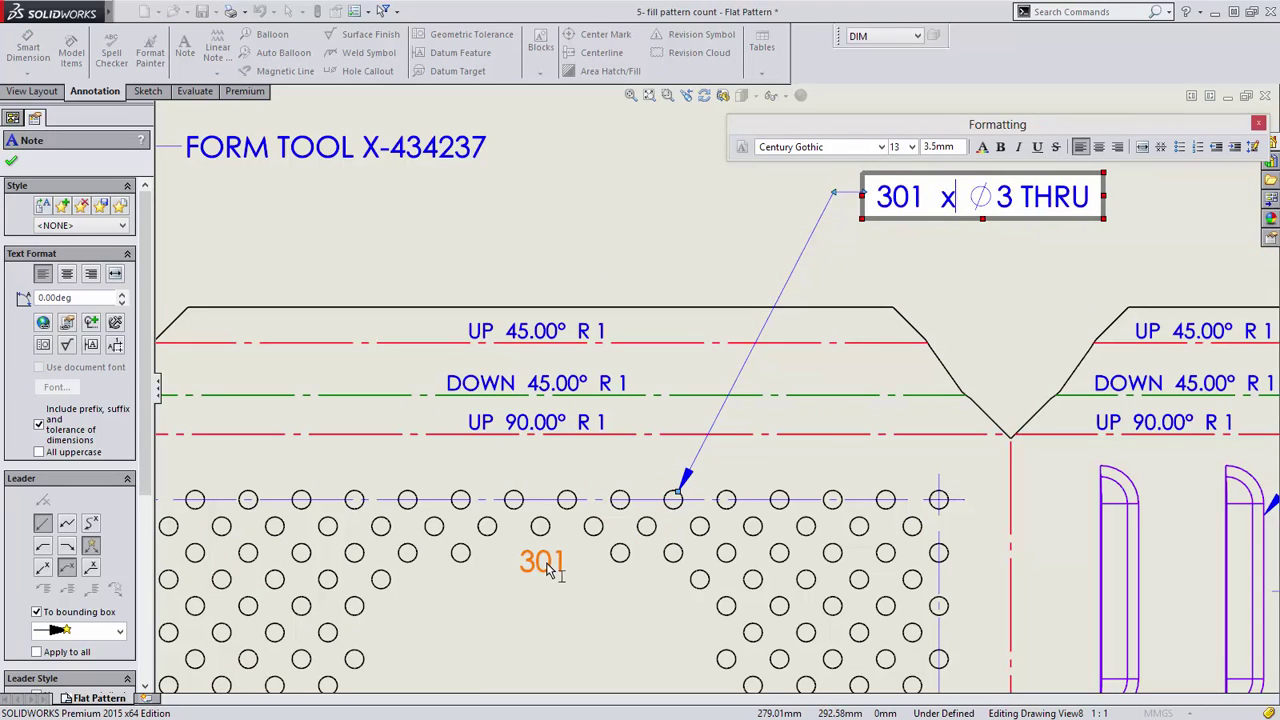
click(766, 468)
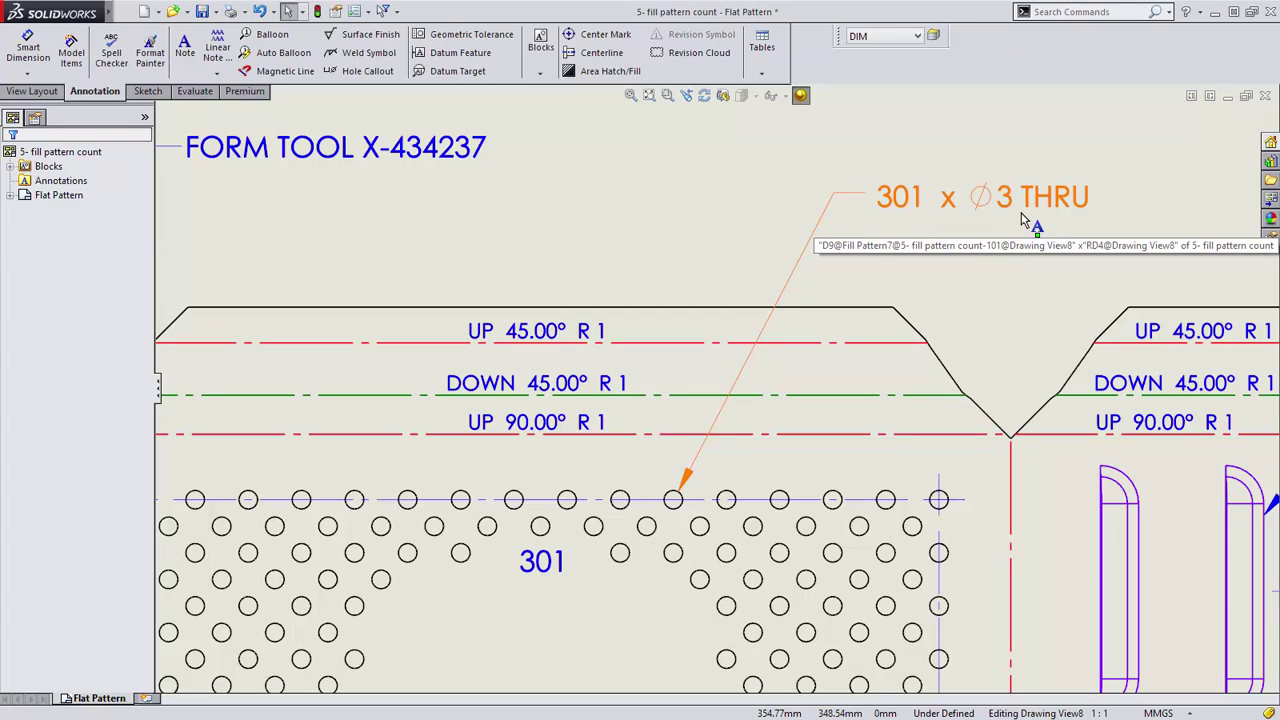
right_click(578, 560)
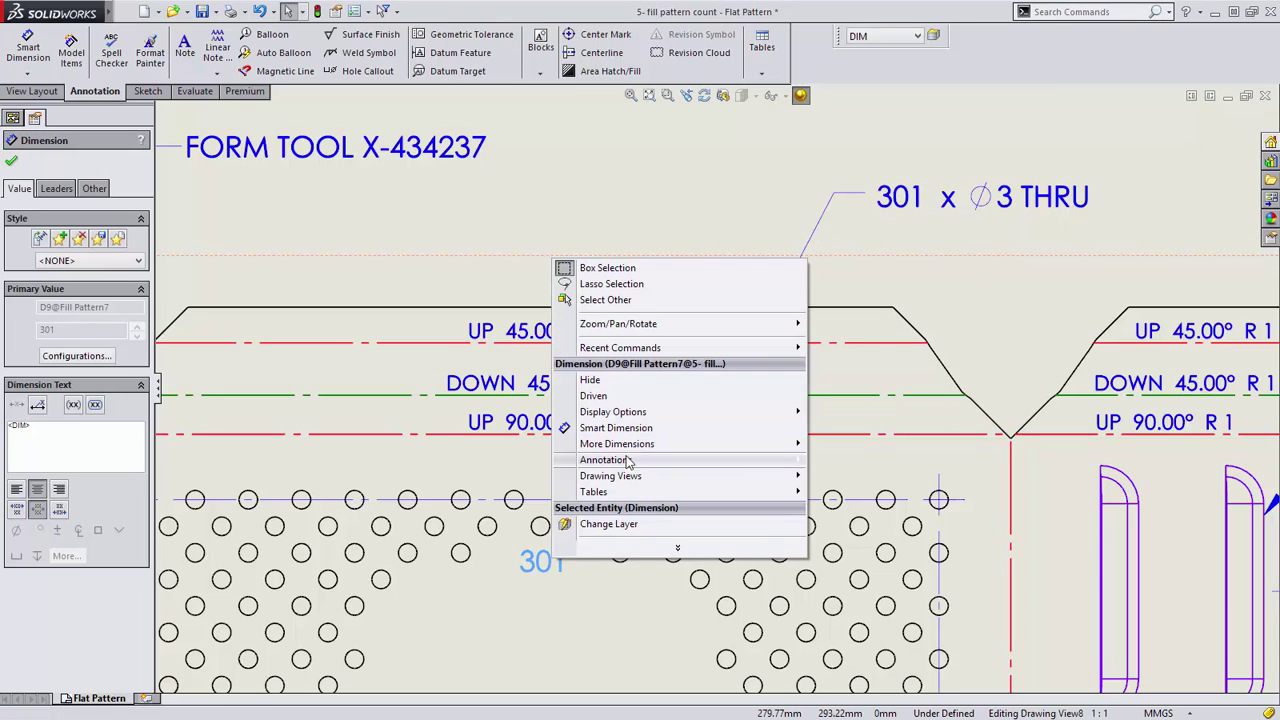
click(630, 383)
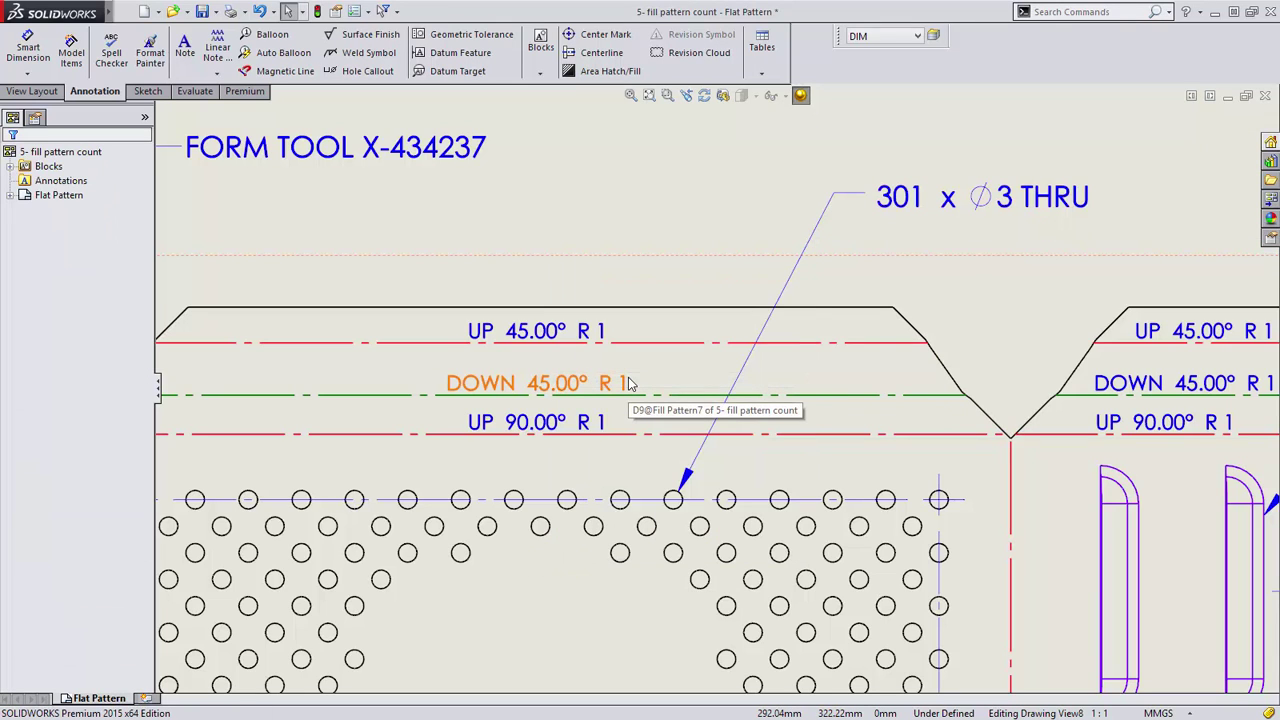
Step: Switch to the 3- colander part and suppress the VarPattern - Slots feature
key(ctrl+Tab)
click(466, 382)
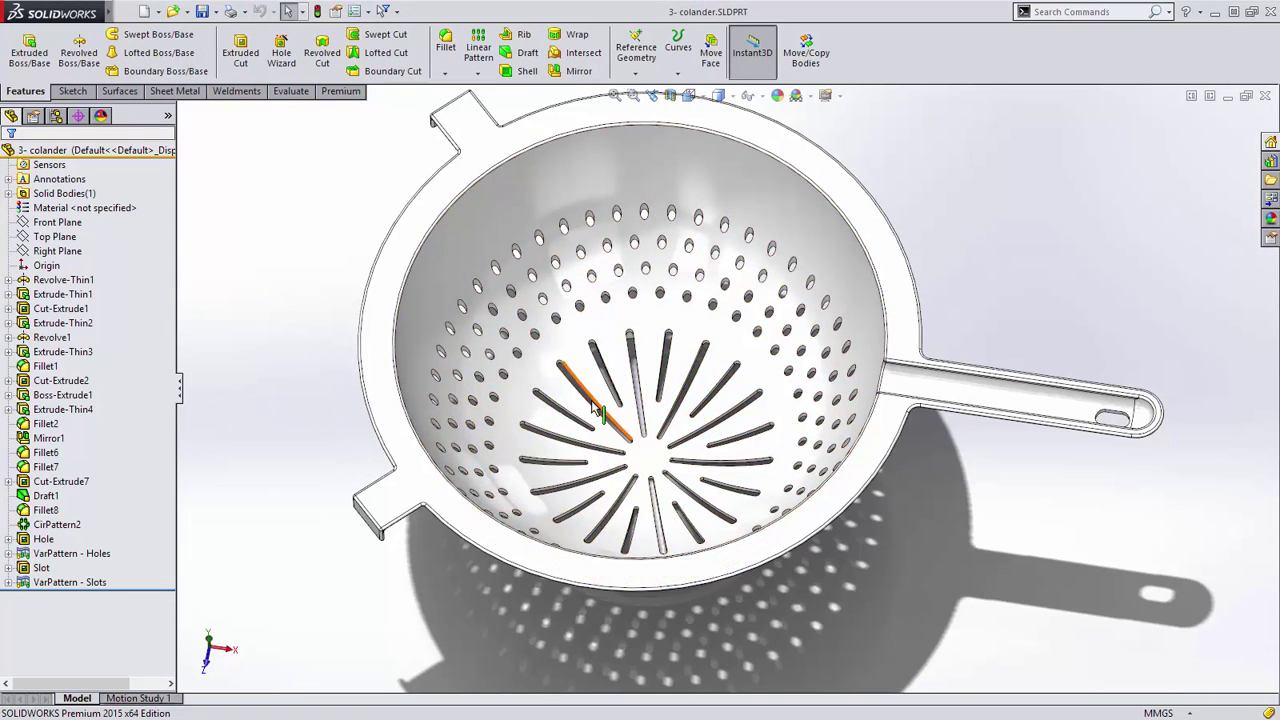
middle_drag(598, 420, 598, 452)
key(ctrl+5)
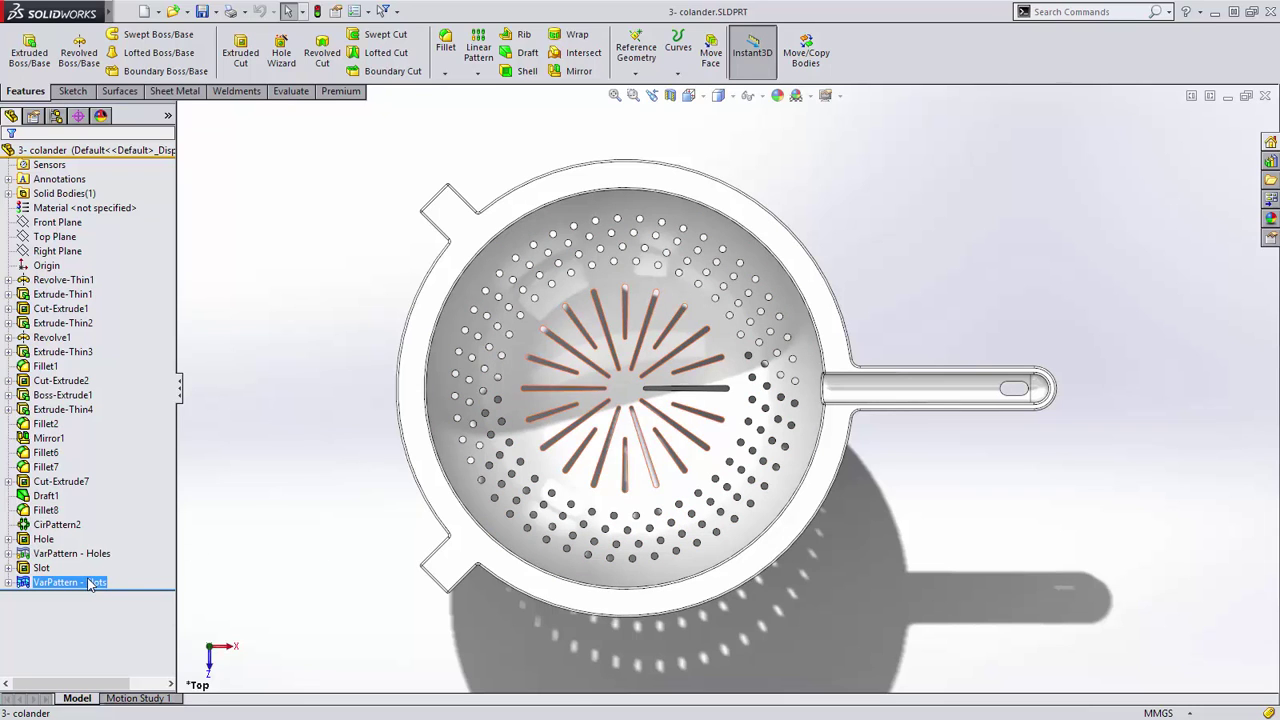
click(60, 582)
click(116, 553)
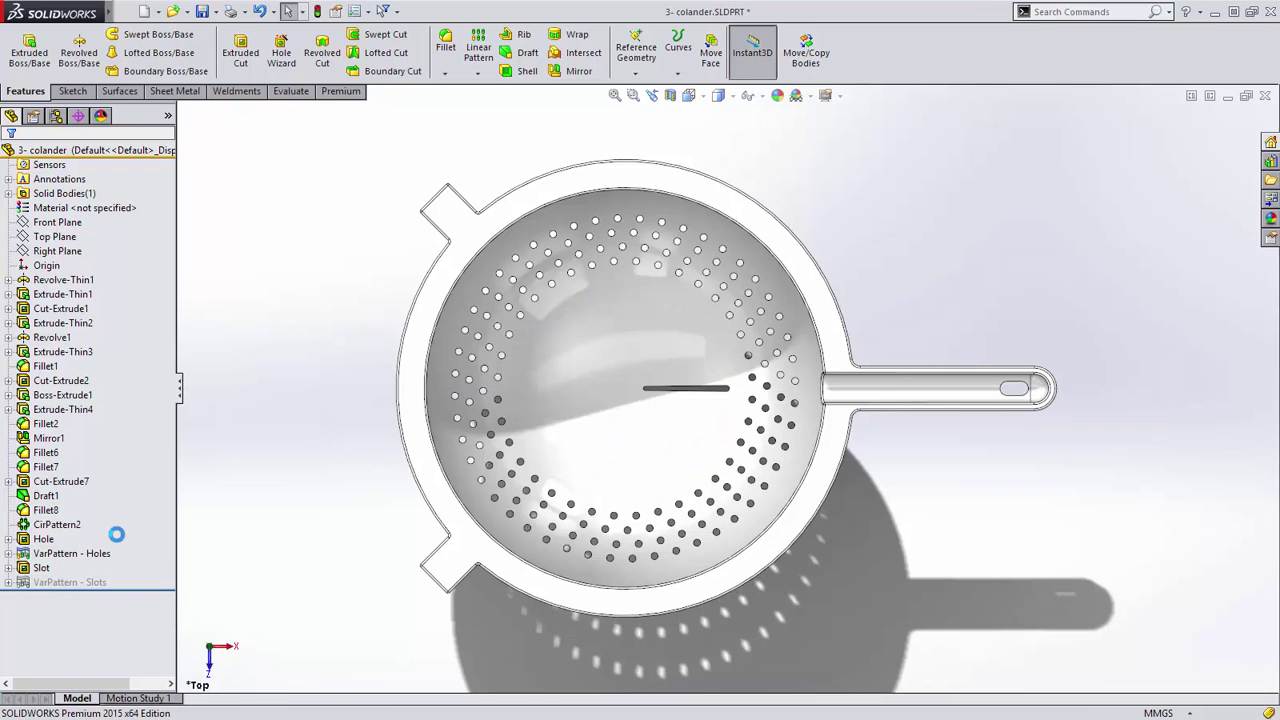
Step: Start a Variable Pattern of the Slot feature and create its pattern table with one added instance
click(42, 568)
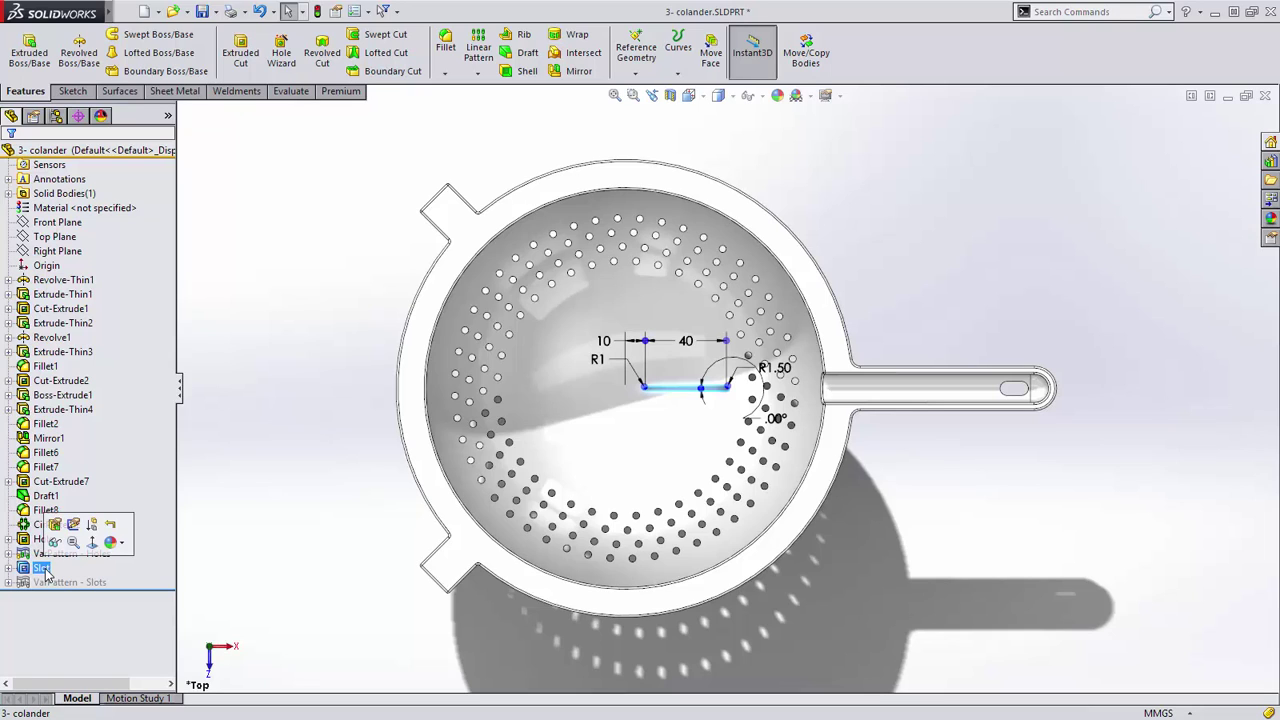
click(478, 74)
click(501, 202)
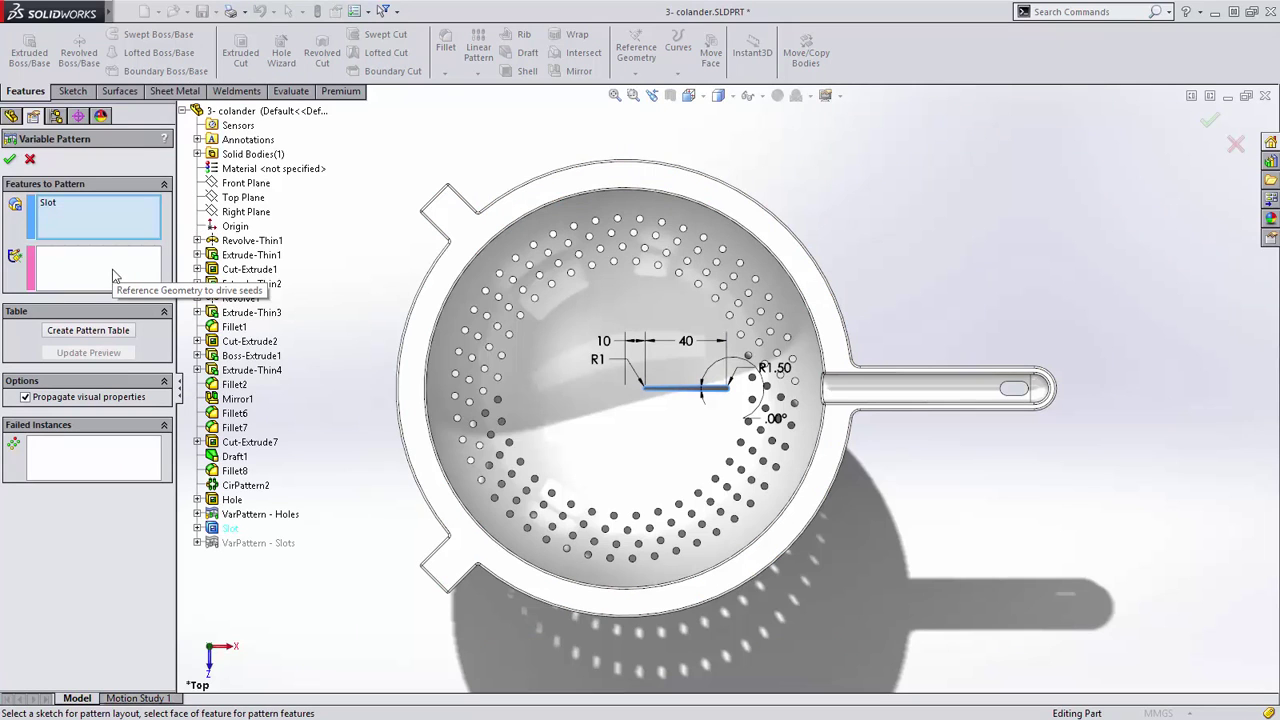
click(99, 331)
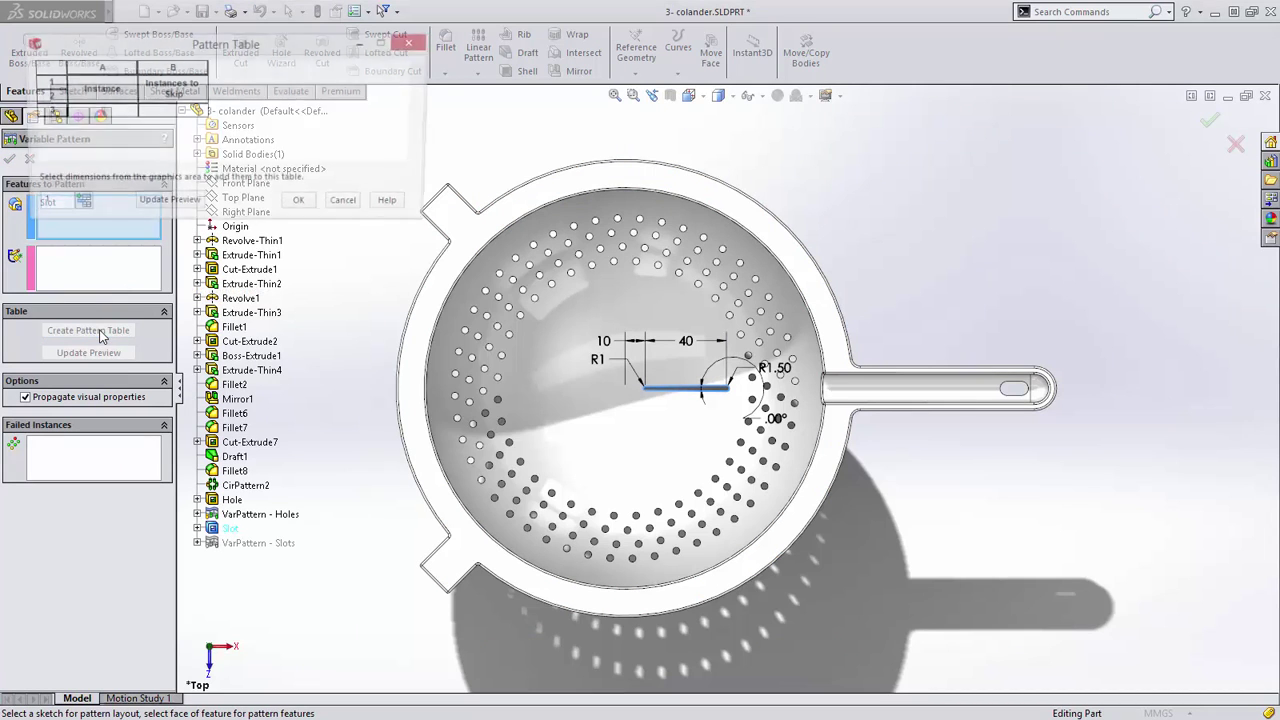
click(77, 205)
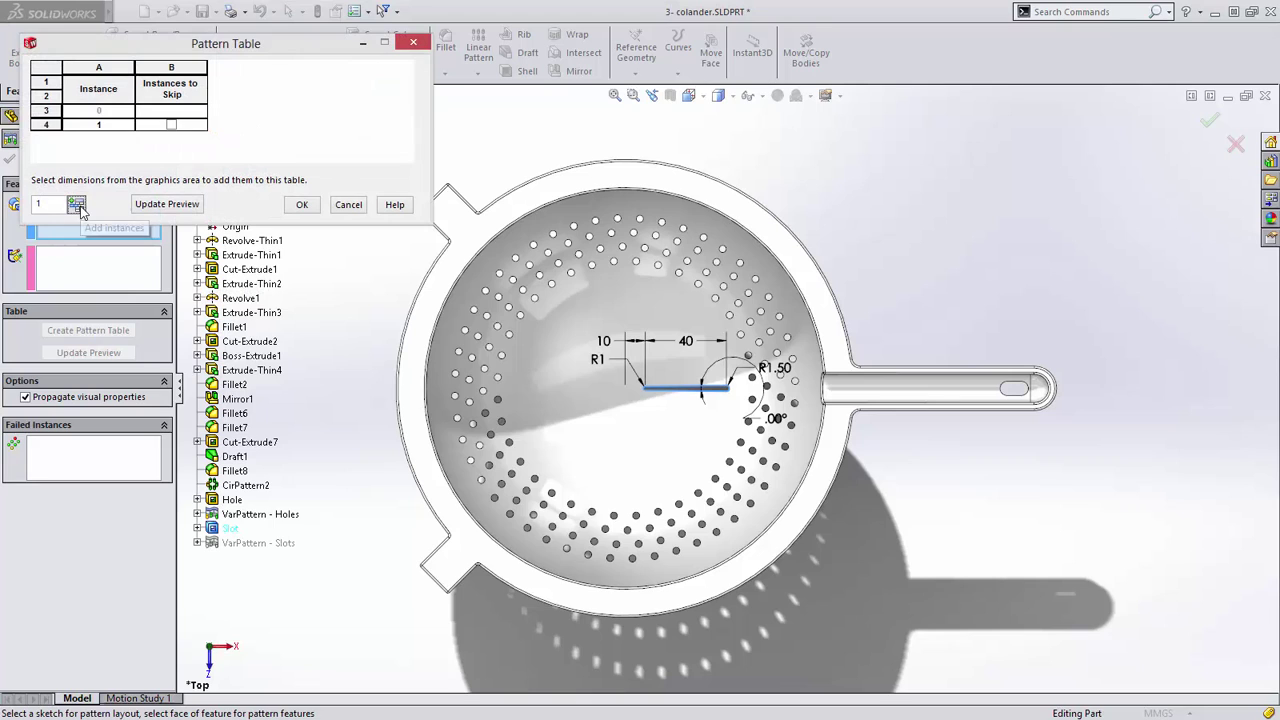
Step: Add the slot's angle, offset and length dimensions to the pattern table
click(779, 420)
click(606, 342)
click(686, 341)
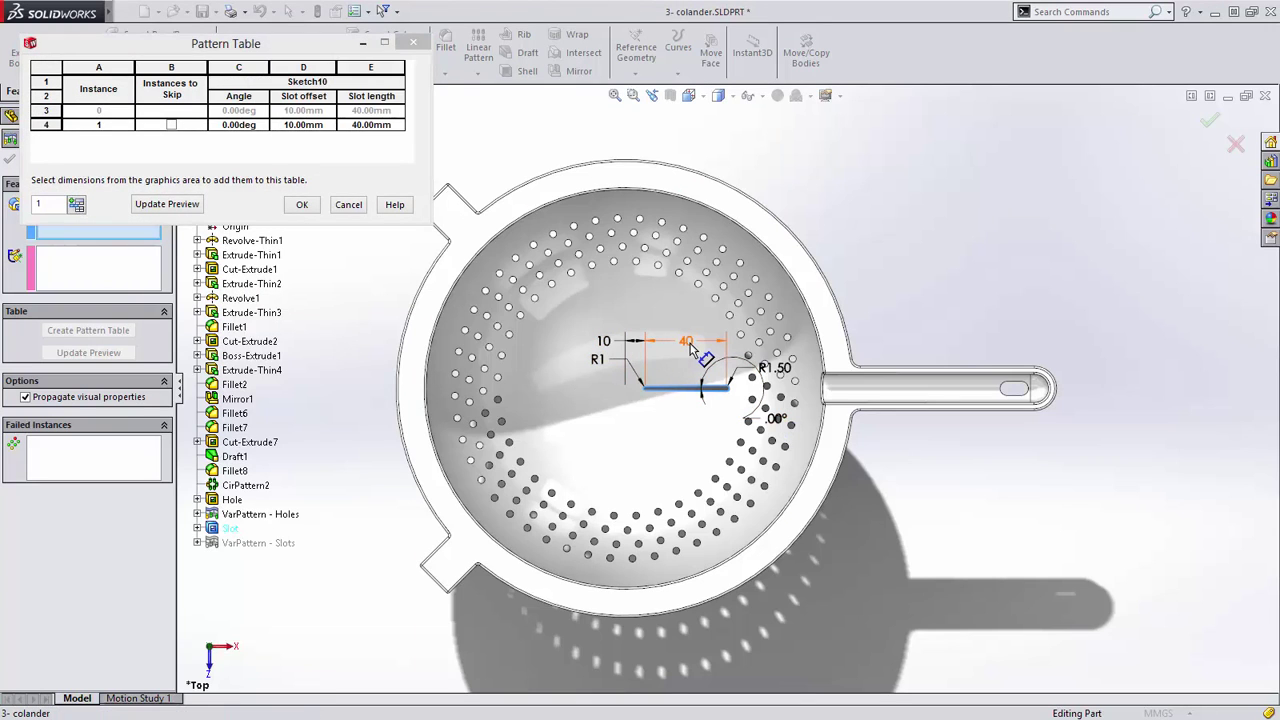
Step: Set instance 1 to an angle of 360/20, slot offset 25 mm and slot length 25 mm, and update the preview
click(242, 127)
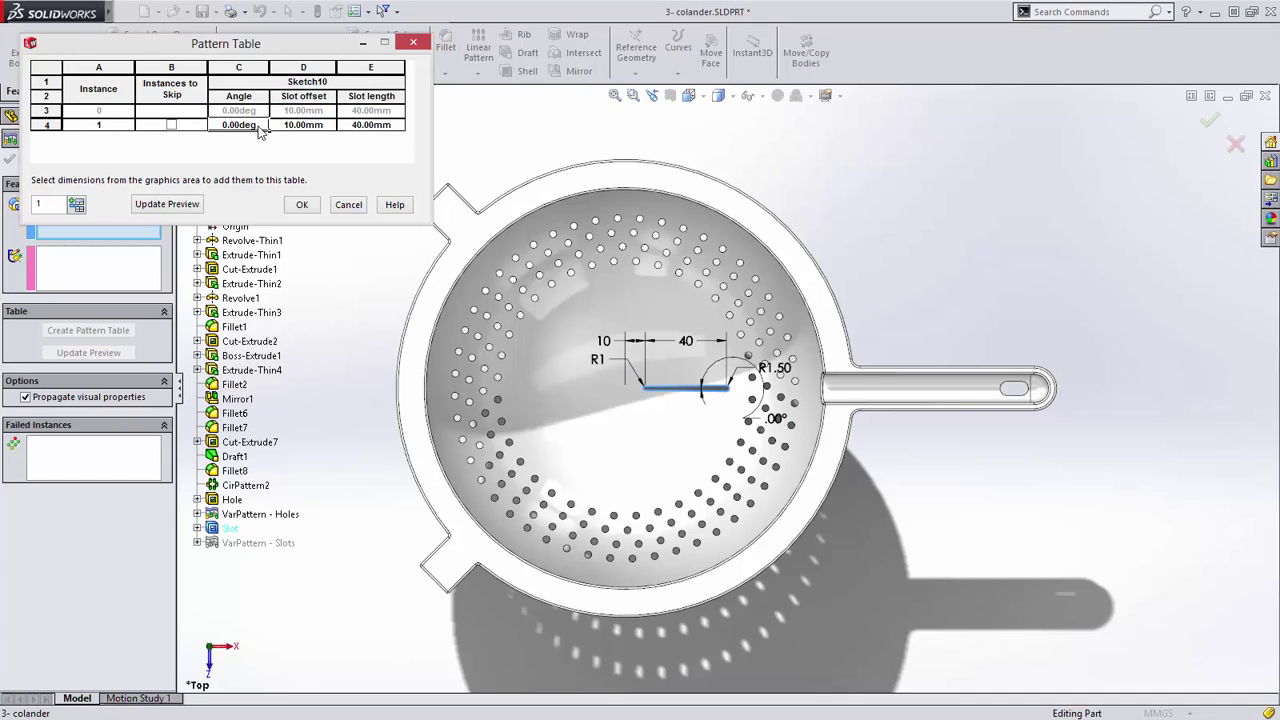
text(360/20)
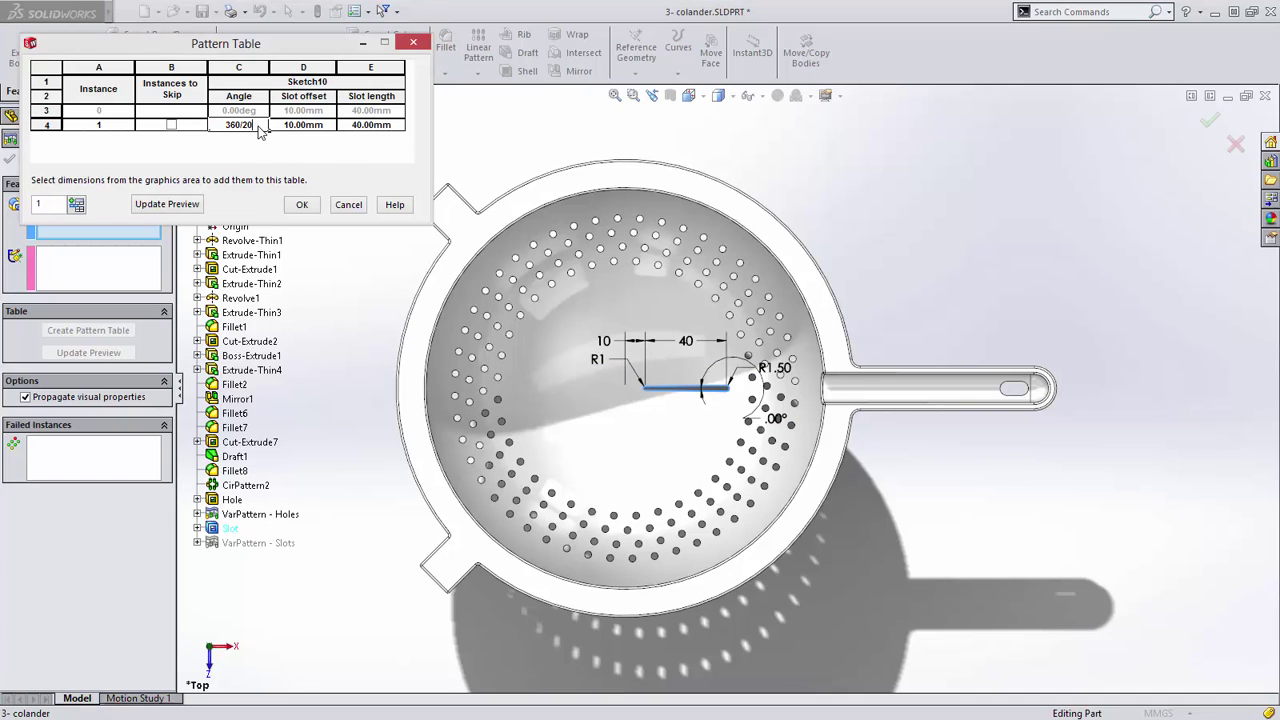
key(Return)
click(290, 130)
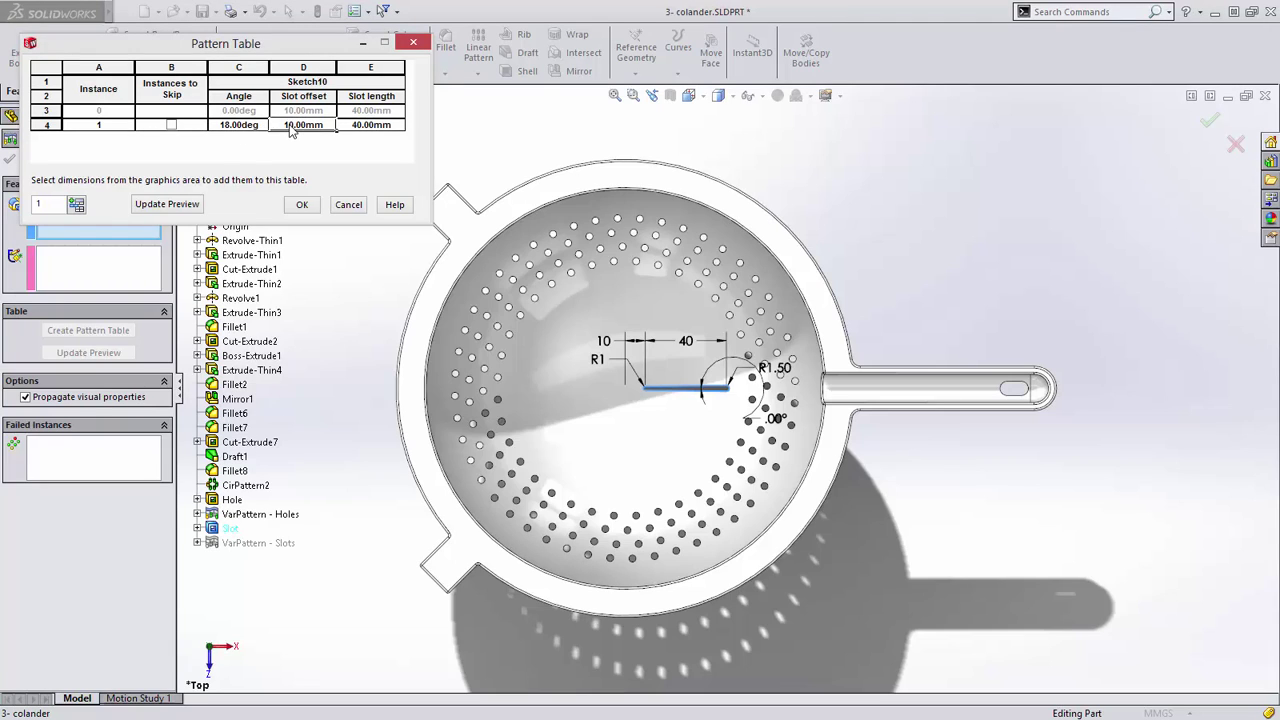
text(25)
key(Tab)
text(25)
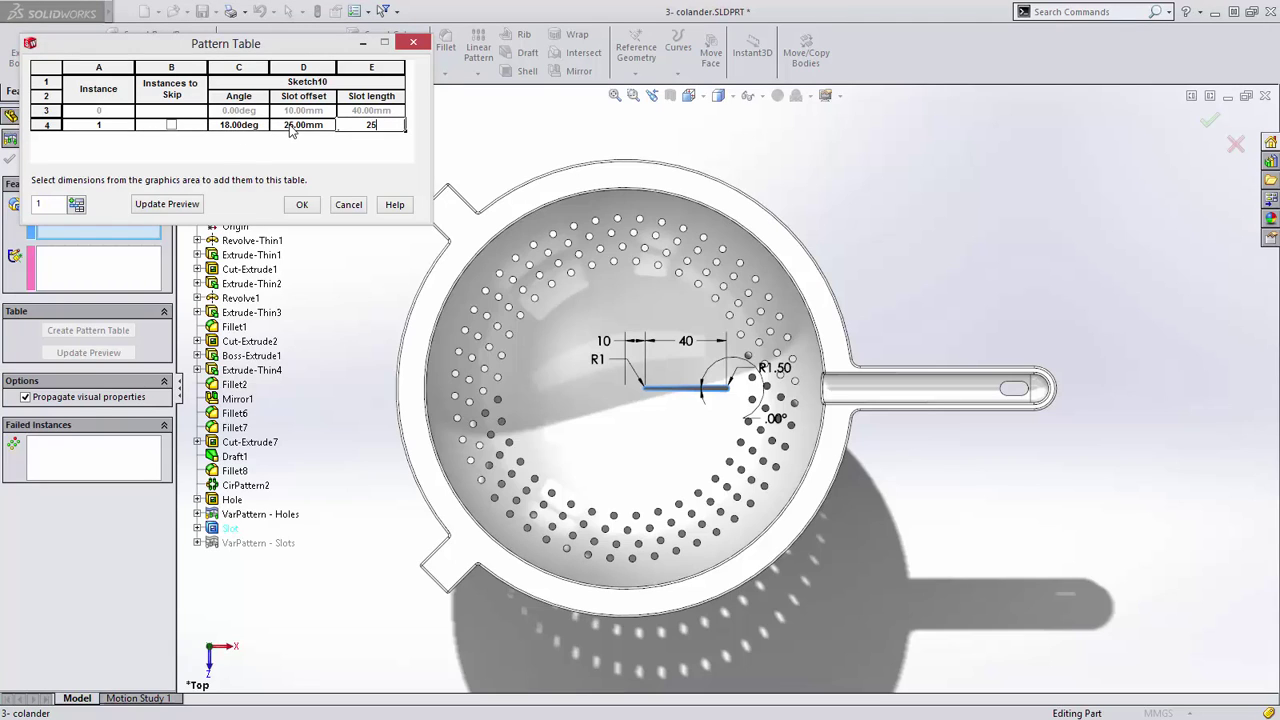
key(Return)
click(187, 206)
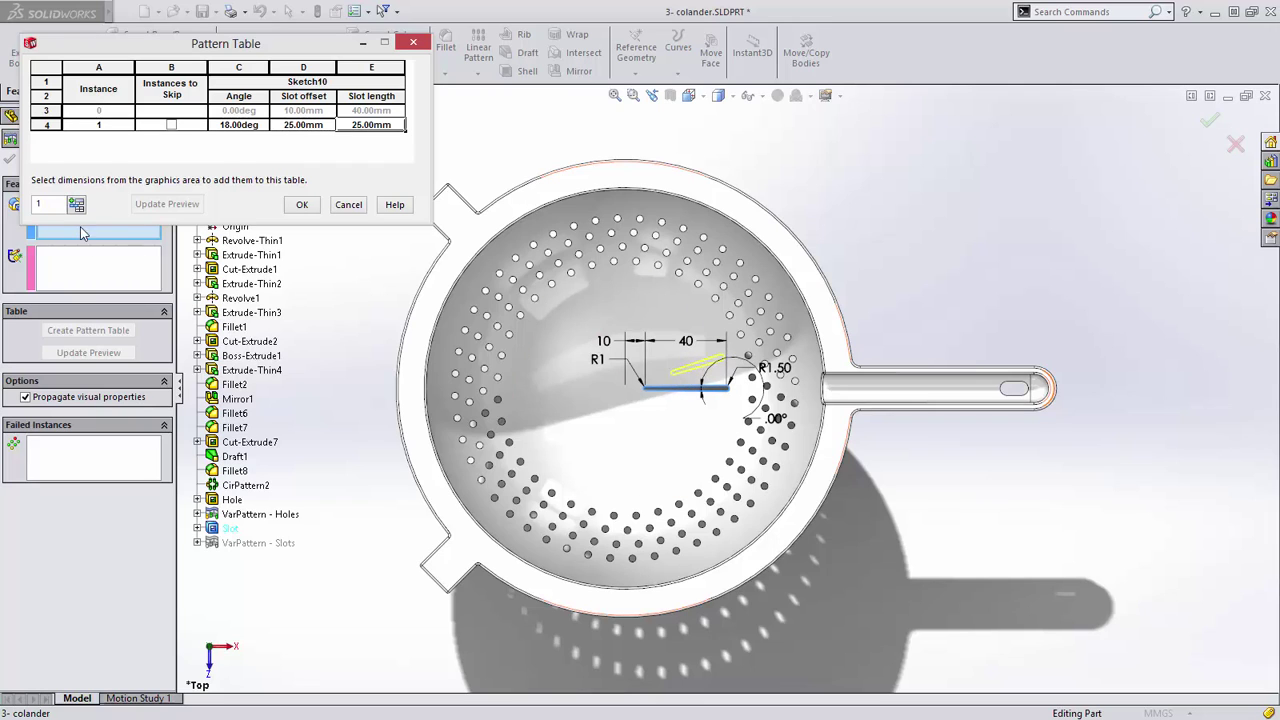
Step: Extend the pattern table to 19 instances and fill the Angle column in 18° increments up to 342°
key(Return)
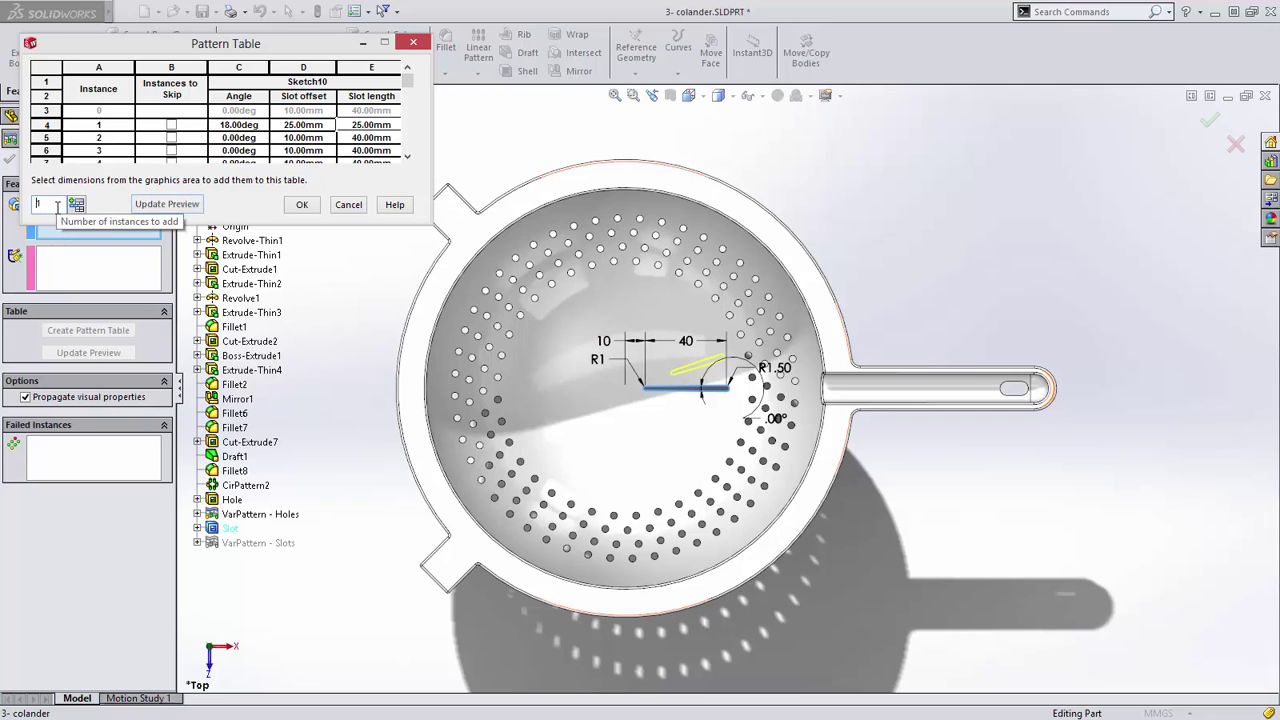
drag(359, 236, 371, 459)
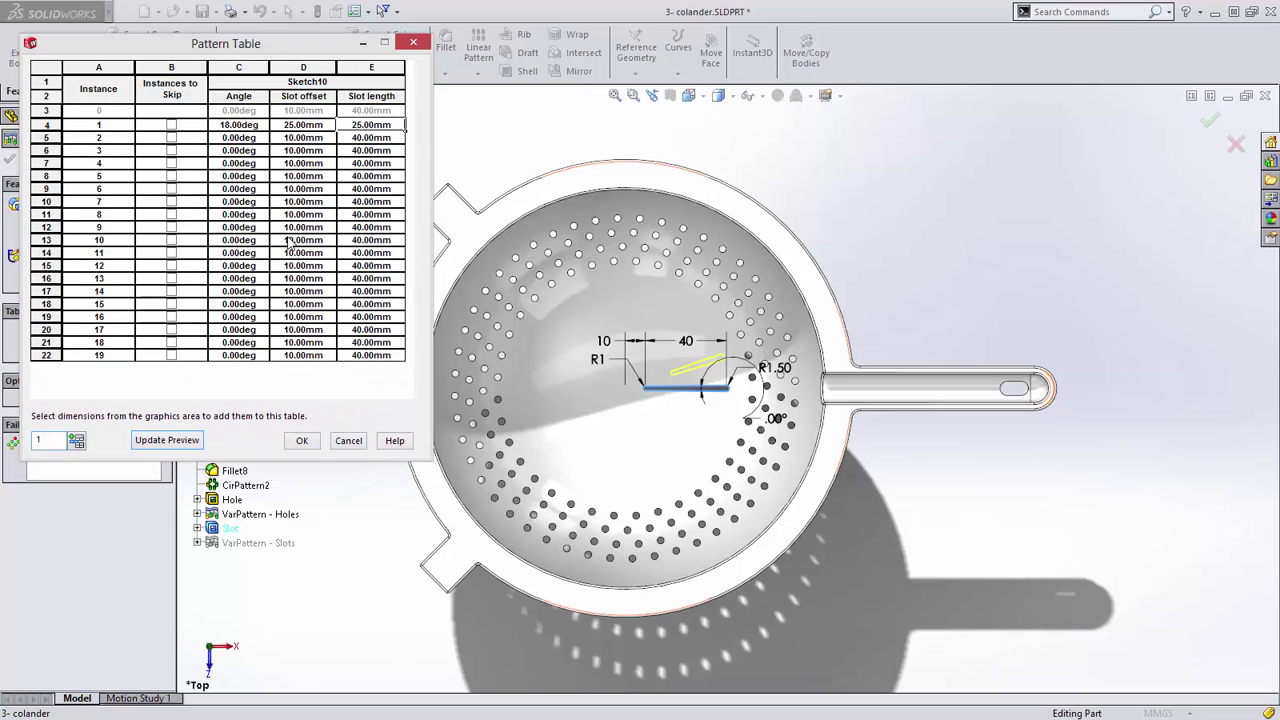
drag(258, 112, 268, 358)
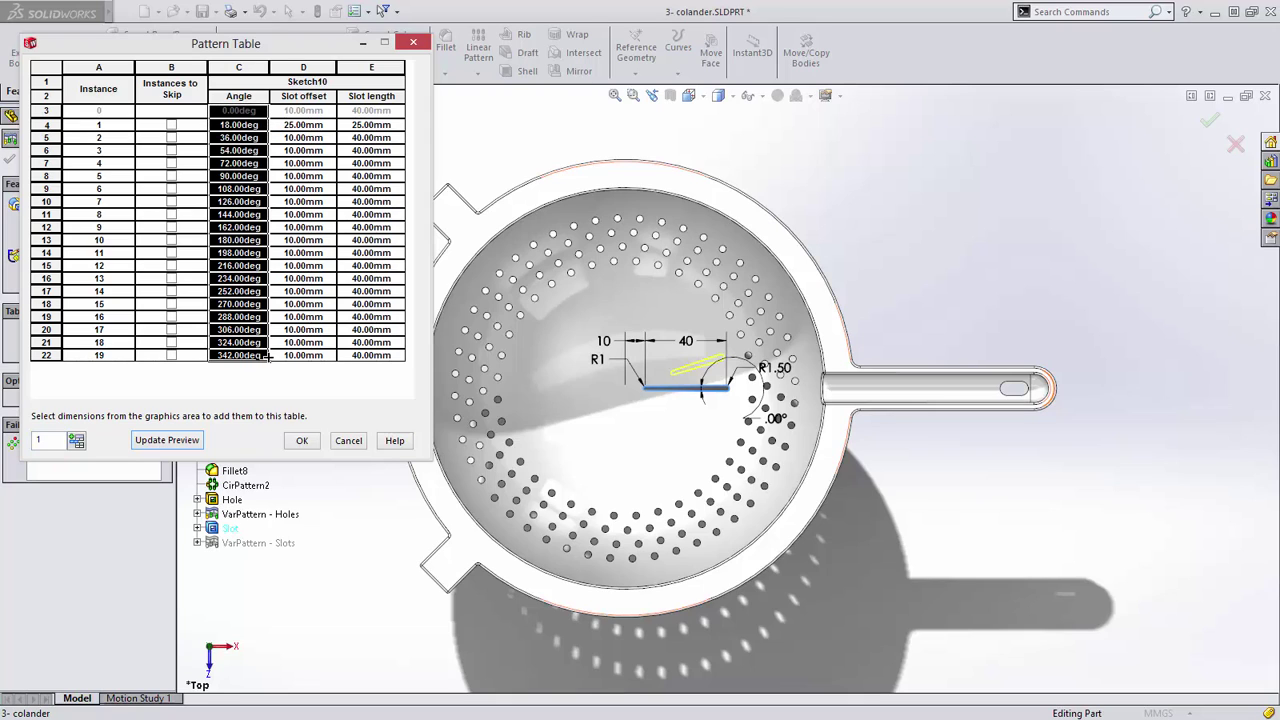
Step: Copy the slot offset and slot length values of instances 0 and 1 and paste them in alternation down to instance 9
drag(314, 113, 354, 120)
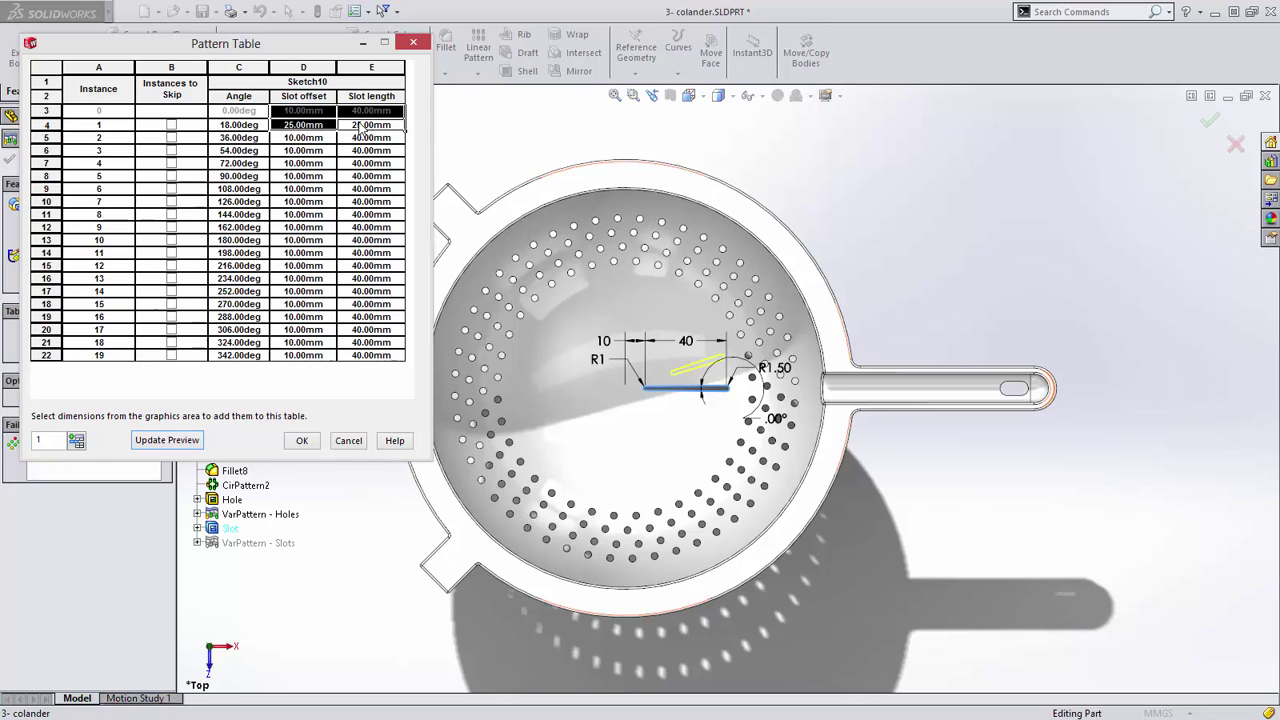
right_click(354, 120)
click(384, 127)
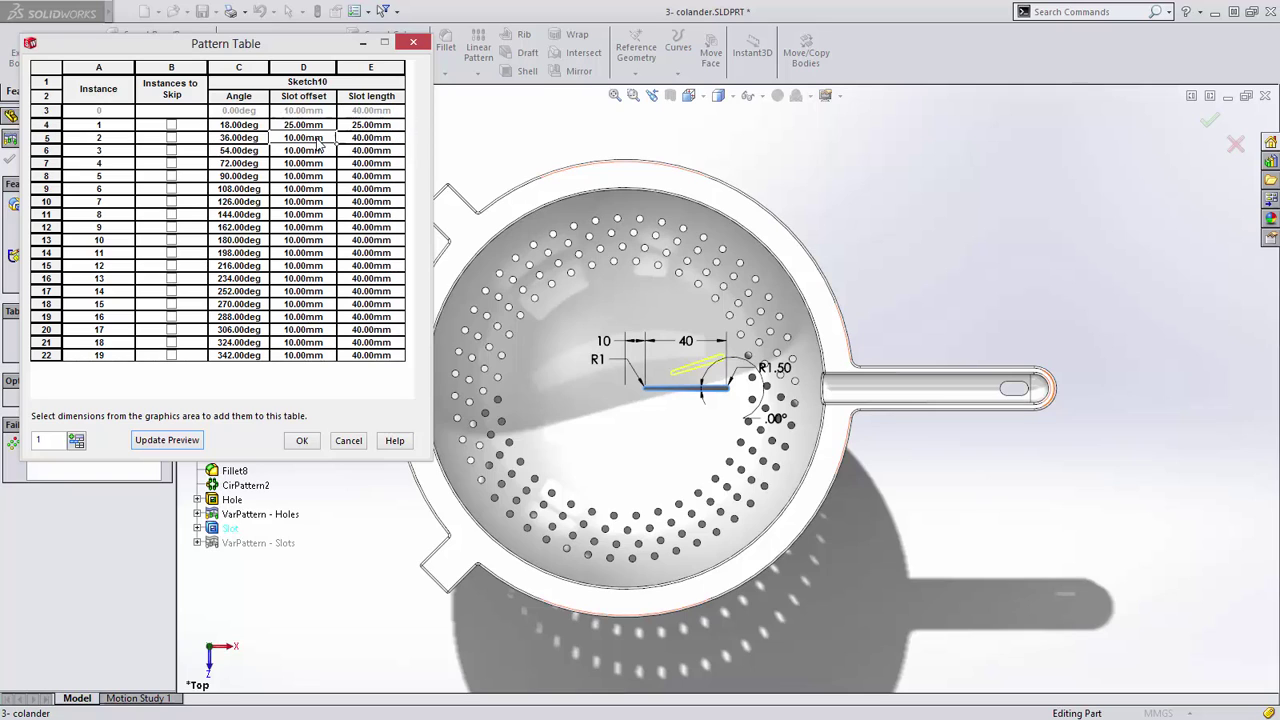
right_click(312, 137)
click(340, 159)
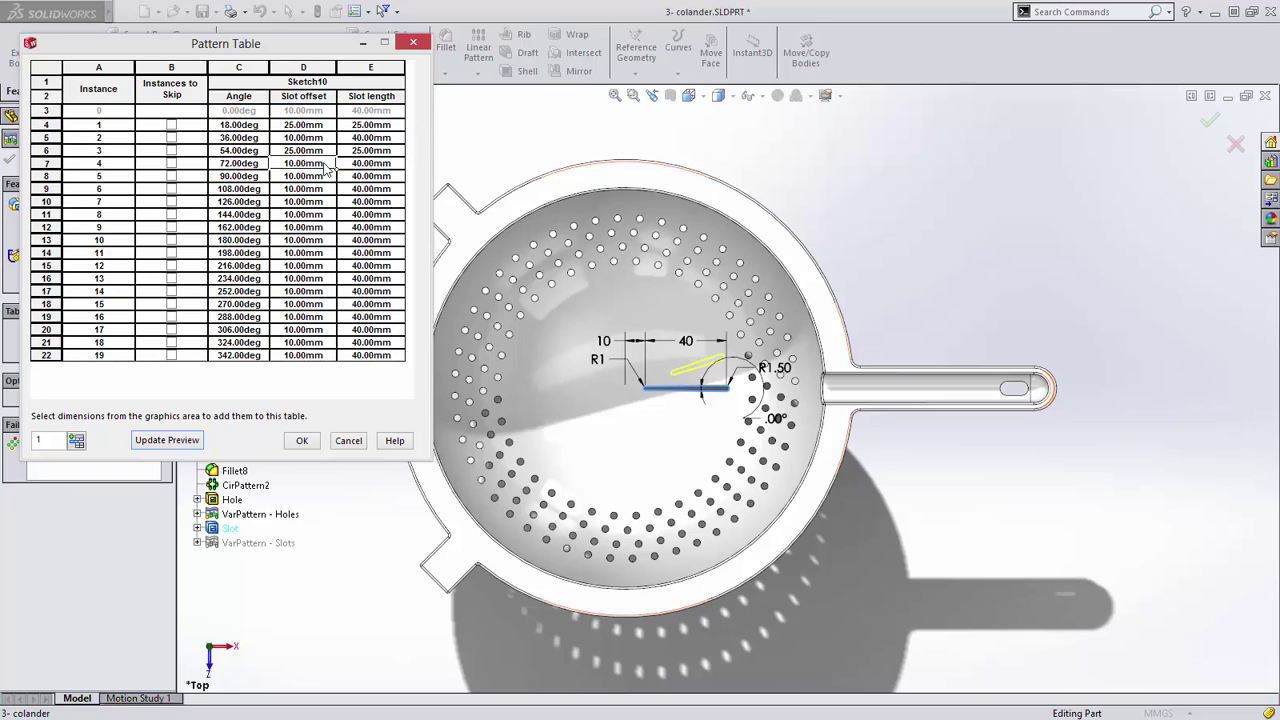
right_click(312, 163)
click(340, 185)
right_click(318, 188)
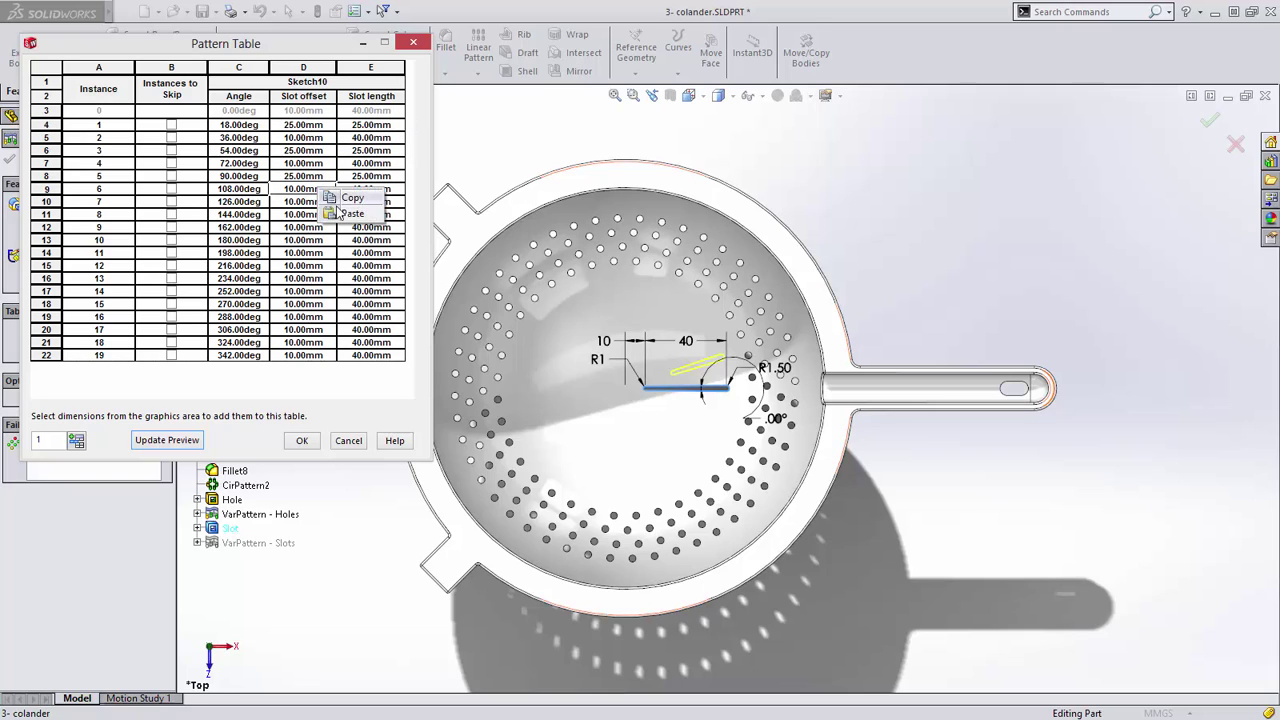
click(342, 211)
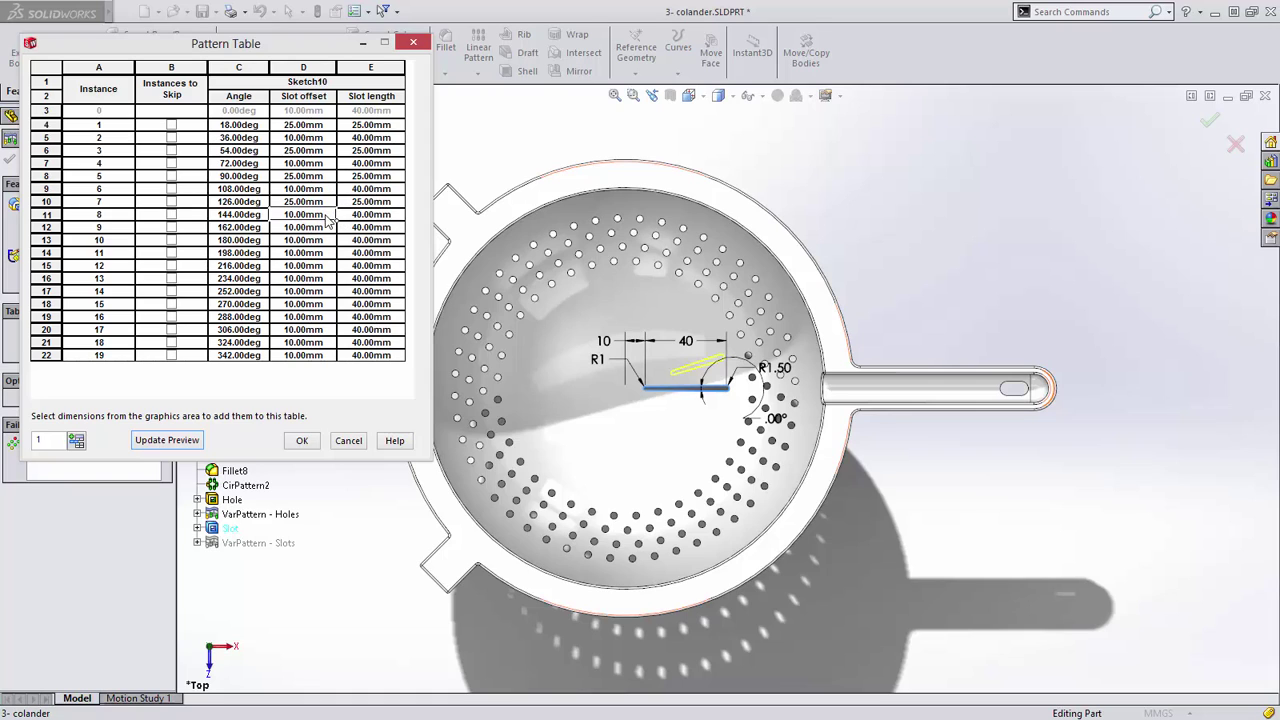
right_click(316, 214)
click(340, 237)
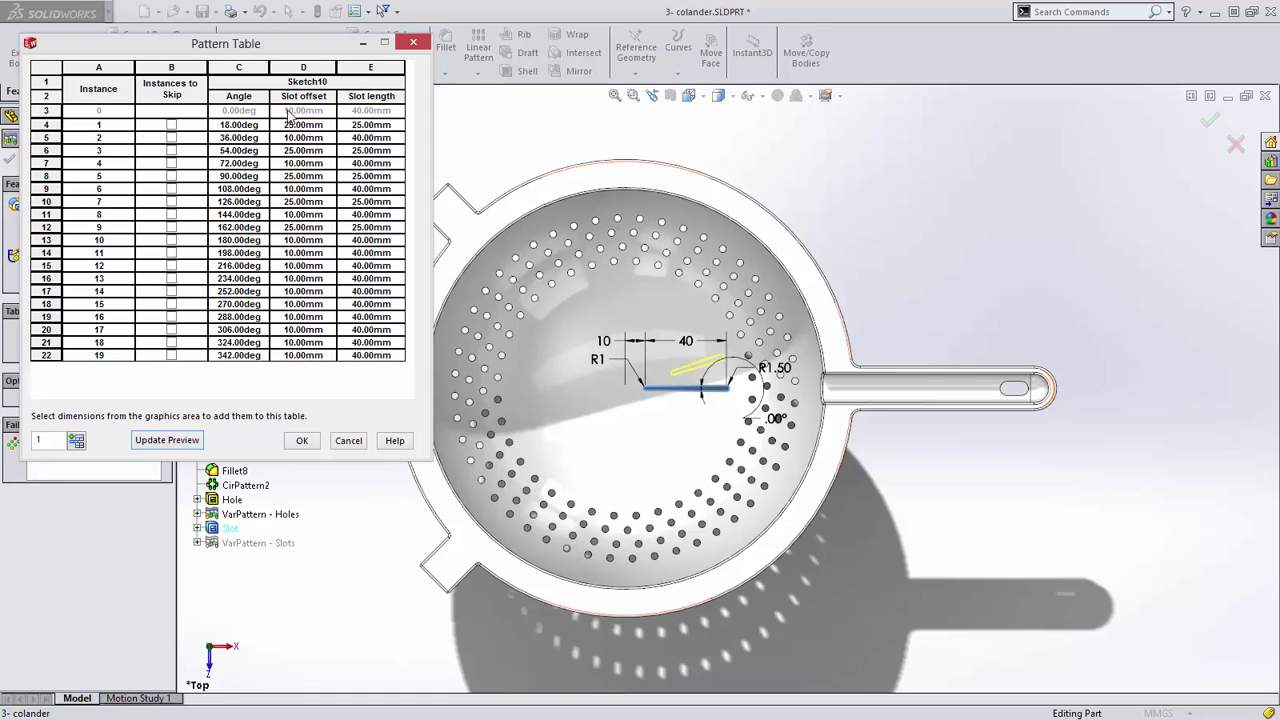
Step: Copy the slot offset and slot length values of instances 0 to 9 into instances 10 to 19
drag(290, 115, 360, 230)
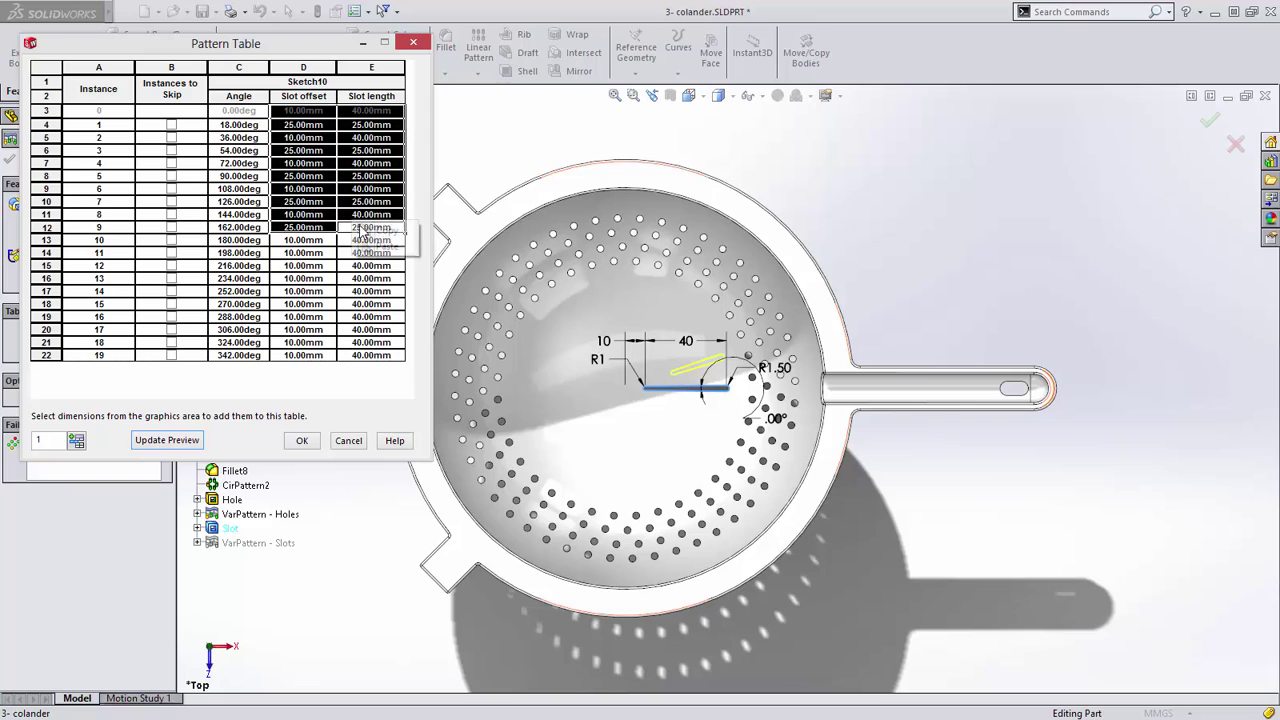
right_click(361, 229)
click(384, 239)
right_click(311, 243)
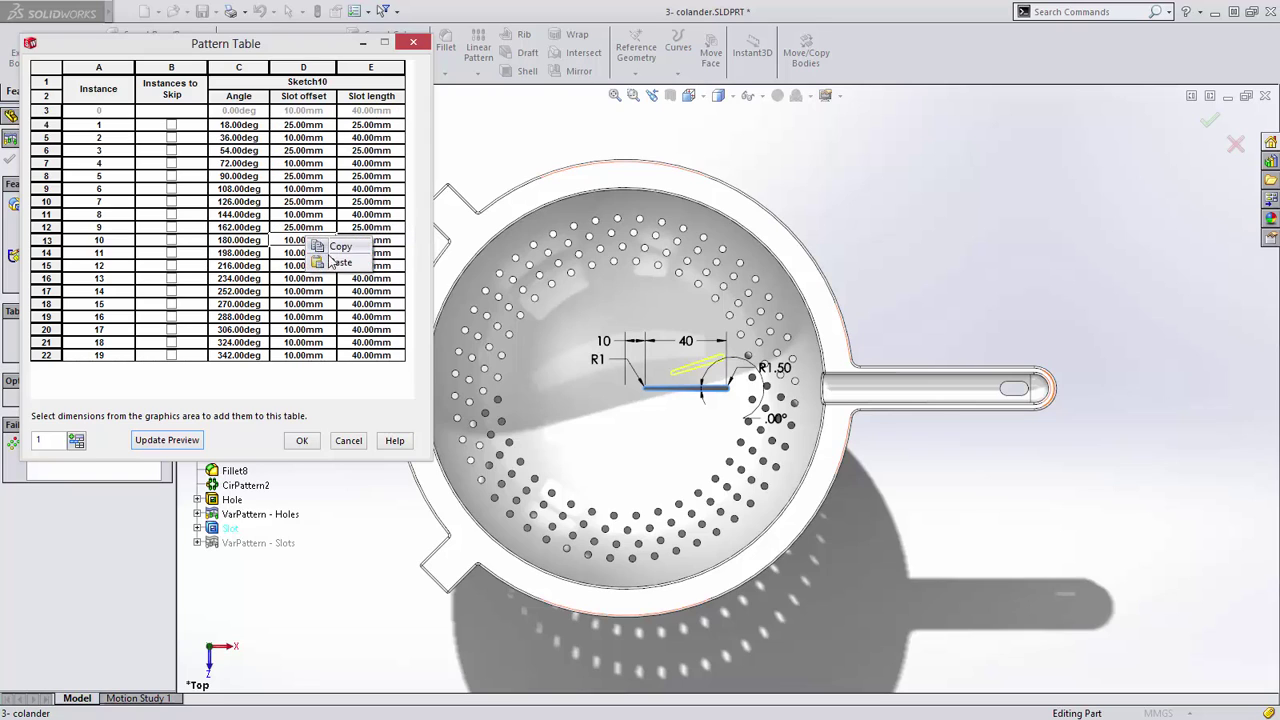
click(335, 267)
Step: Update the pattern preview, accept the pattern table and create the variable pattern of slots
click(176, 440)
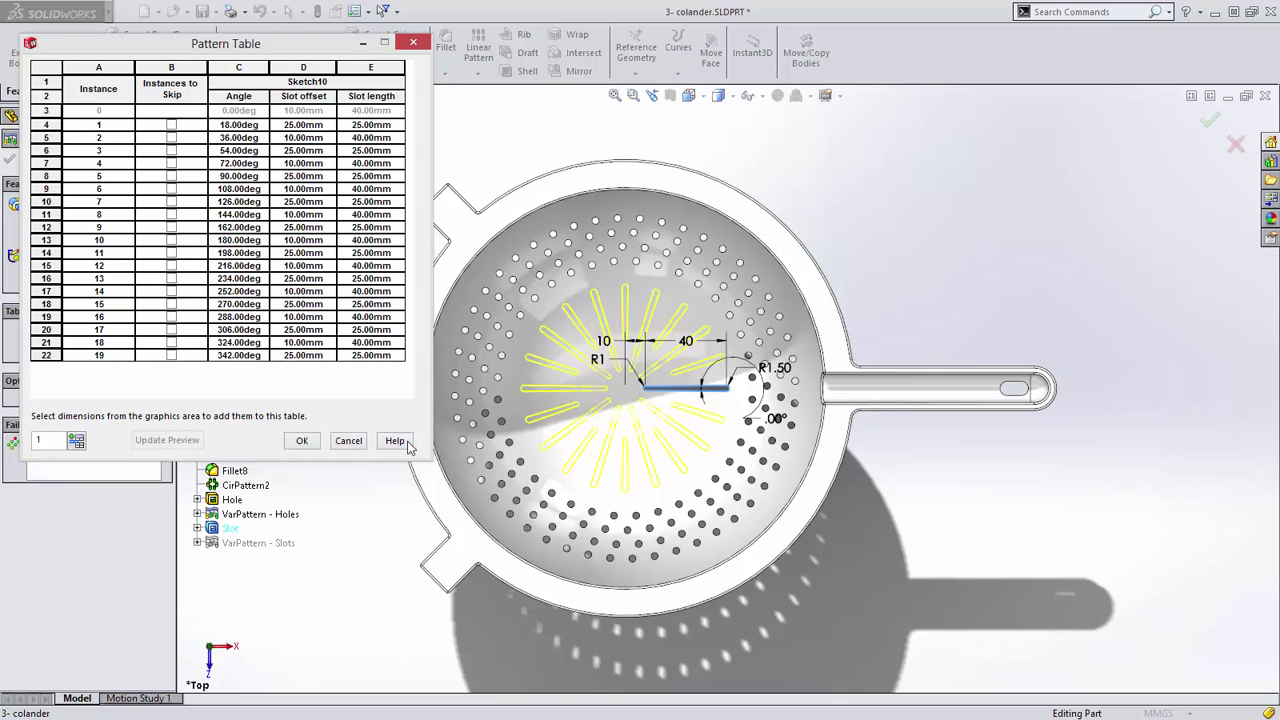
click(302, 441)
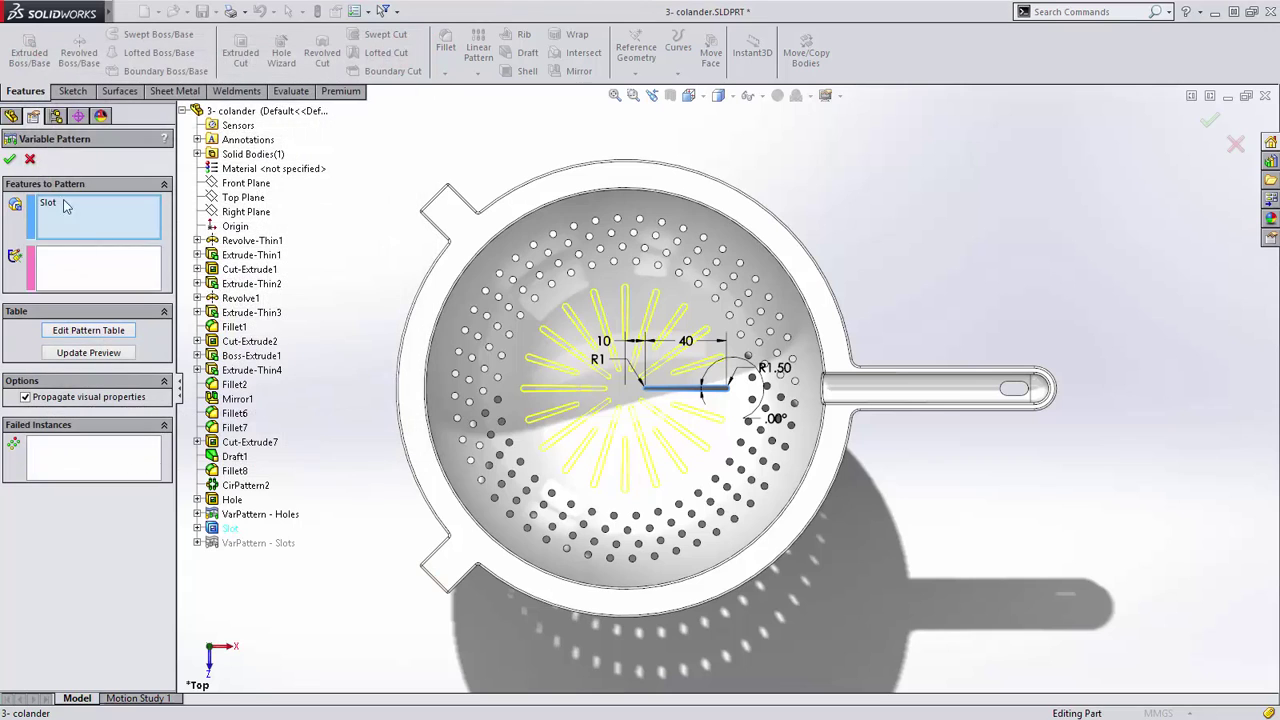
click(9, 161)
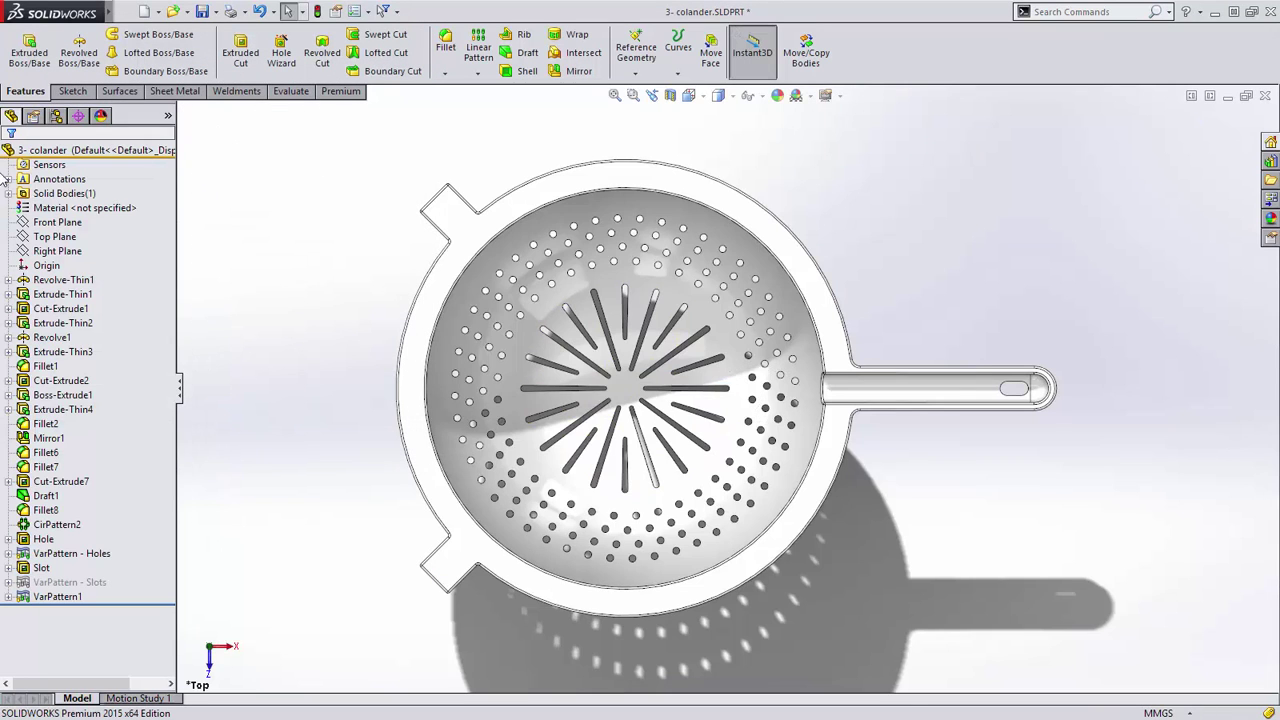
Step: Expand VarPattern1 to view its individual instances and shorten the slot length of VarInstance3 to 21.31 mm with Instant3D
click(8, 596)
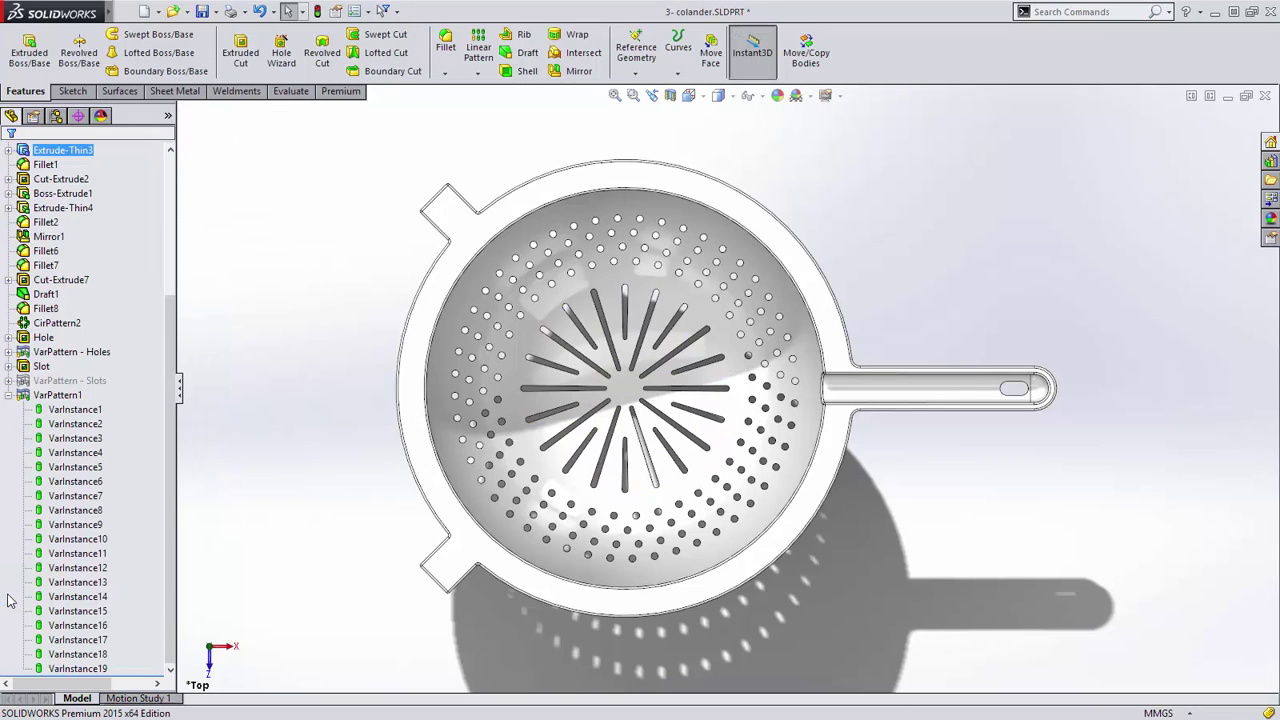
click(75, 424)
click(75, 452)
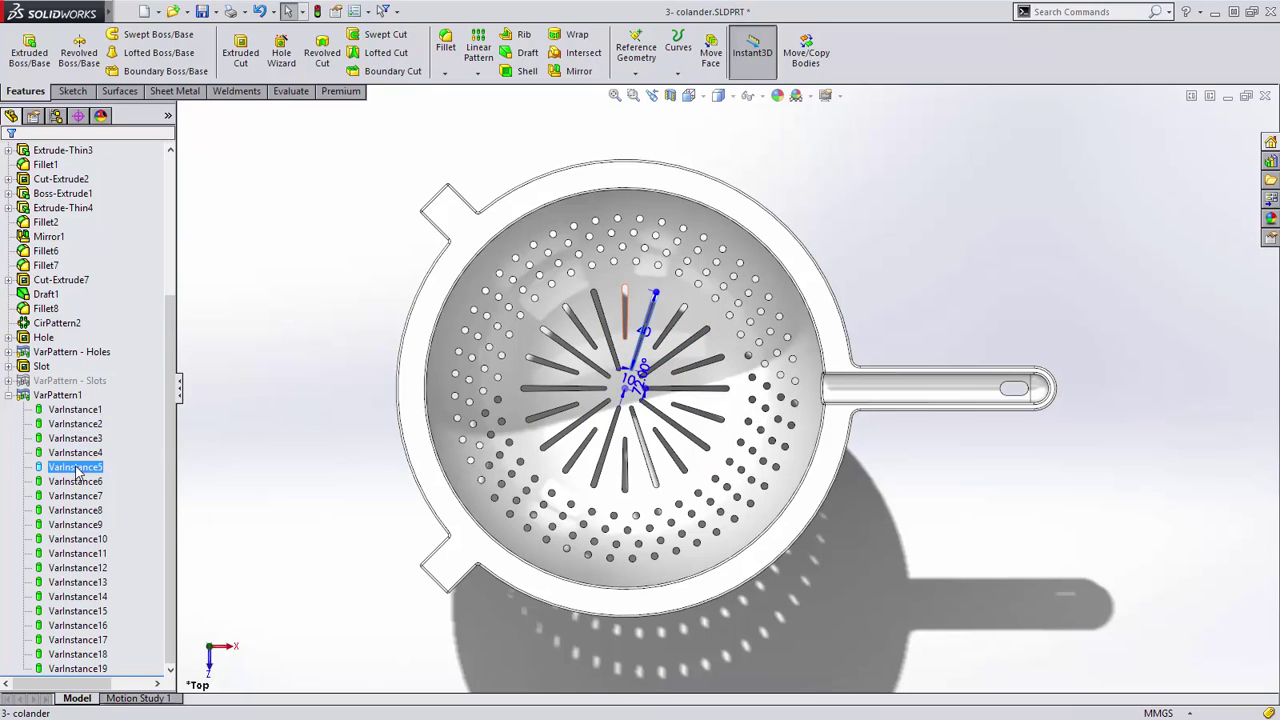
click(78, 467)
click(71, 443)
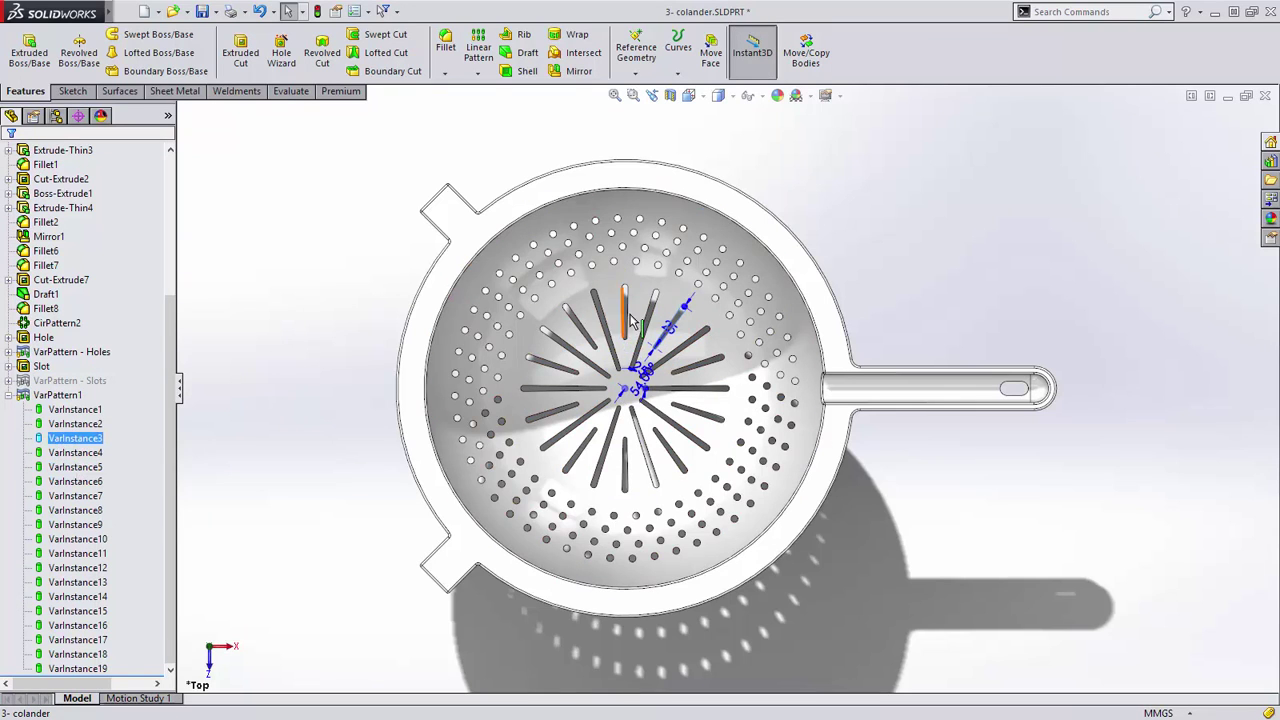
drag(688, 322, 731, 318)
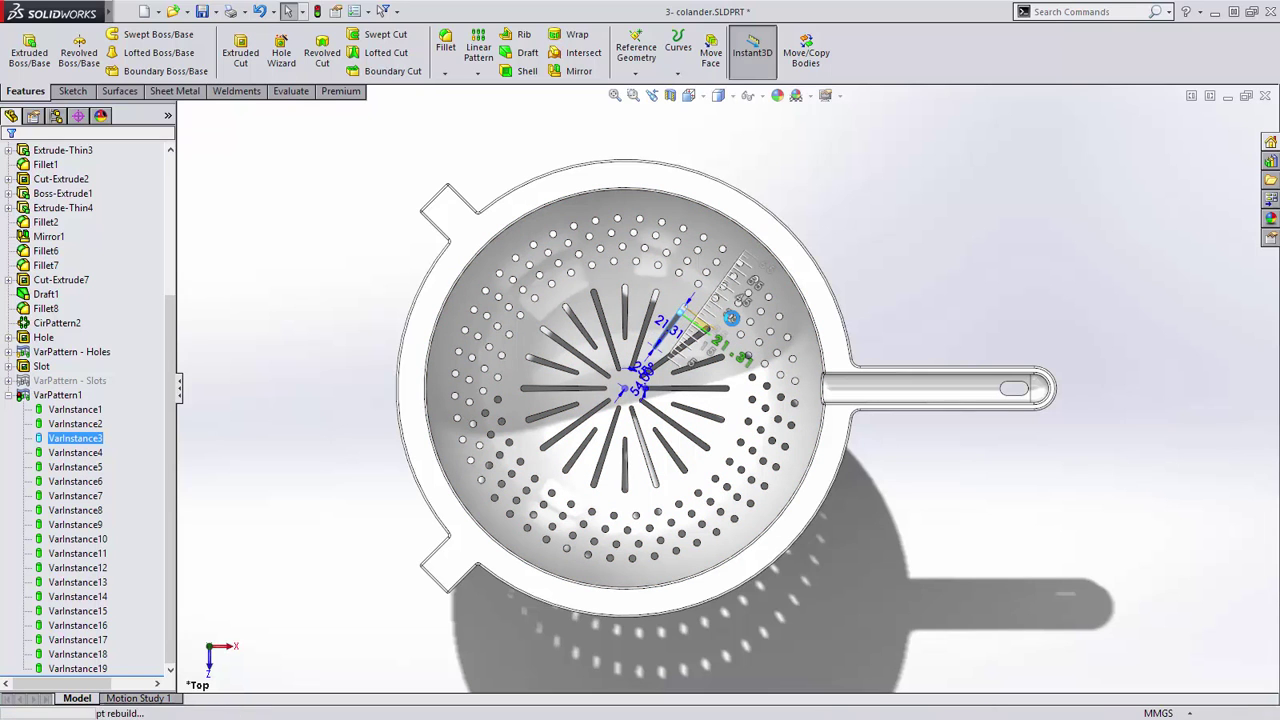
Step: Suppress VarInstance3 of the slot pattern
middle_drag(728, 345, 675, 308)
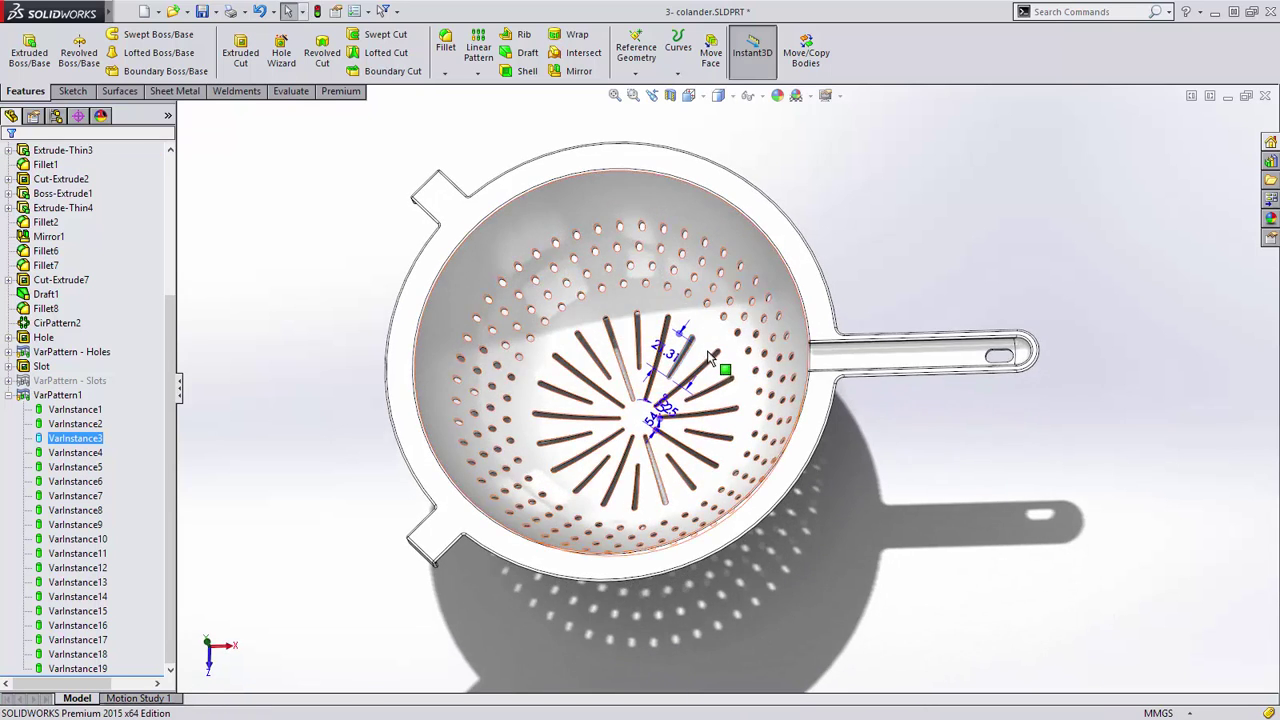
scroll(690, 350, down, 5)
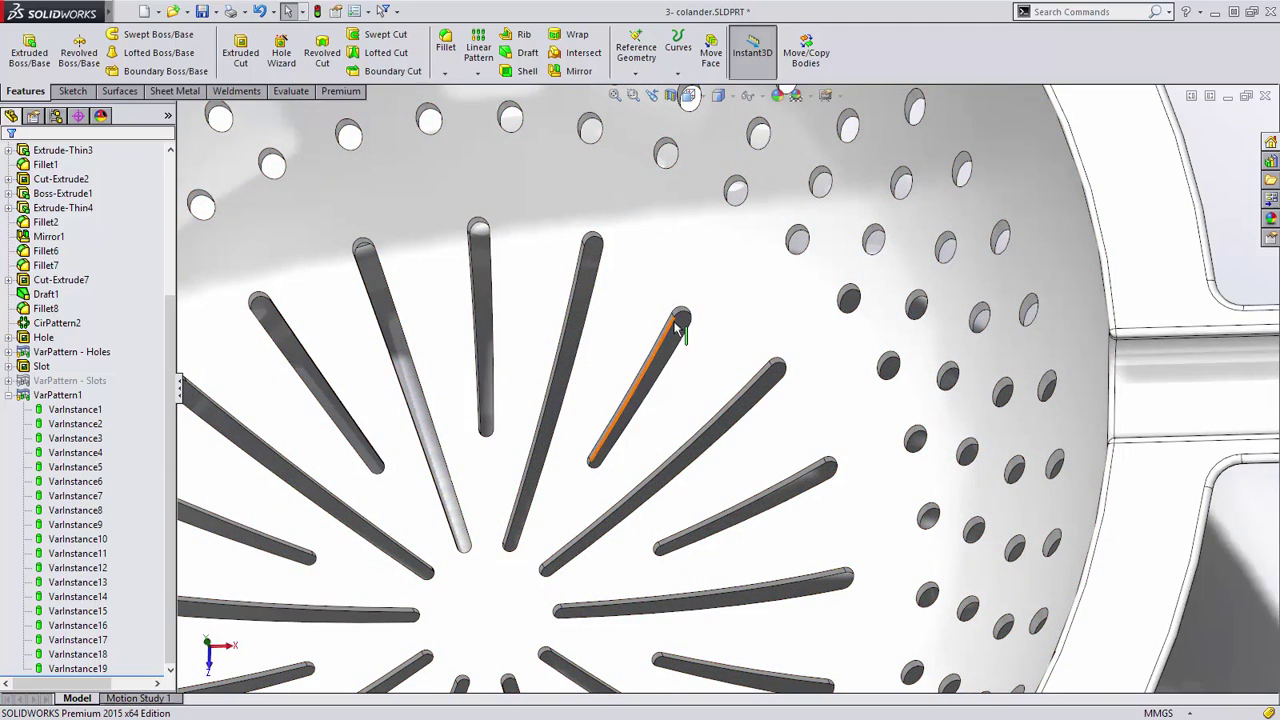
scroll(680, 322, down, 3)
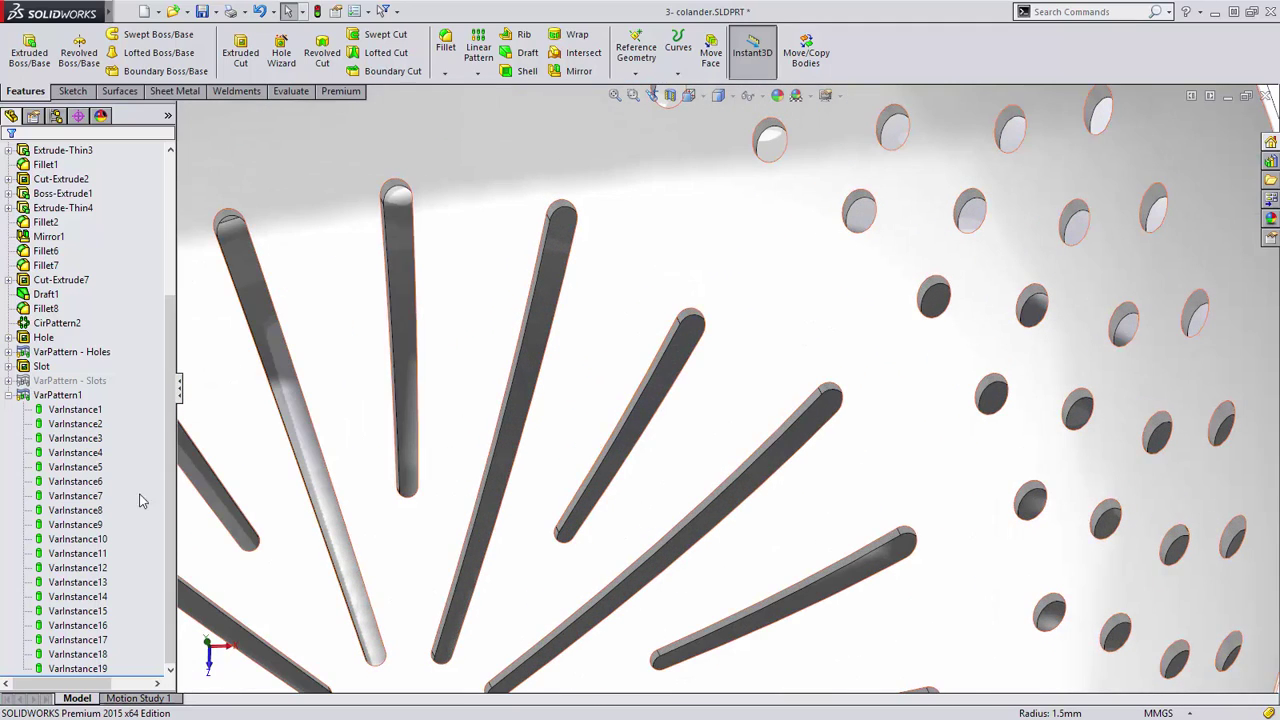
click(80, 438)
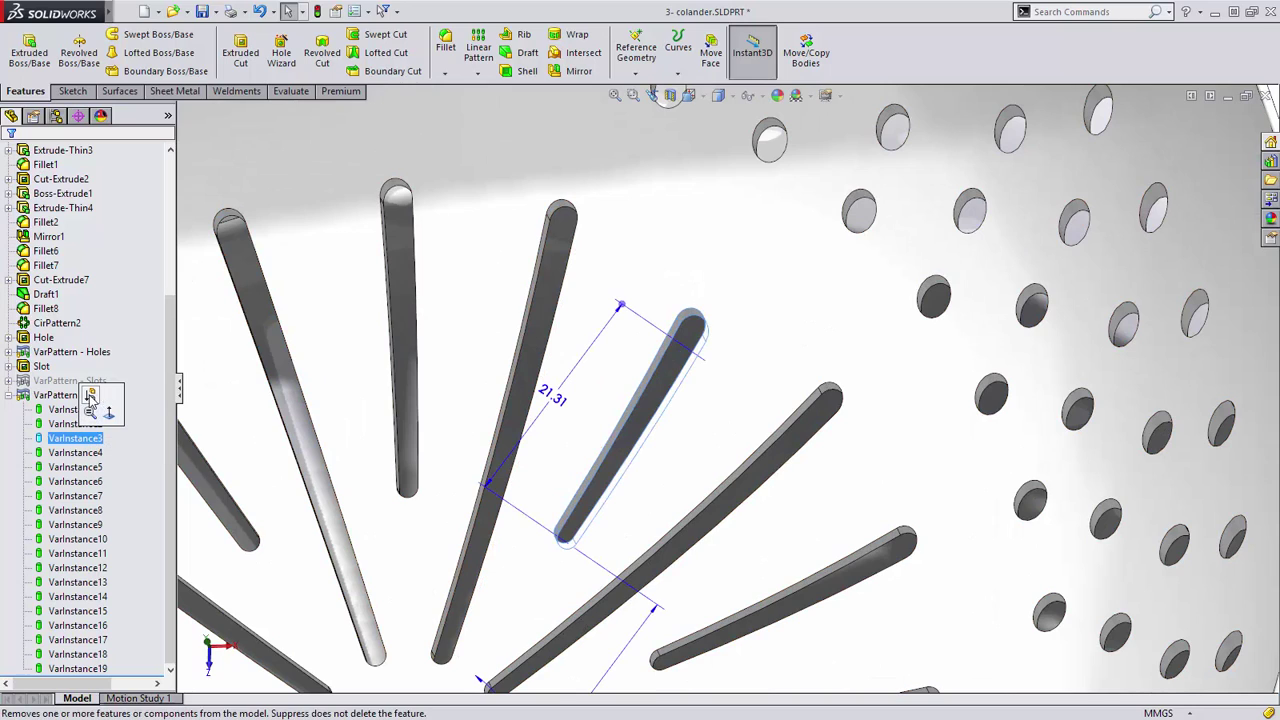
click(90, 396)
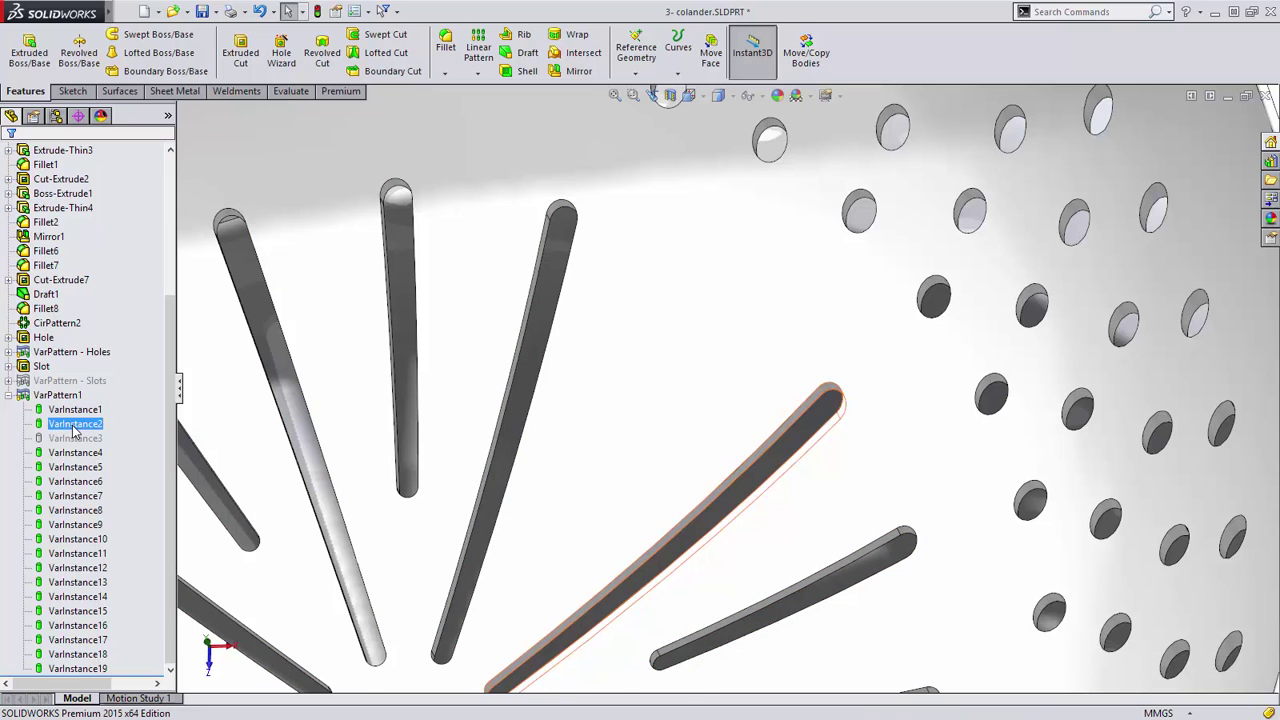
Step: Delete VarInstance2 from the slot pattern
right_click(80, 424)
click(96, 438)
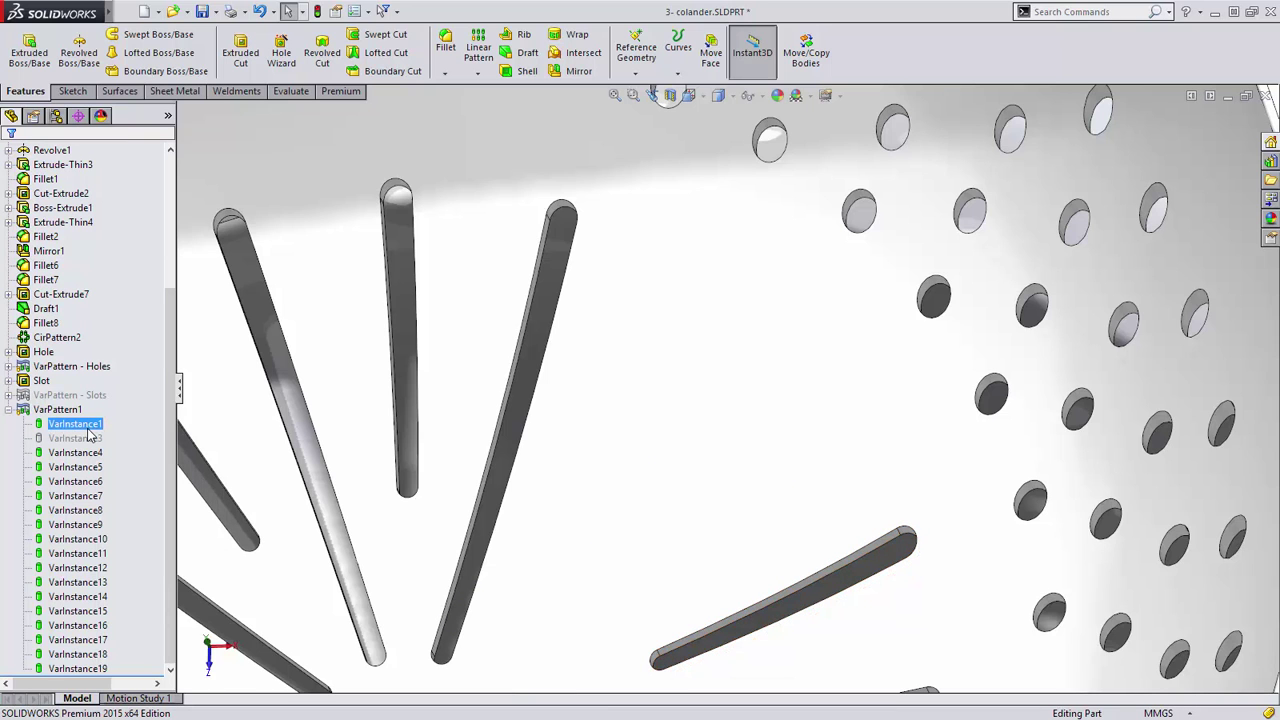
key(f)
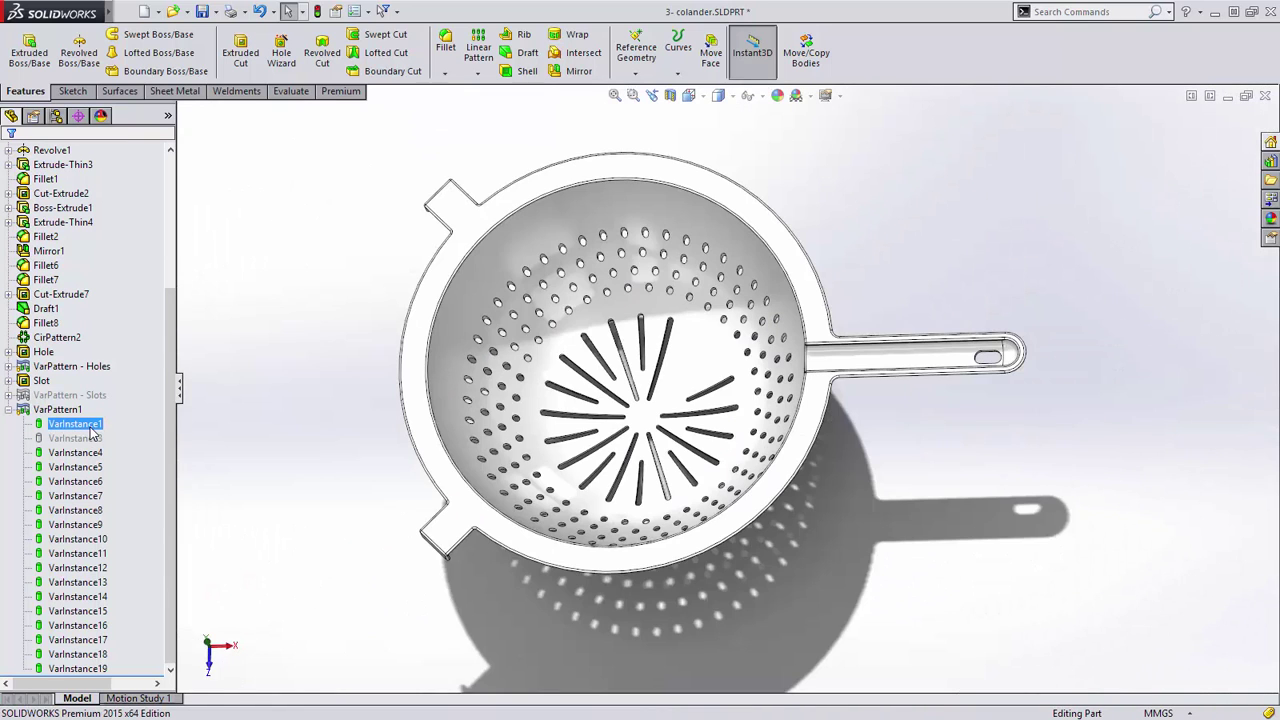
Step: Examine which holes belong to VarPattern - Holes and to its Hole seed feature, including the seed's Sketch12
click(72, 367)
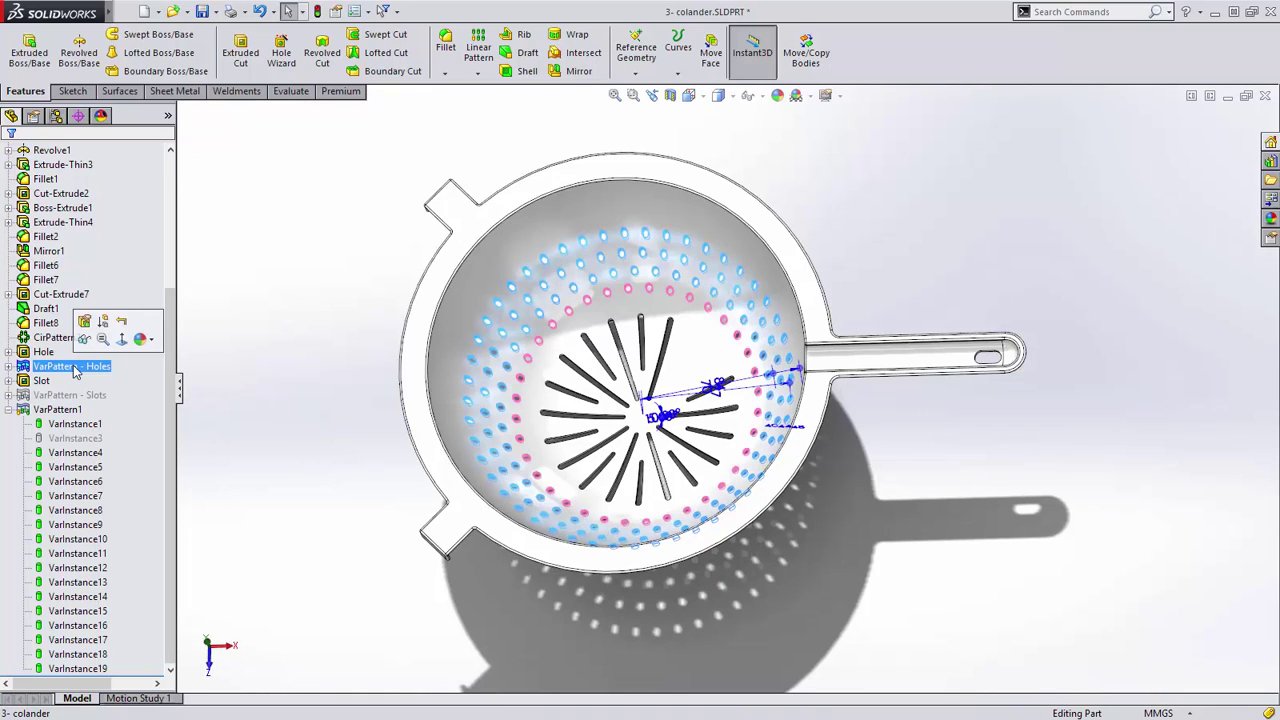
click(44, 352)
click(9, 352)
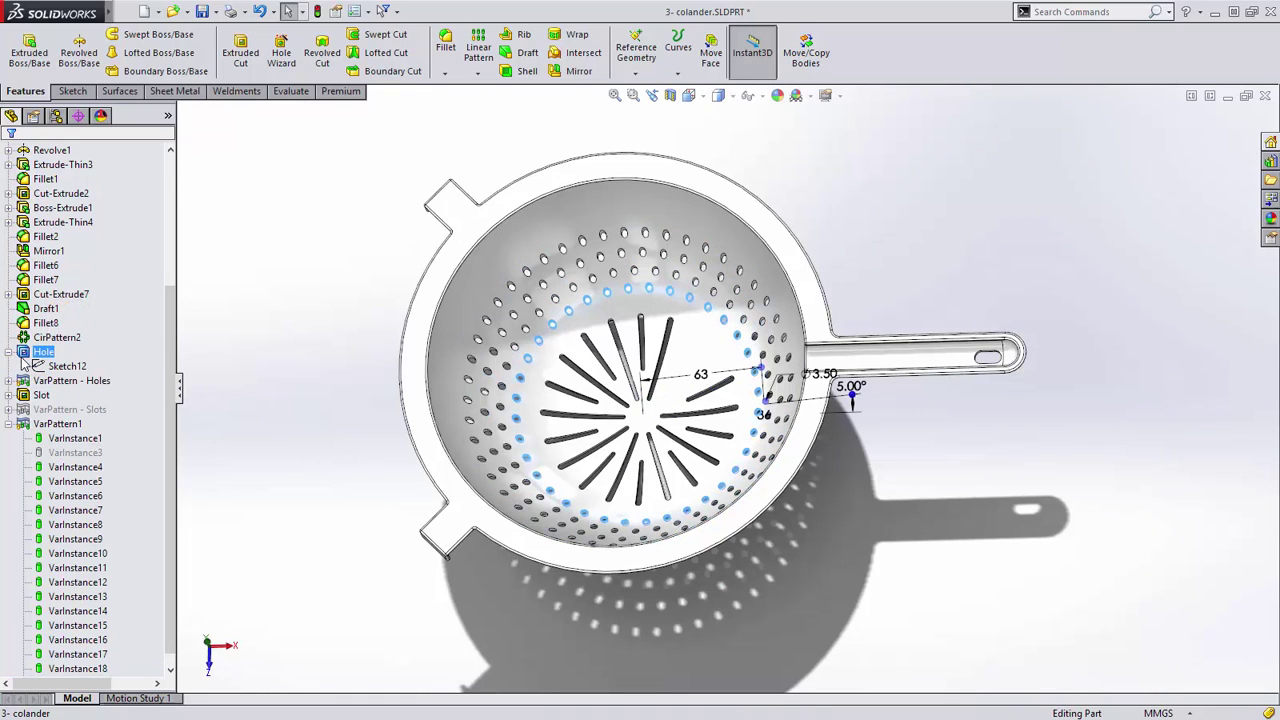
click(60, 366)
click(270, 402)
key(ctrl+5)
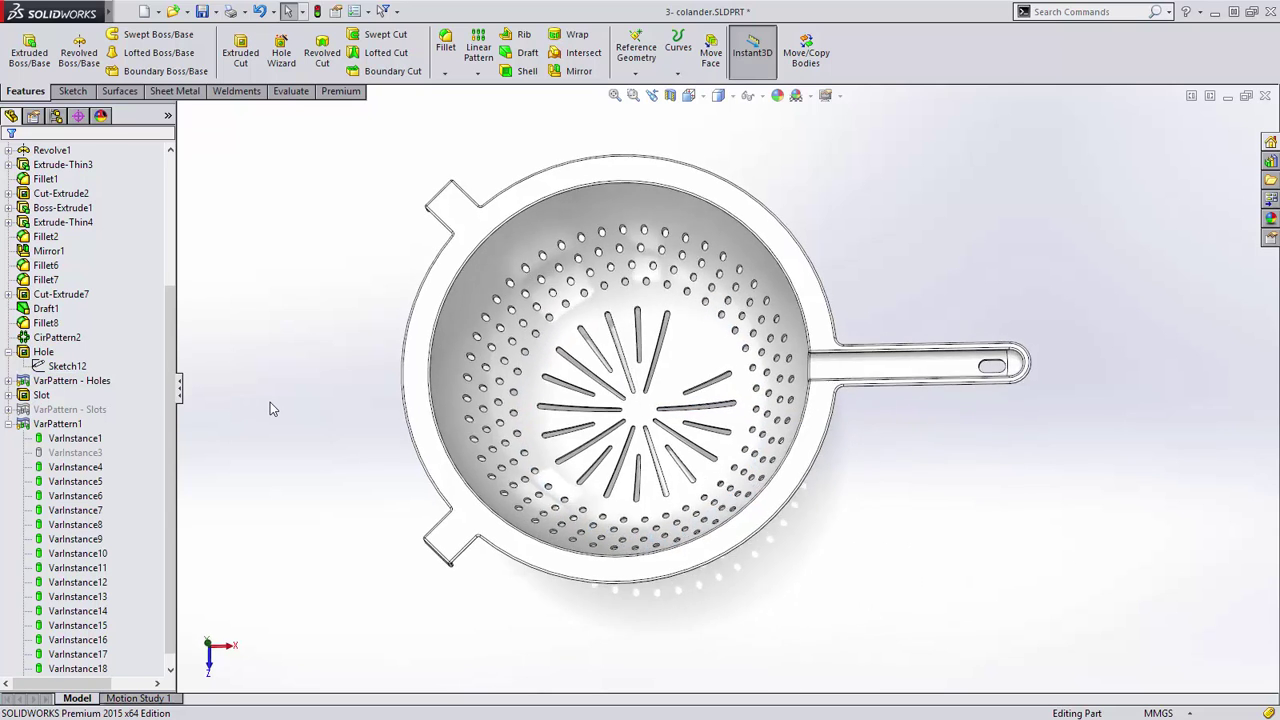
Step: Review the pitch circle, instance count and angle values in the pattern table of VarPattern - Holes, and close the feature unchanged
click(80, 384)
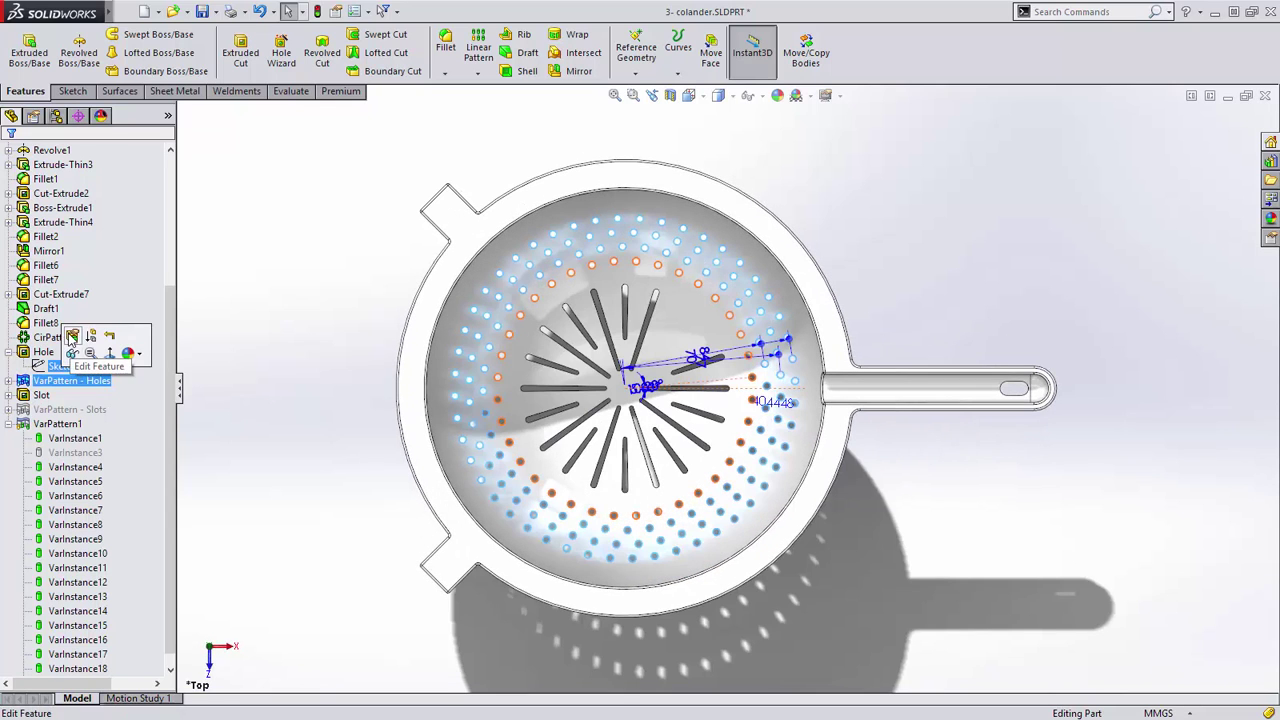
click(70, 339)
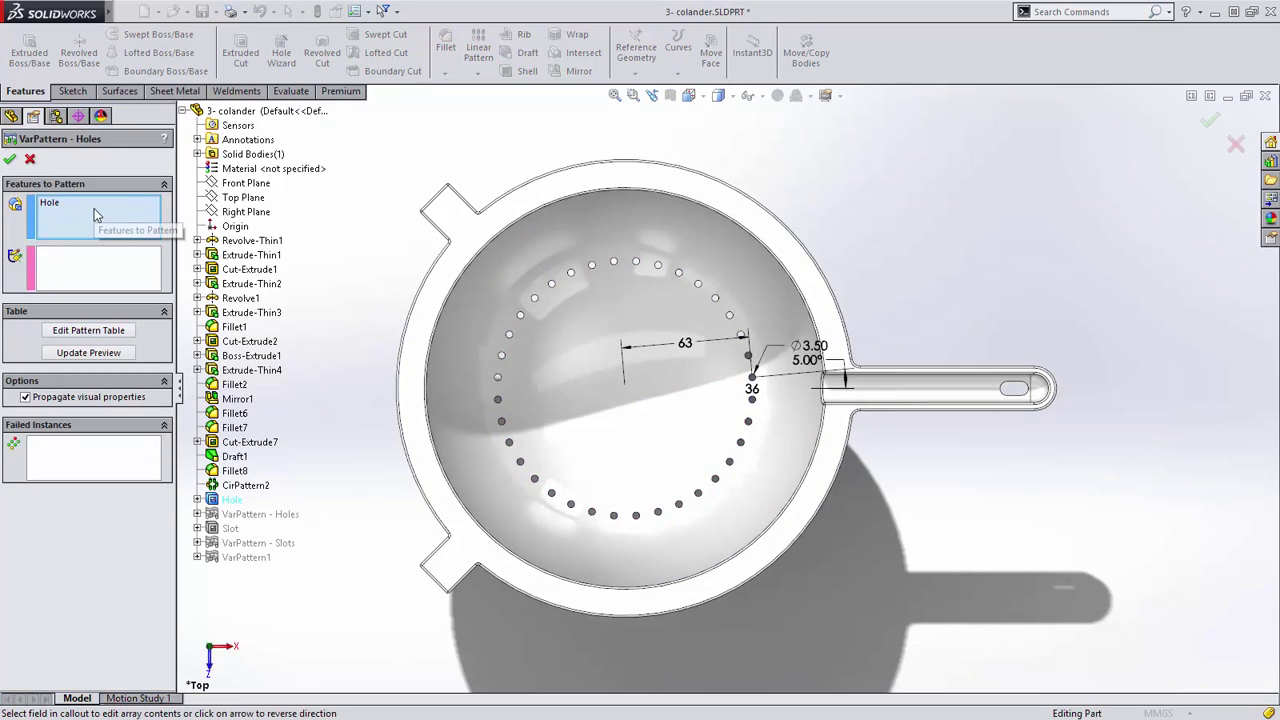
click(89, 331)
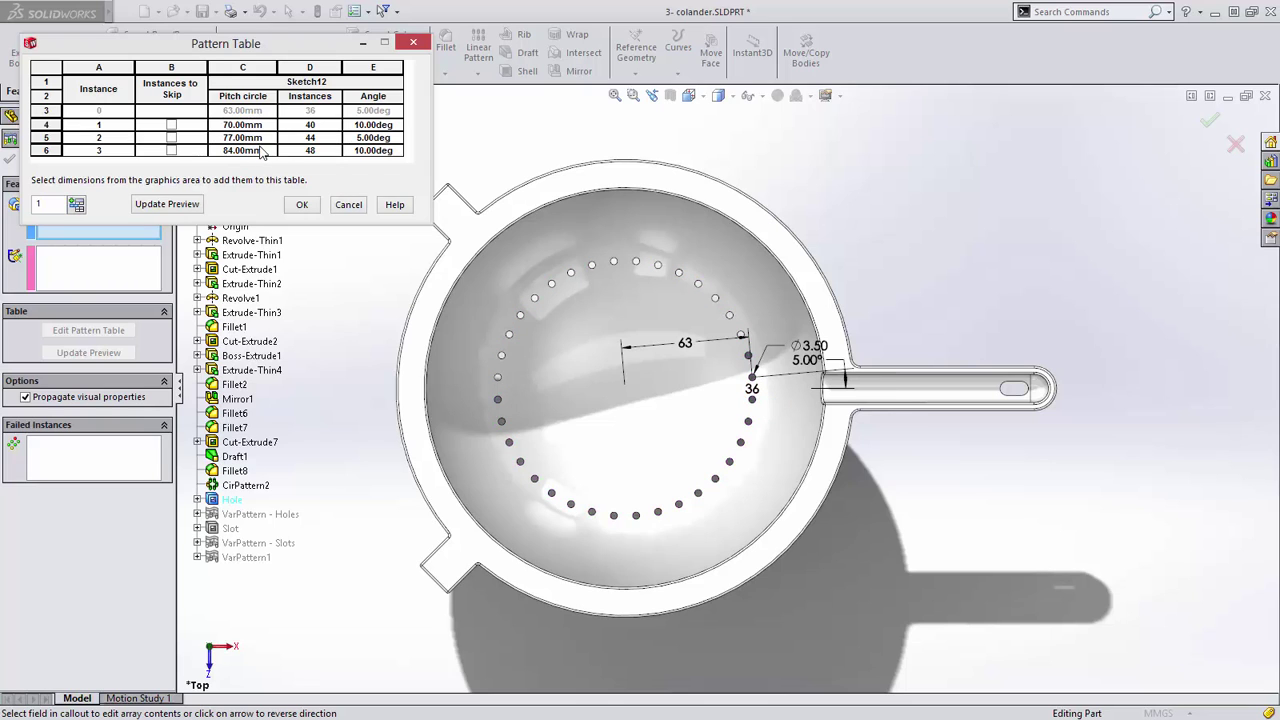
click(305, 204)
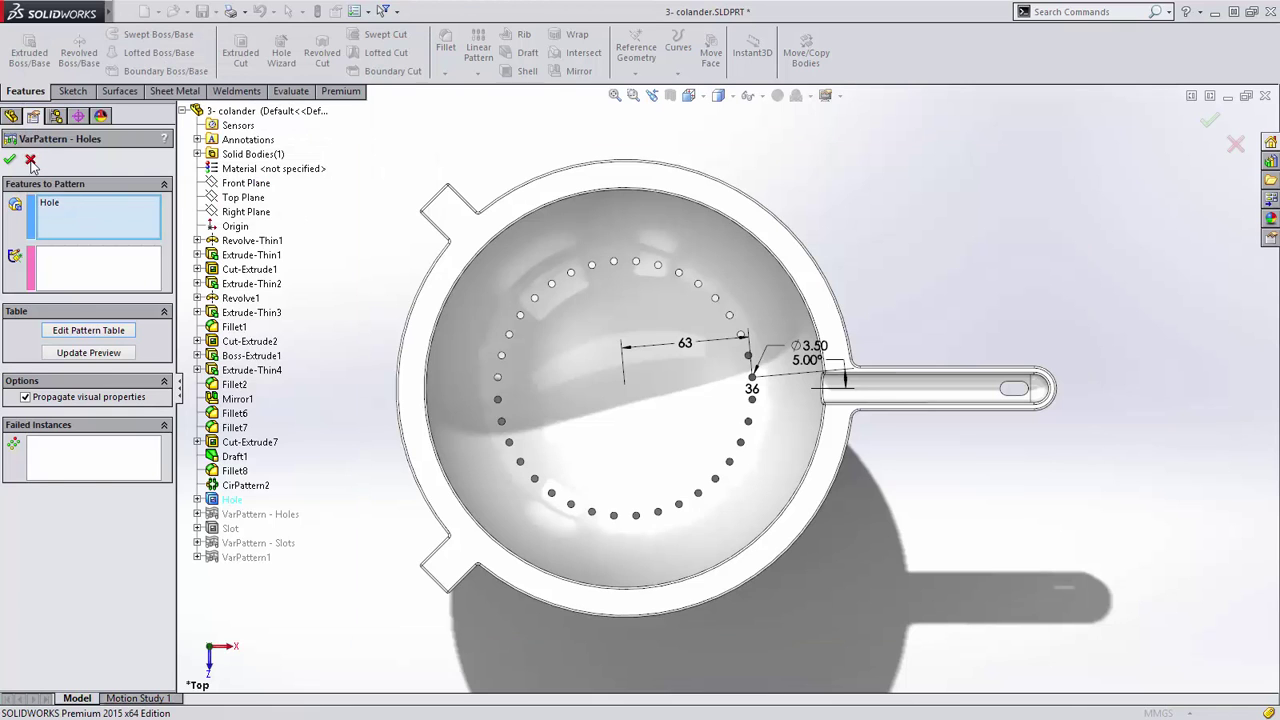
click(9, 159)
click(92, 383)
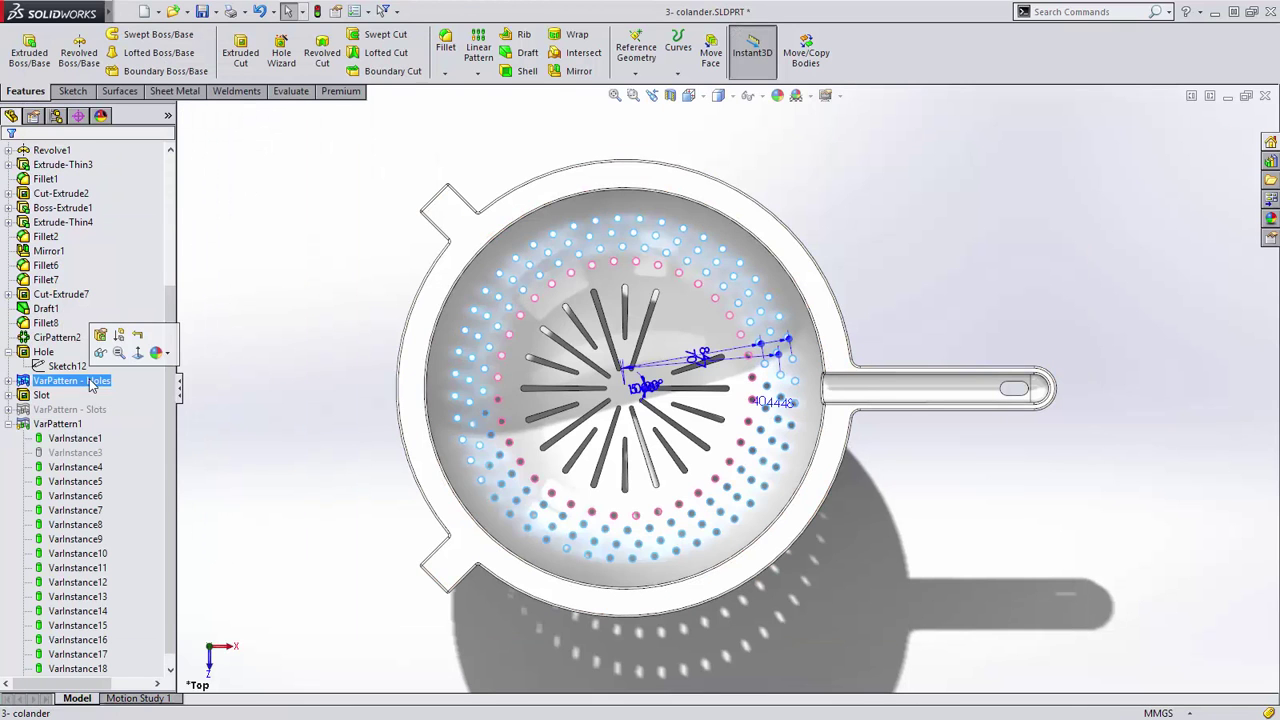
click(205, 392)
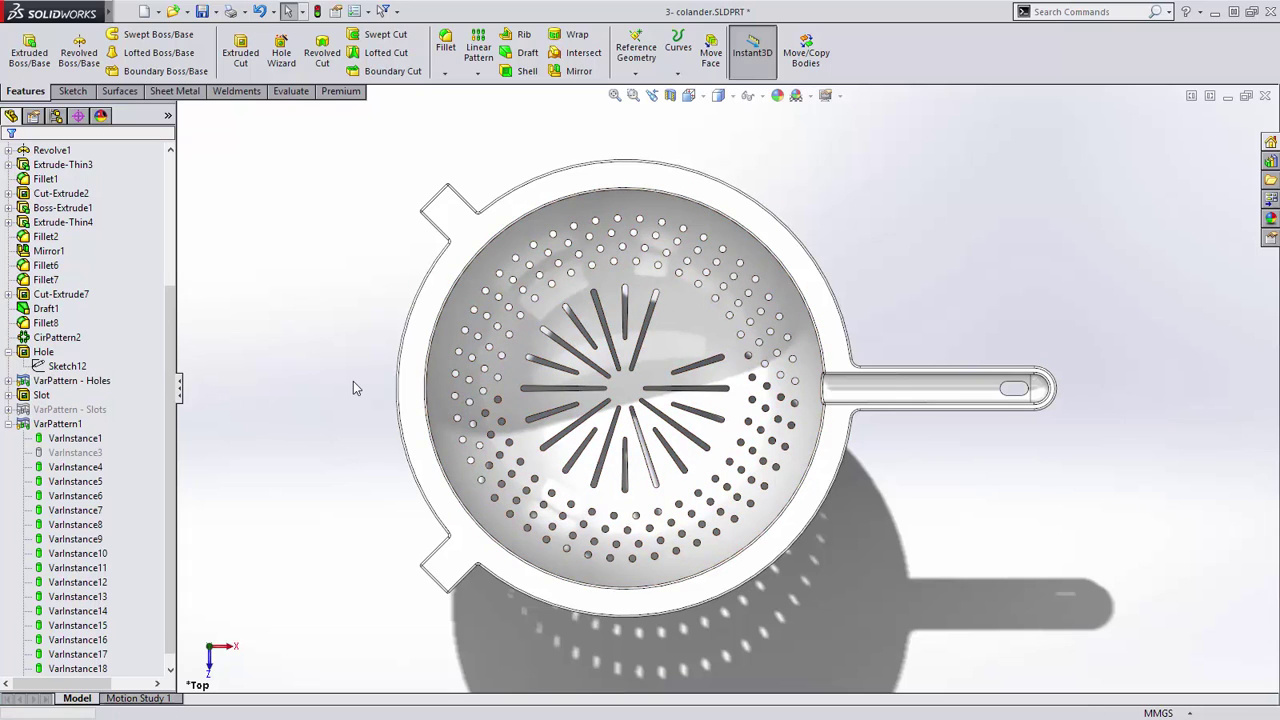
Step: Switch to the football spikes2 part and open the pattern table of its VarPattern1 feature for review
key(ctrl+Tab)
key(Escape)
key(ctrl+Tab)
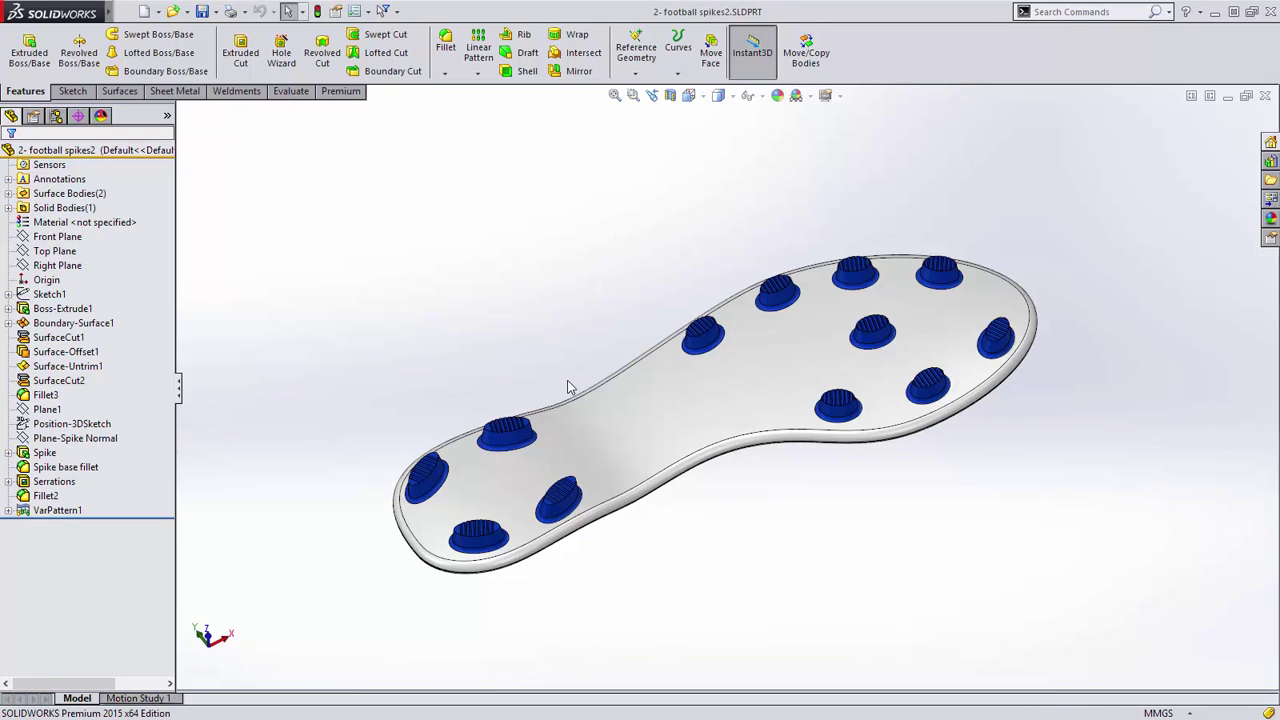
click(58, 511)
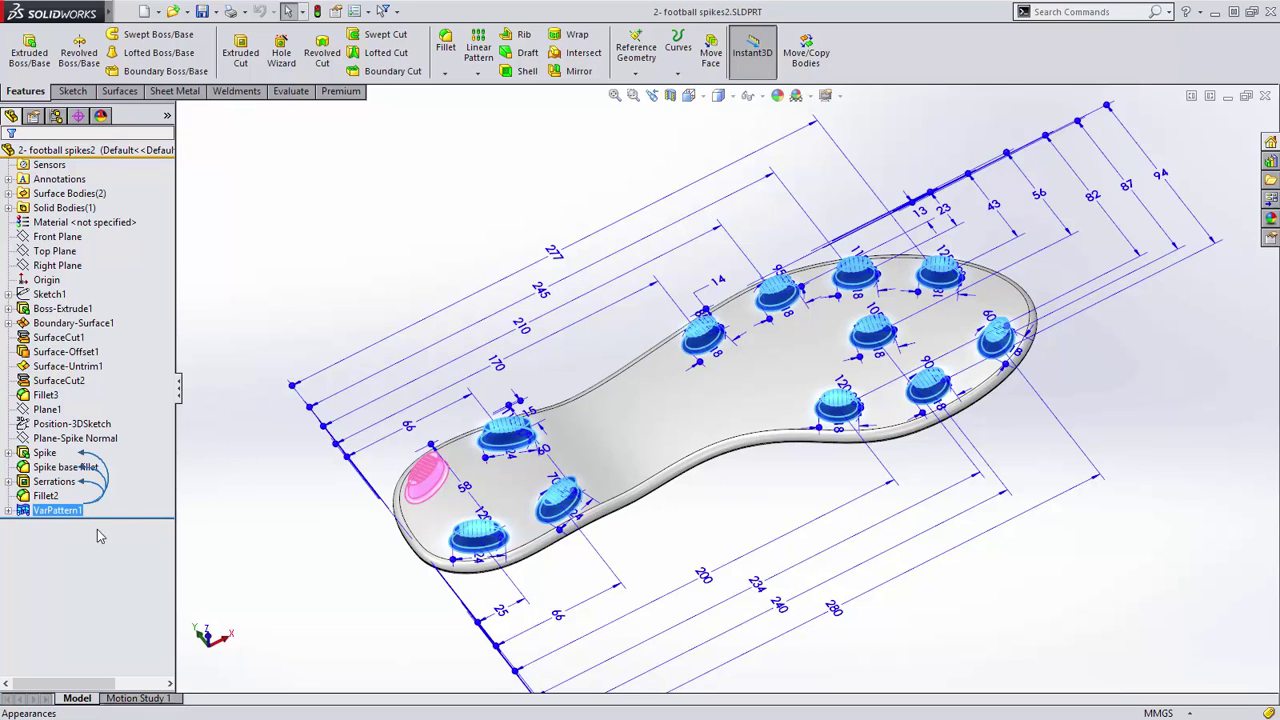
right_click(68, 512)
click(72, 384)
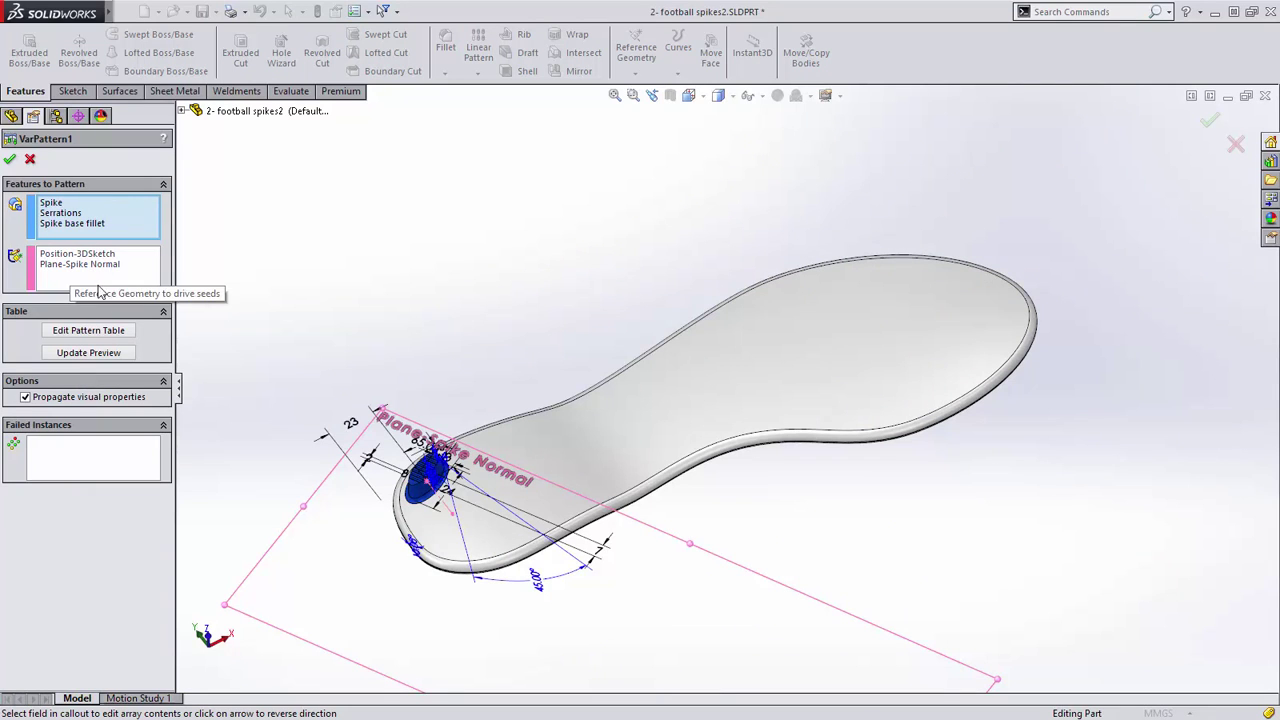
click(90, 332)
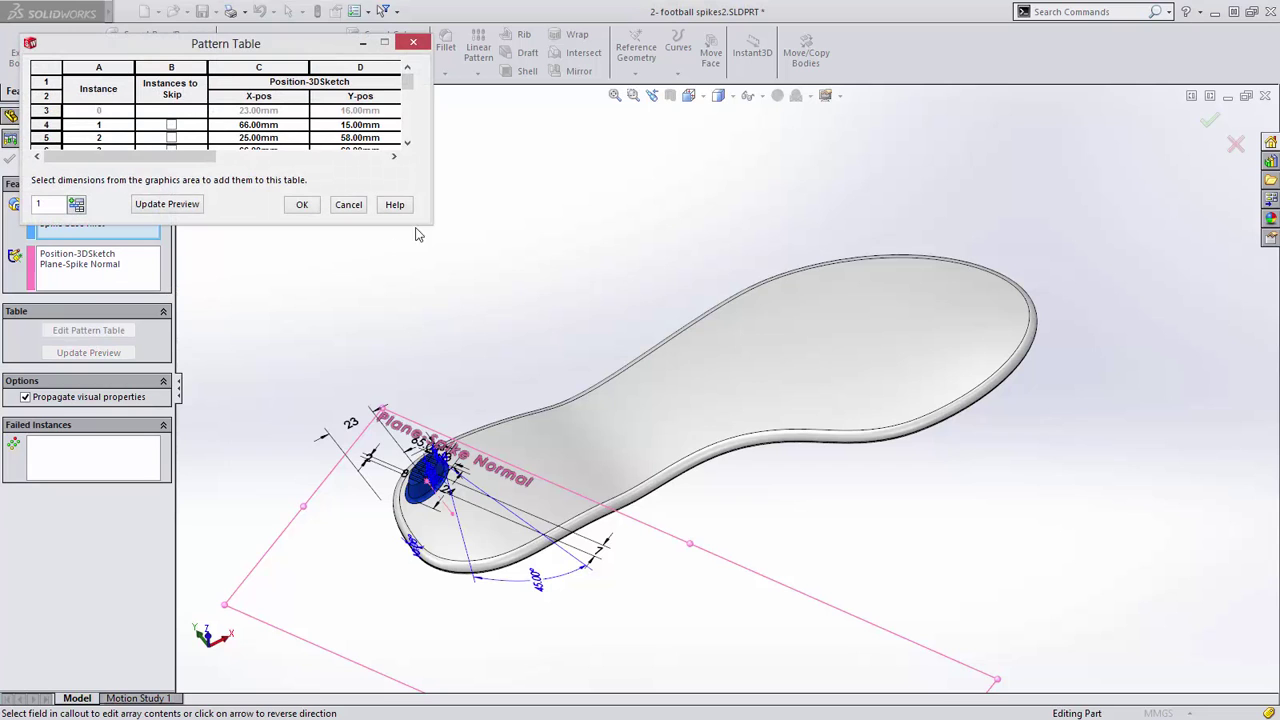
Step: Review all instance positions, angles and lengths in the pattern table of VarPattern1, and close the feature unchanged
drag(426, 224, 601, 334)
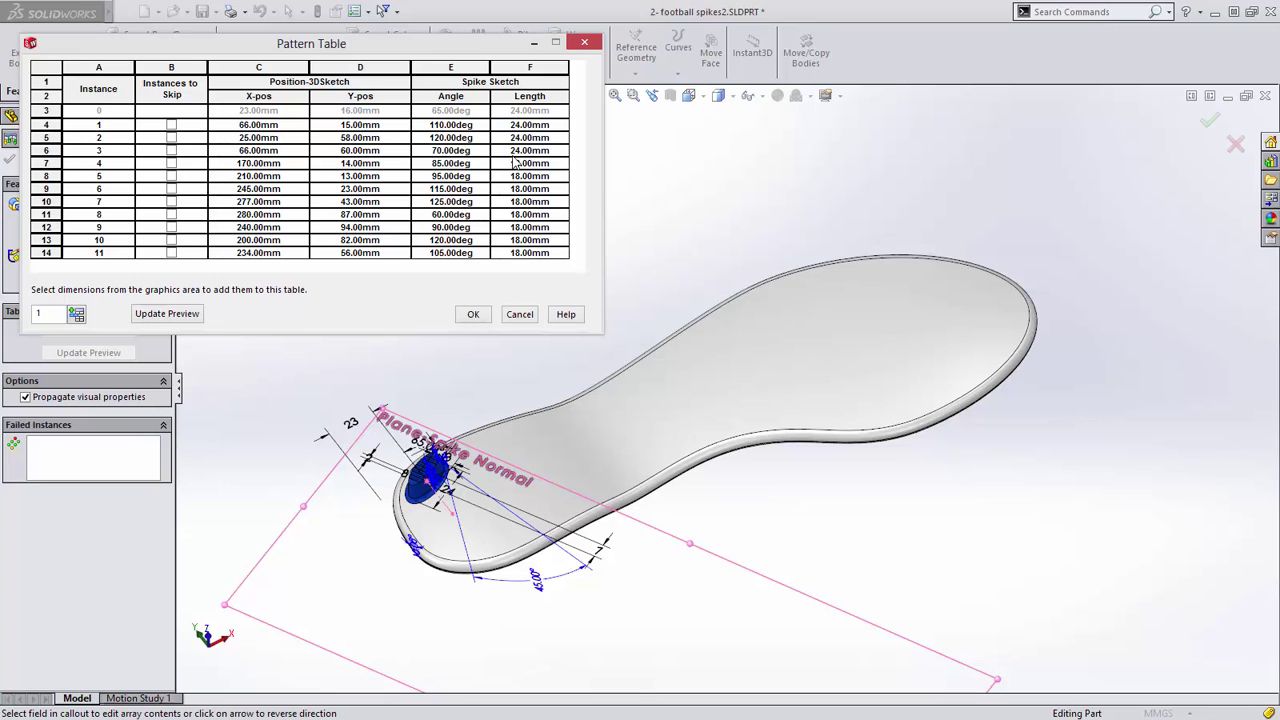
click(520, 314)
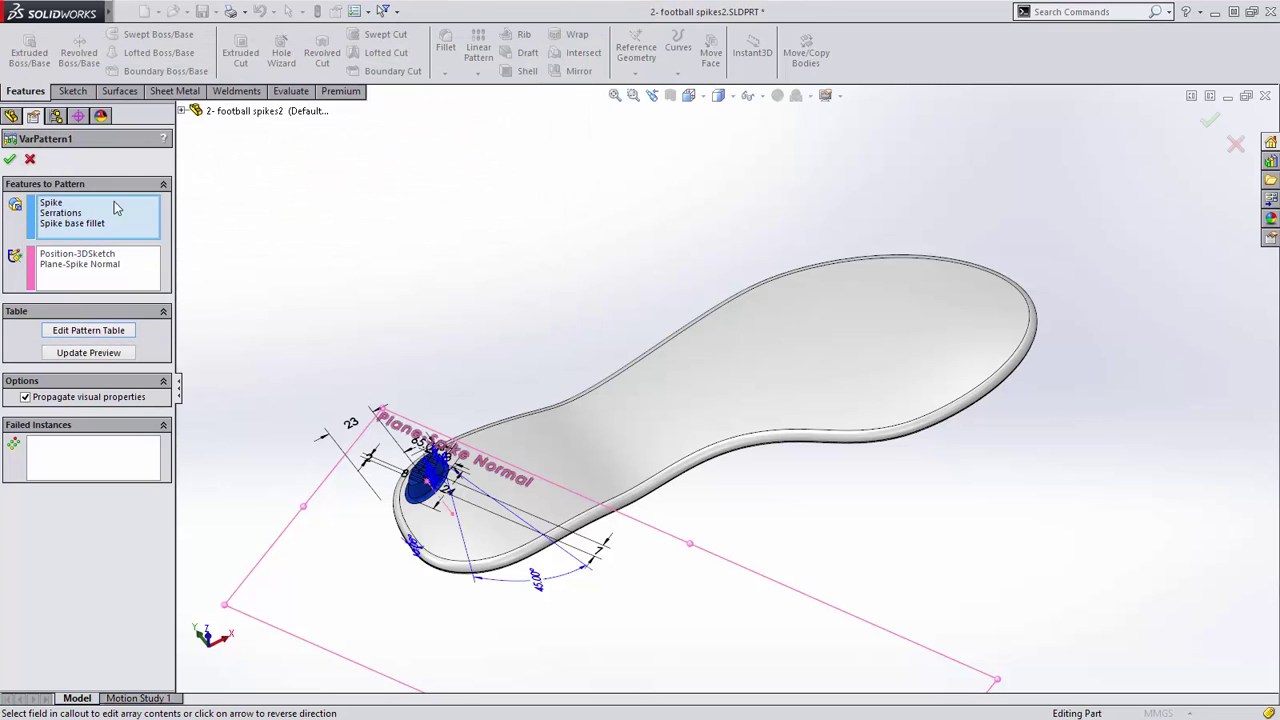
click(30, 160)
Step: Set the X position of the spike VarInstance18 in VarPattern1 to 200 mm directly on the model
click(8, 510)
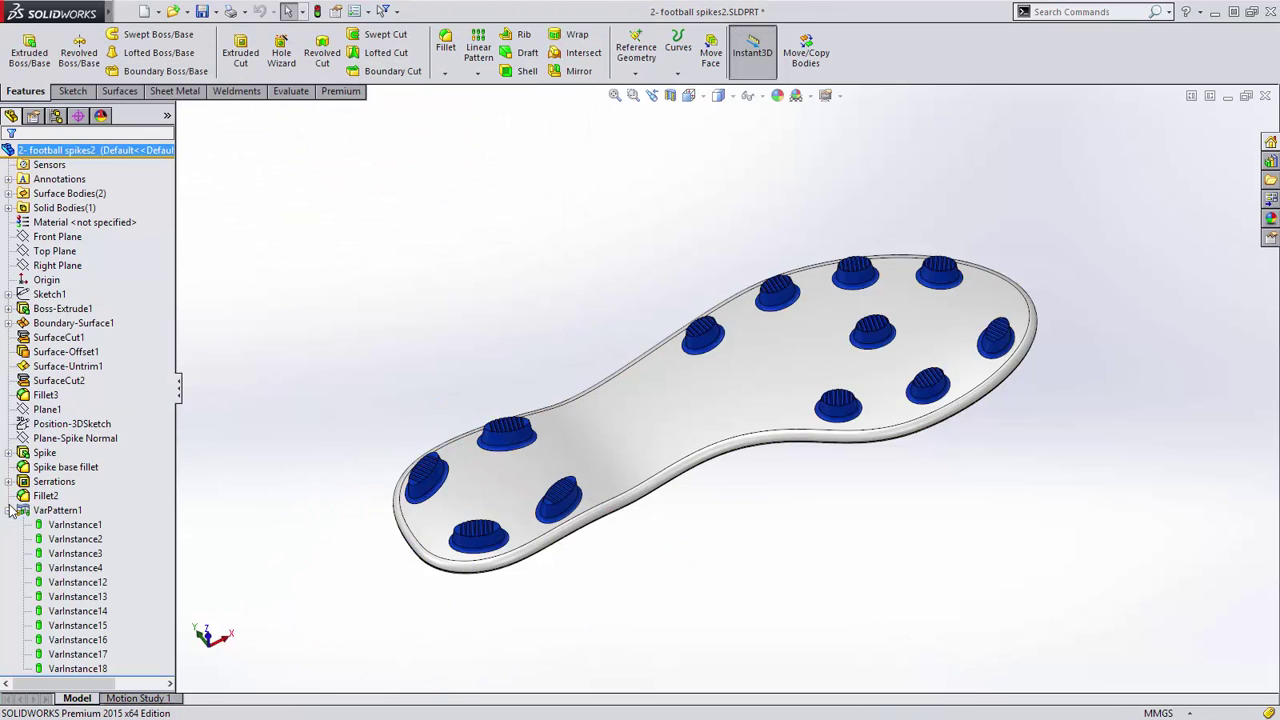
click(78, 668)
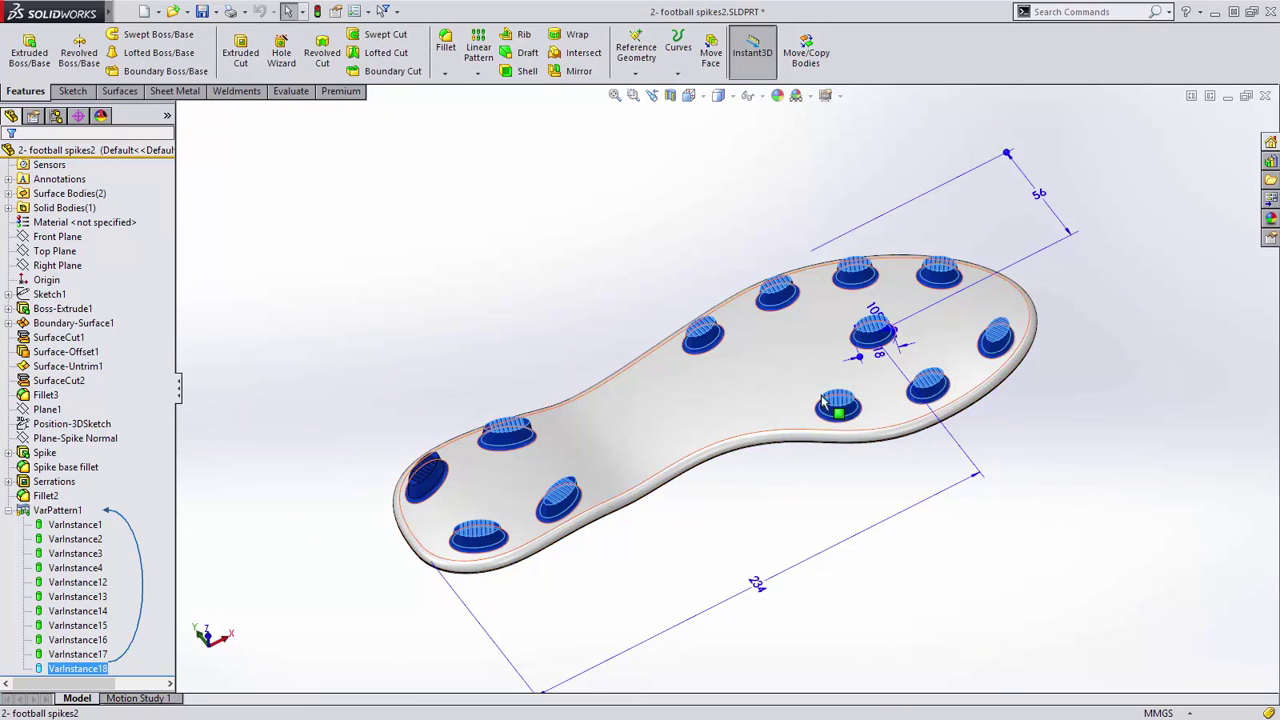
click(755, 587)
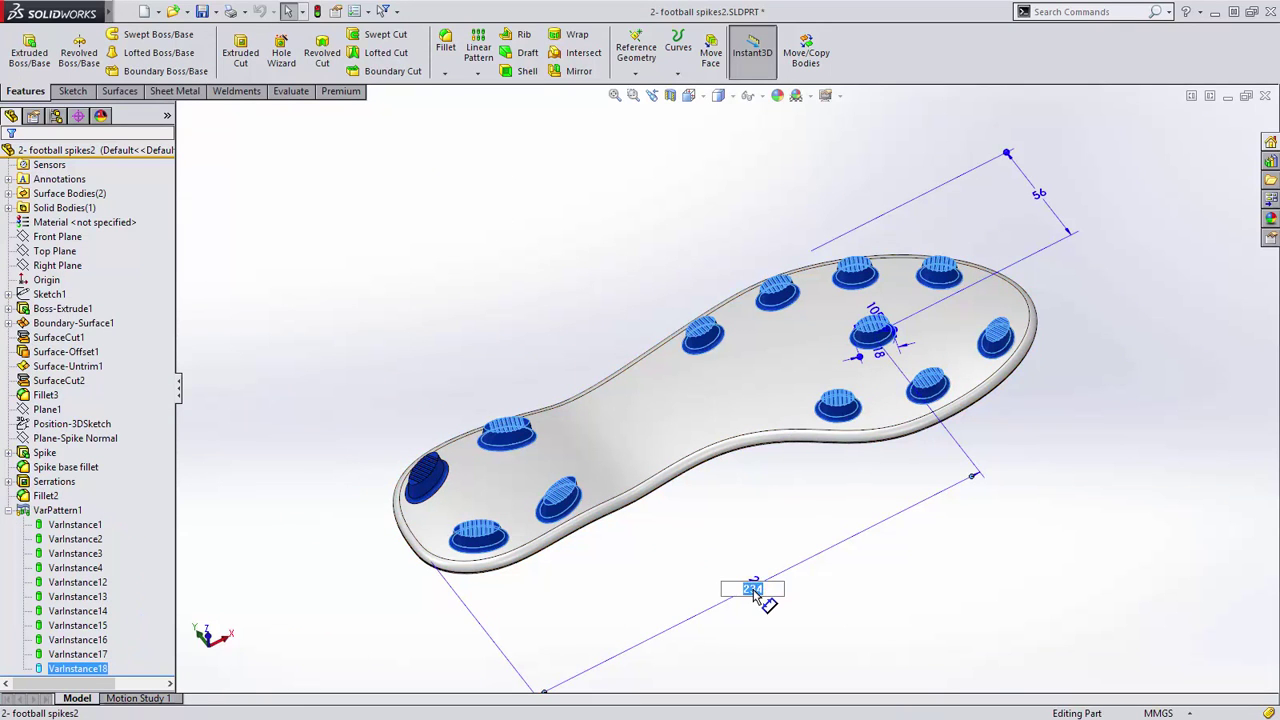
text(200)
key(Return)
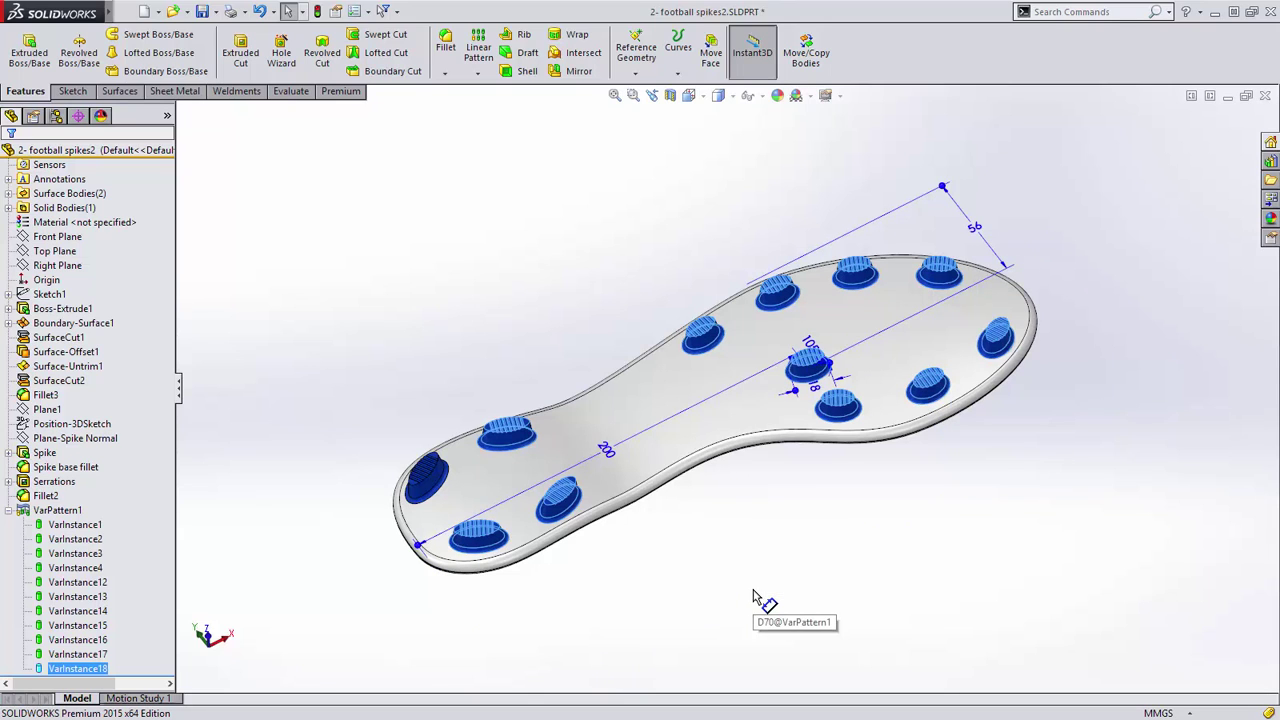
key(Escape)
Step: Switch to the sole-splines part and examine the grooves of VarPattern1 and the Sole Sketch that drives the seed cut
key(ctrl+Tab)
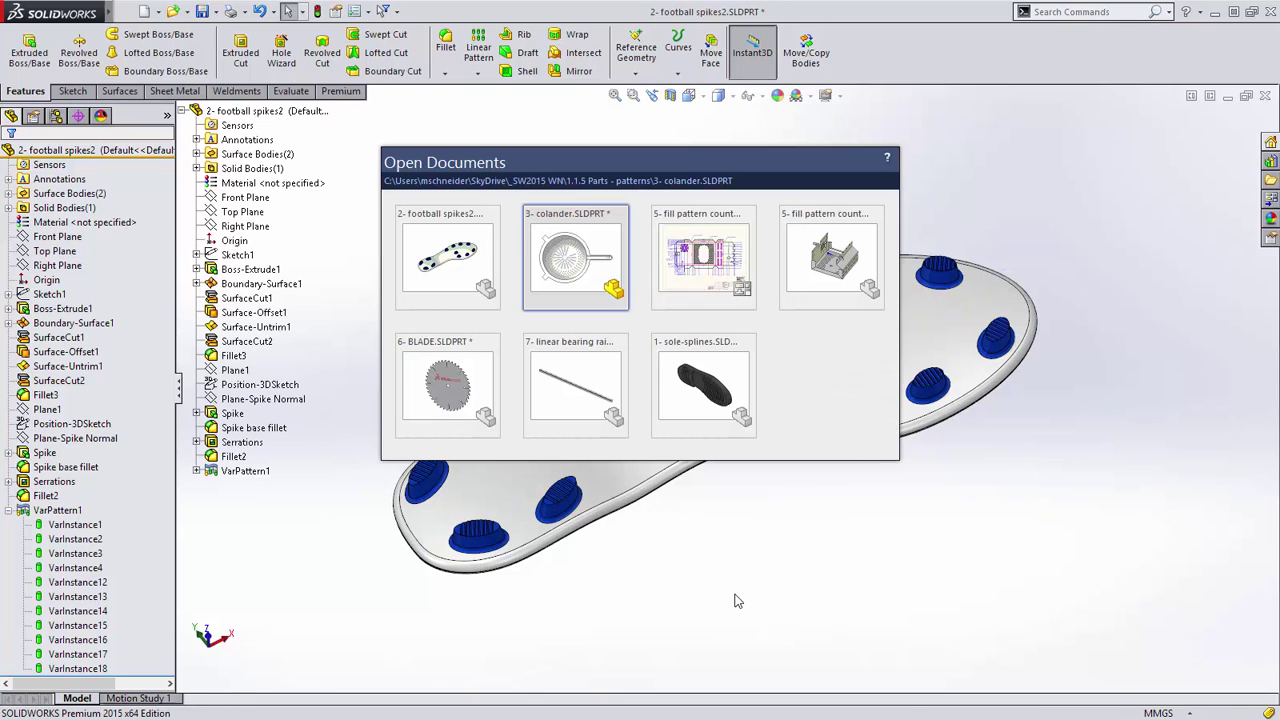
click(720, 397)
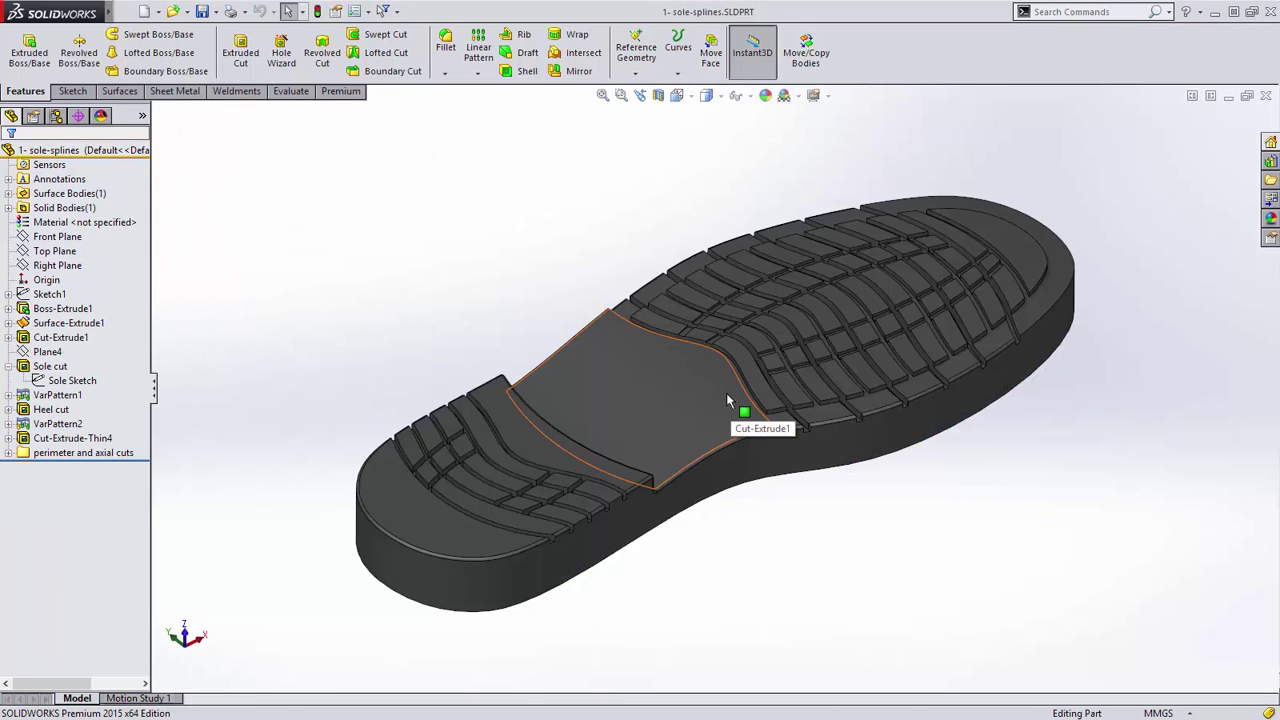
click(40, 395)
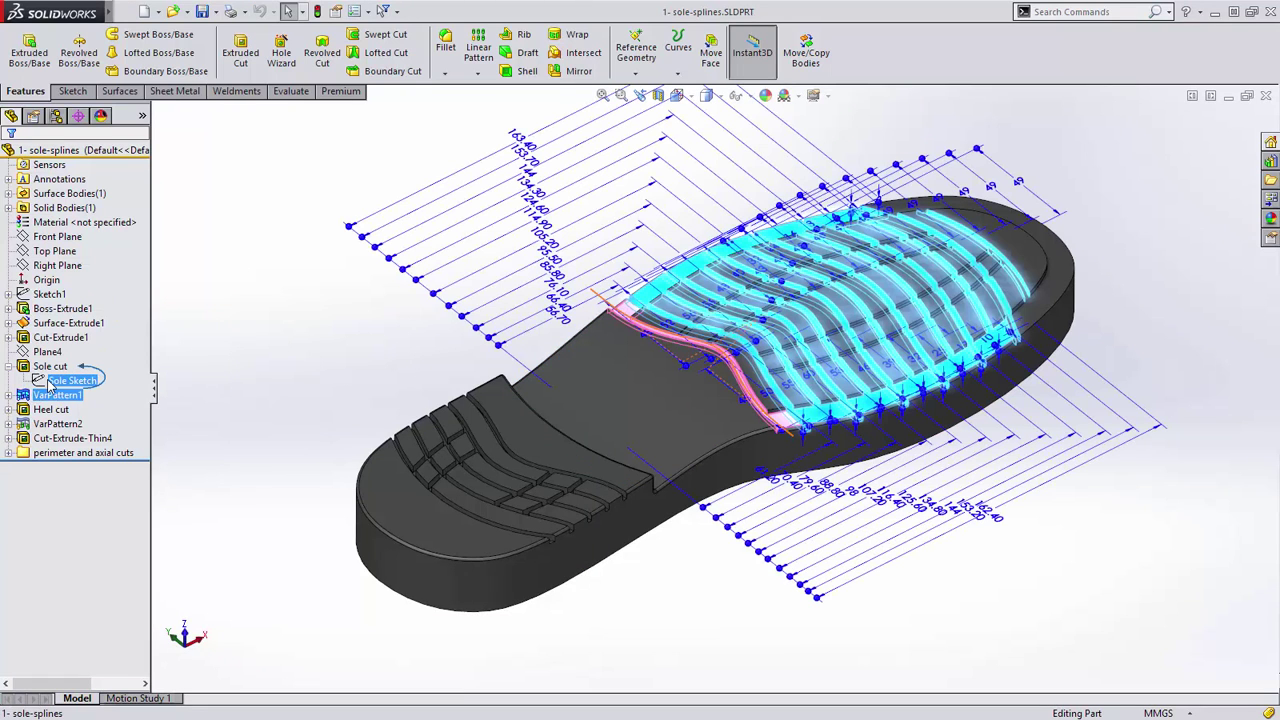
click(50, 386)
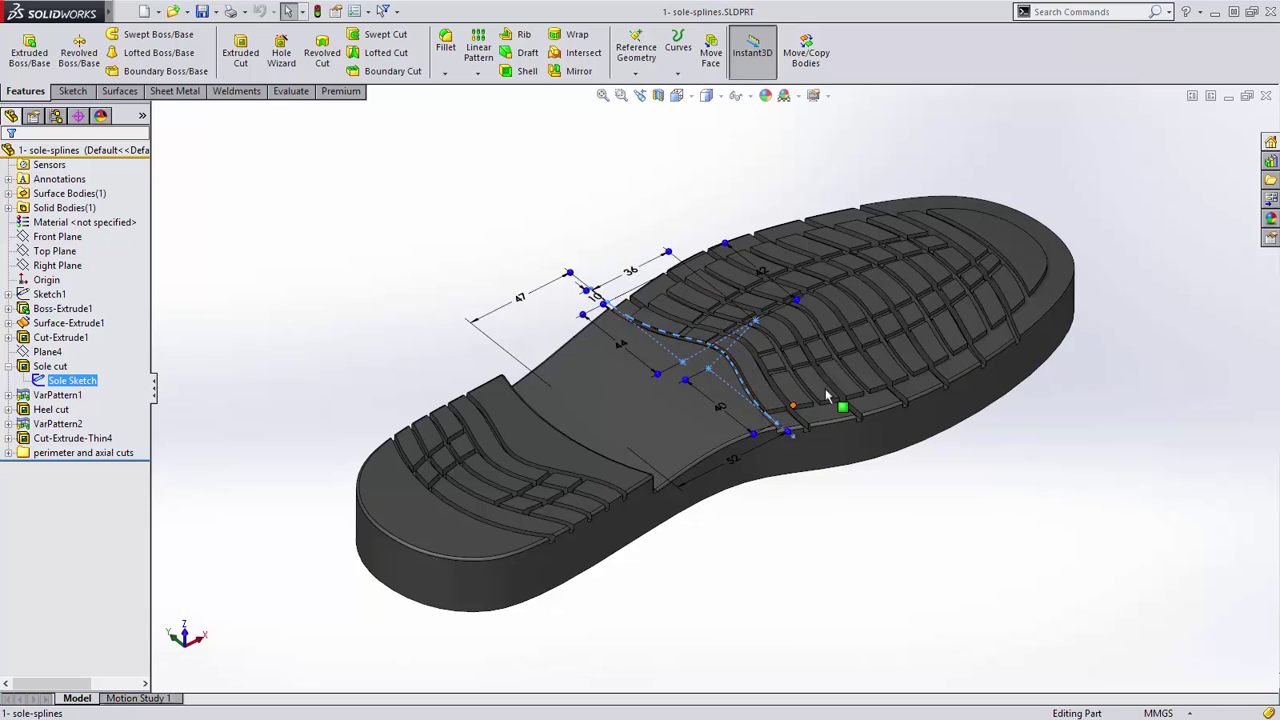
key(Escape)
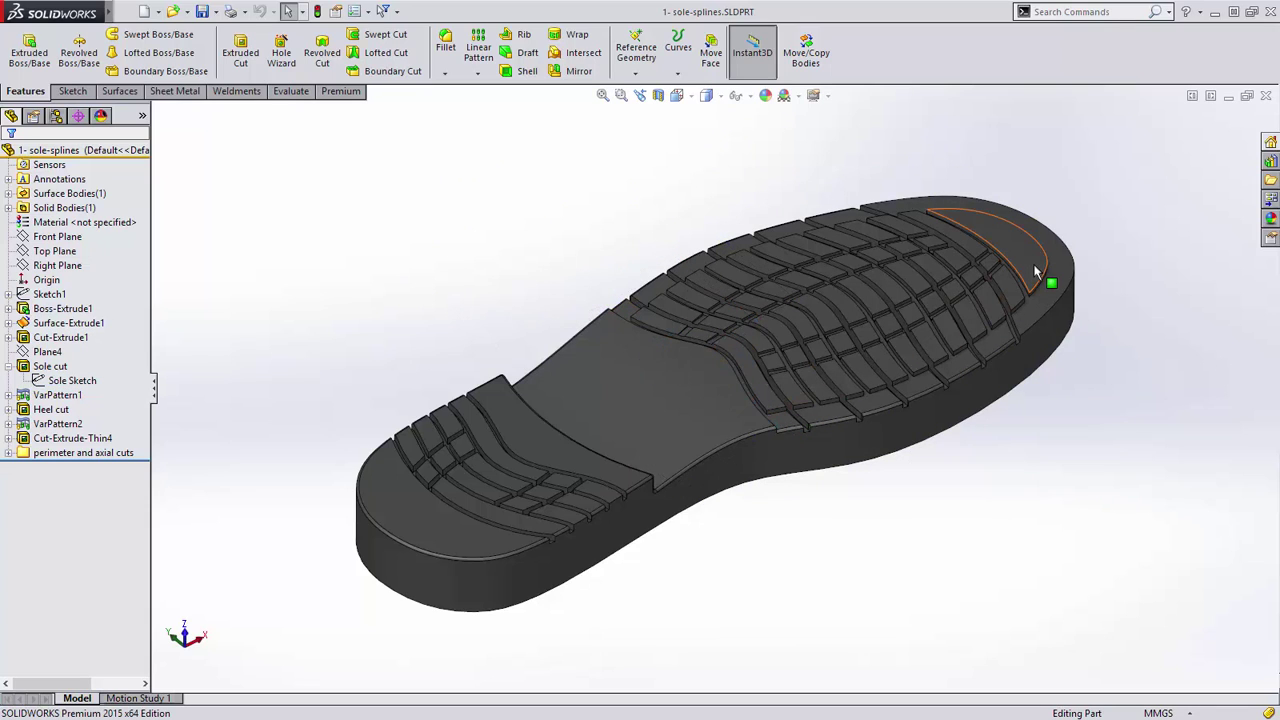
Step: Inspect the sole's groove cuts in profile from the Top view and up close along the curved tread edge
click(680, 96)
click(698, 136)
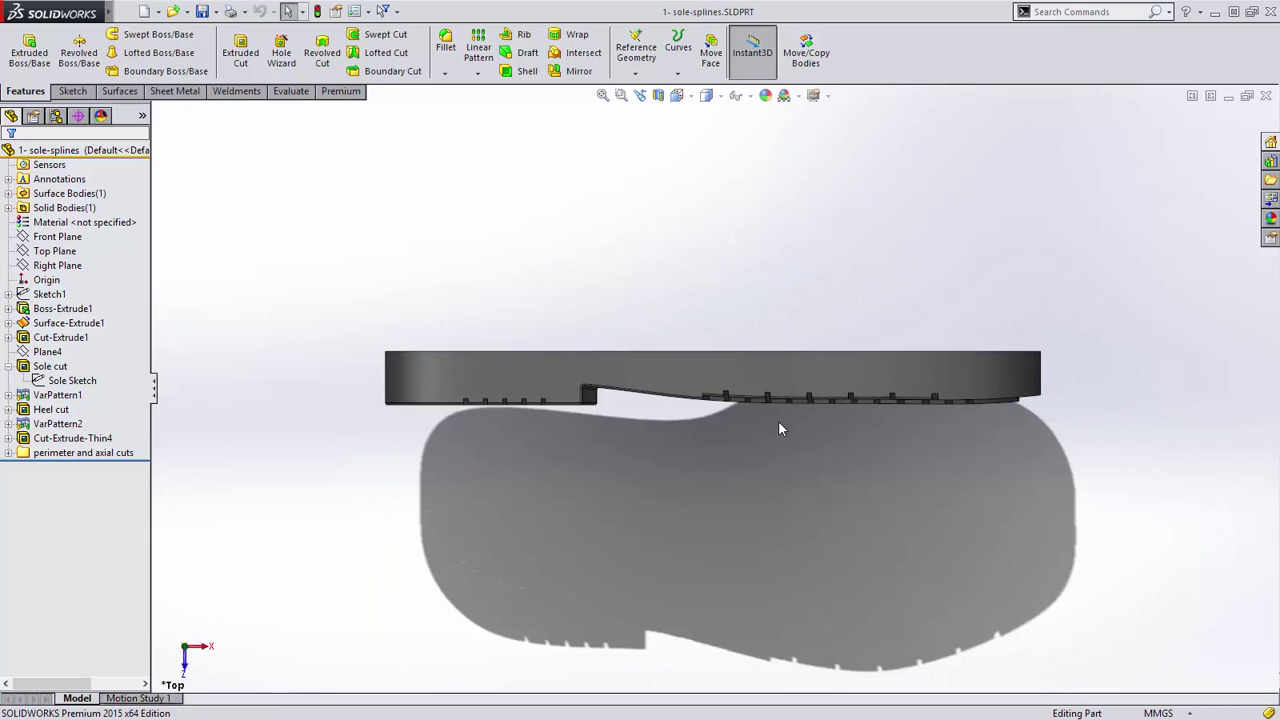
scroll(778, 428, down, 5)
middle_drag(757, 394, 695, 415)
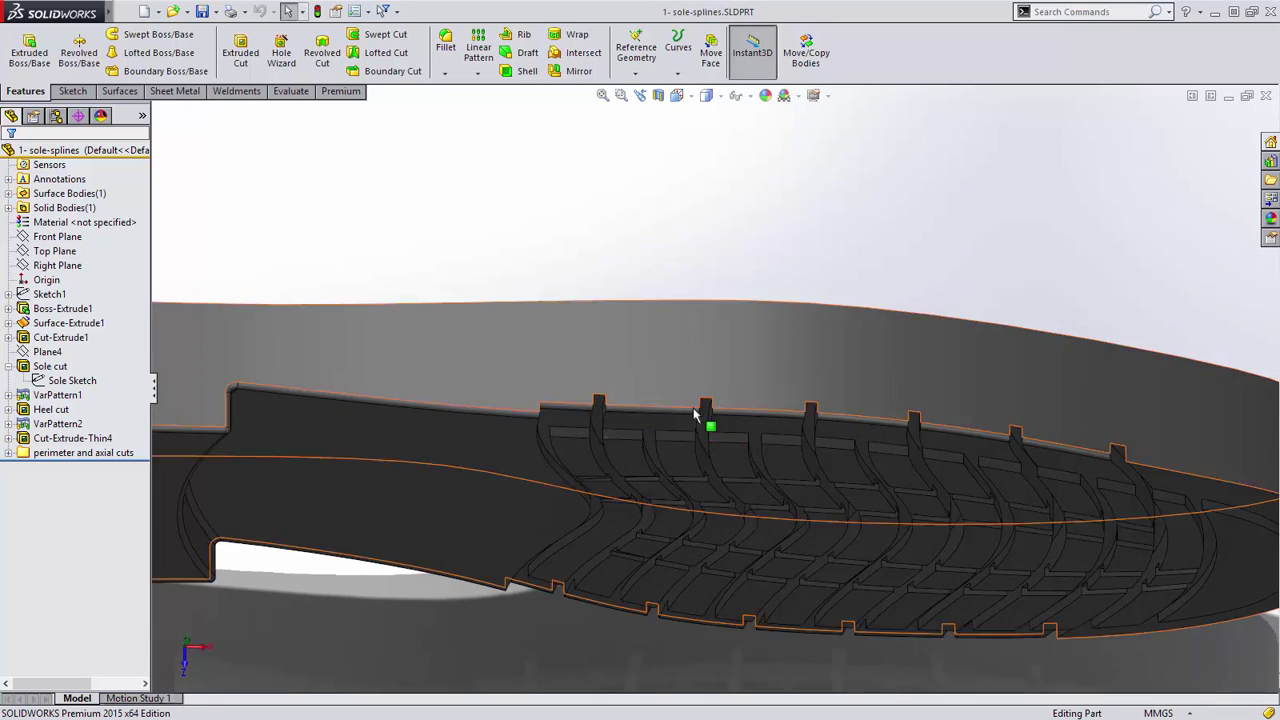